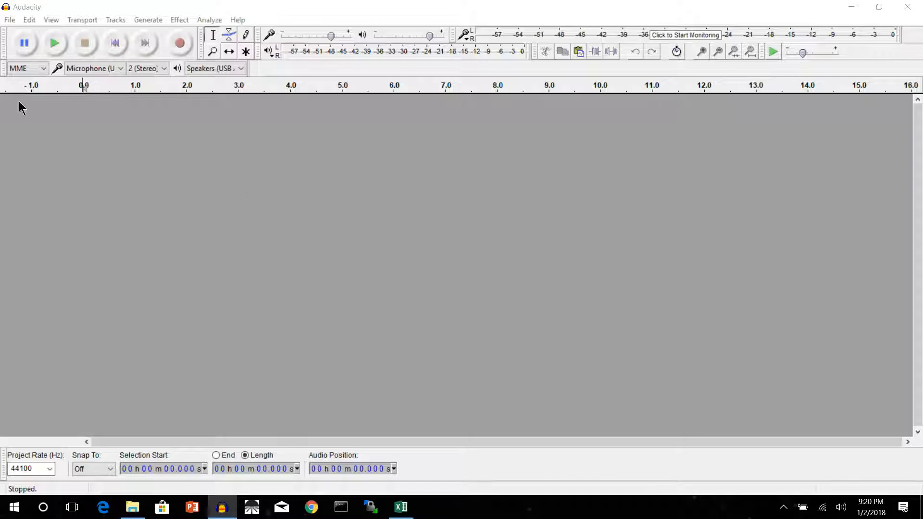
Open the project 001 Minstrel Boy Basic sync.aup from the projMinstrelBoy folder and look over its tracks
{"action": "left_click", "coordinate": [9, 20]}
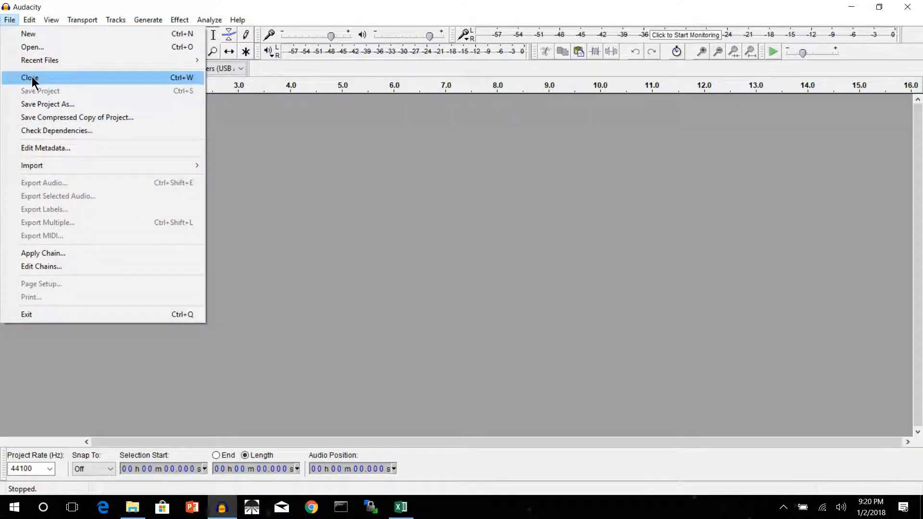
{"action": "left_click", "coordinate": [29, 47]}
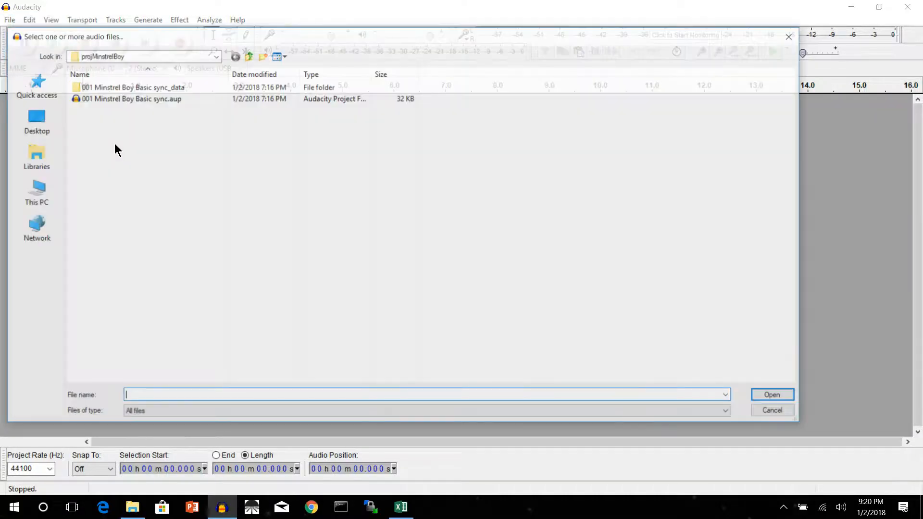
{"action": "left_click", "coordinate": [113, 99]}
{"action": "double_click", "coordinate": [113, 99]}
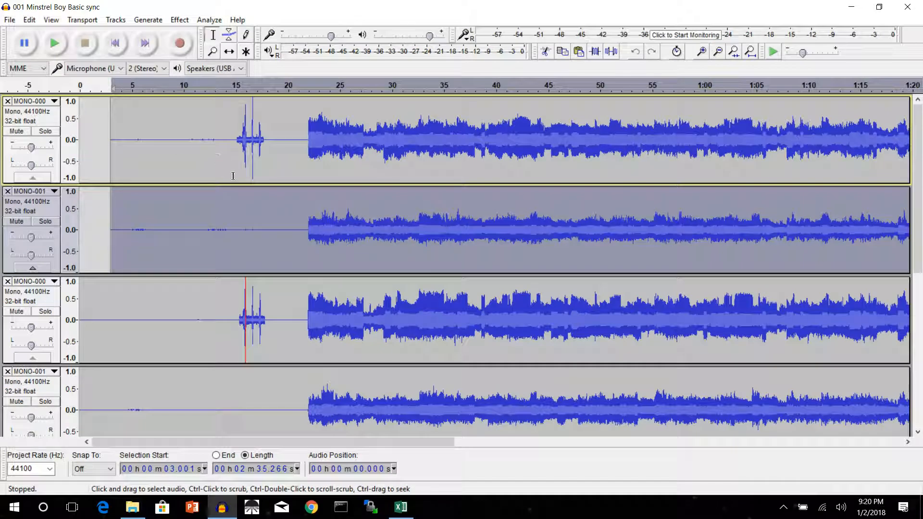
{"action": "scroll", "coordinate": [223, 189], "scroll_direction": "down", "scroll_amount": 5}
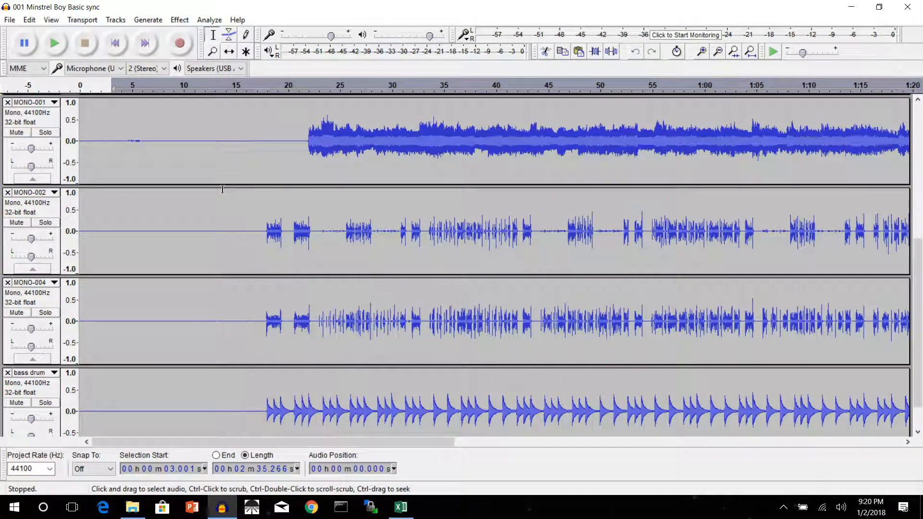
{"action": "scroll", "coordinate": [221, 189], "scroll_direction": "up", "scroll_amount": 5}
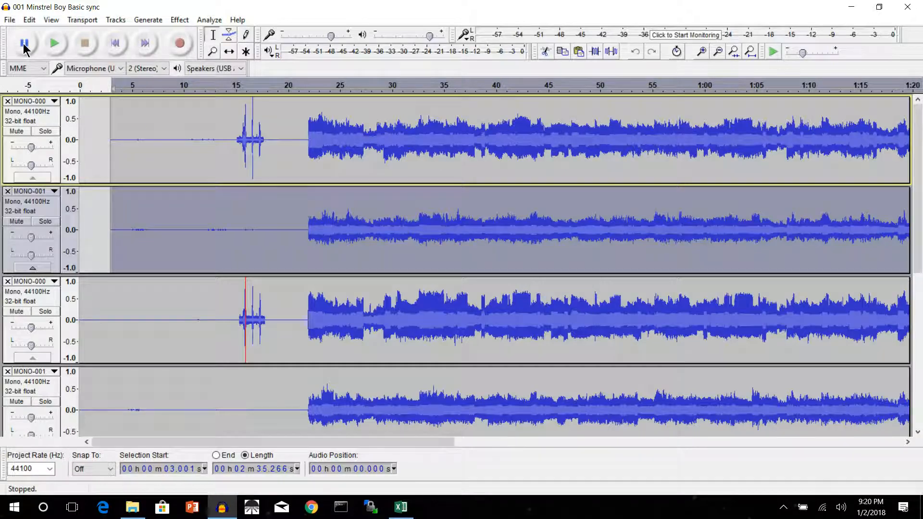
Import the audio file DronesLong.wav from the IrishThunder_CD_Tutorial folder into the project
{"action": "left_click", "coordinate": [8, 21]}
{"action": "mouse_move", "coordinate": [169, 167]}
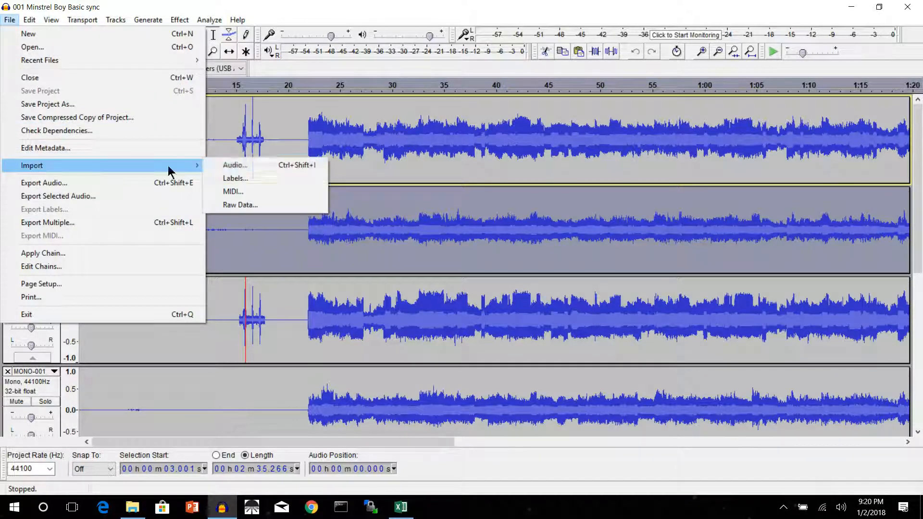
{"action": "left_click", "coordinate": [219, 169]}
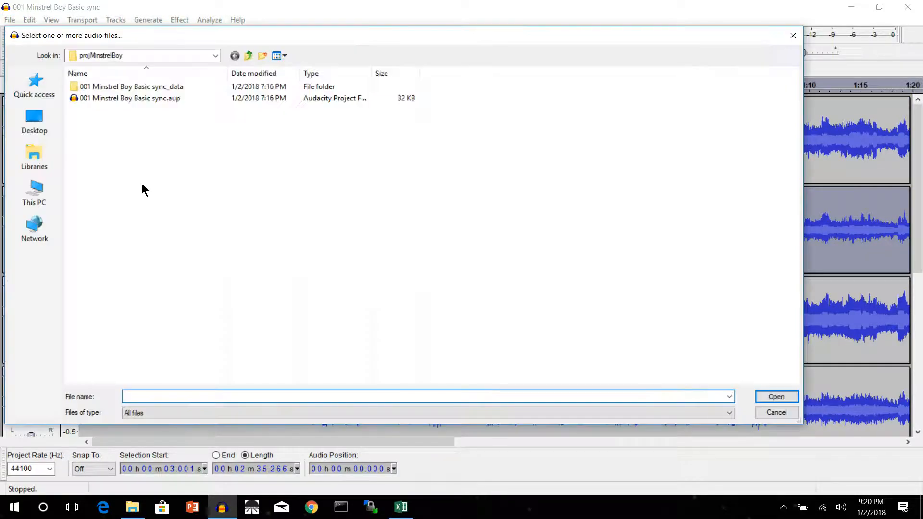
{"action": "left_click", "coordinate": [249, 56]}
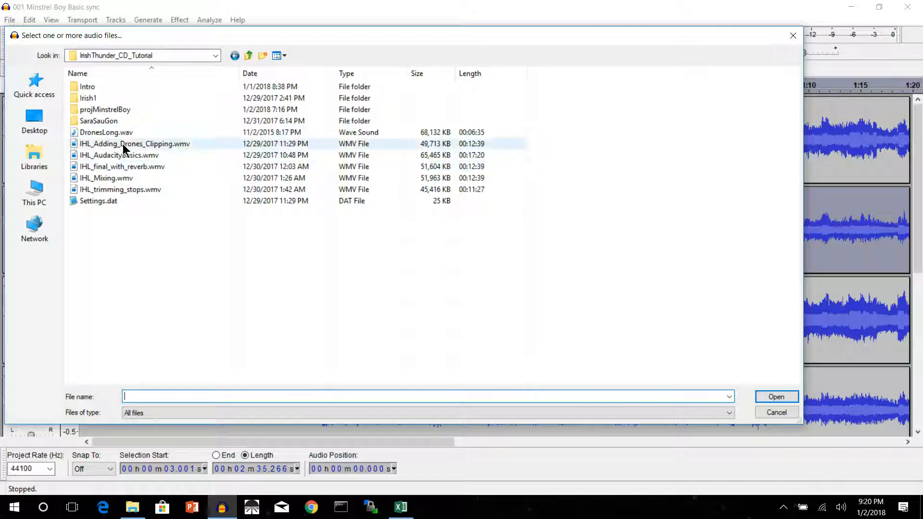
{"action": "left_click", "coordinate": [110, 137]}
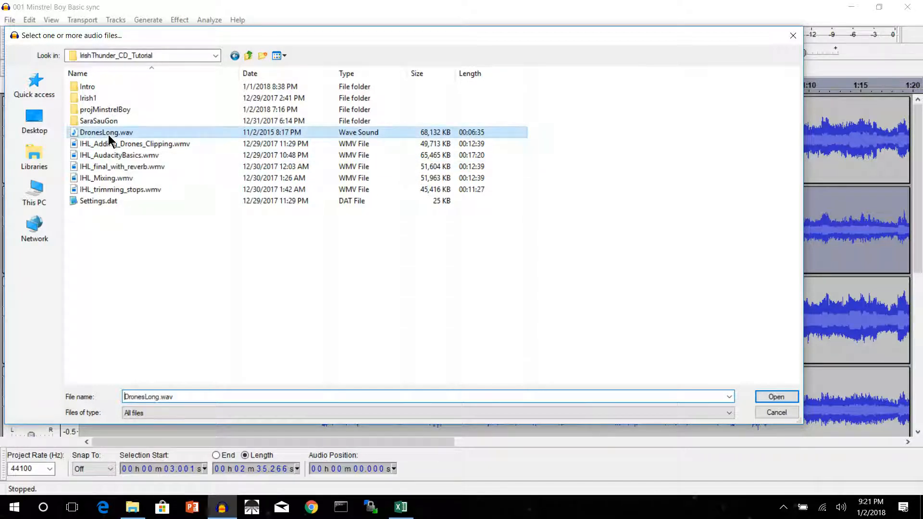
{"action": "double_click", "coordinate": [109, 138]}
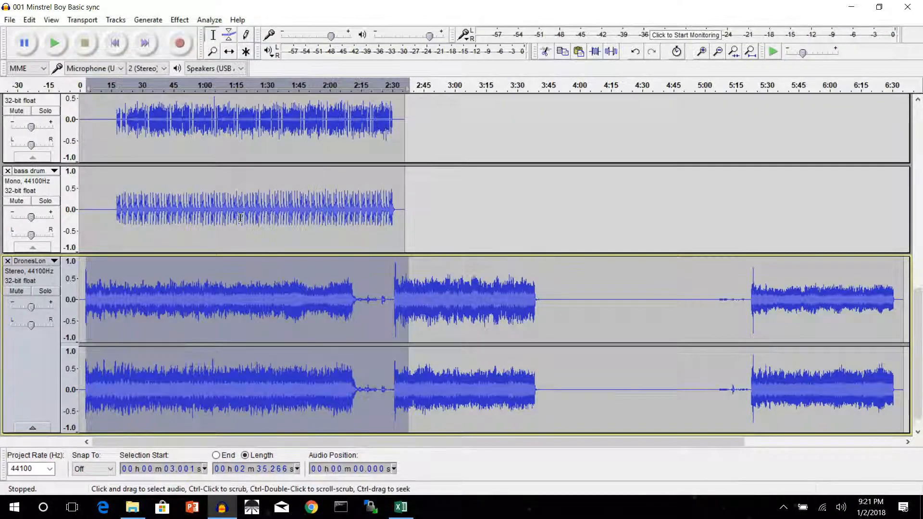
Move the imported stereo drones track to the top of the track order
{"action": "scroll", "coordinate": [229, 277], "scroll_direction": "down", "scroll_amount": 1}
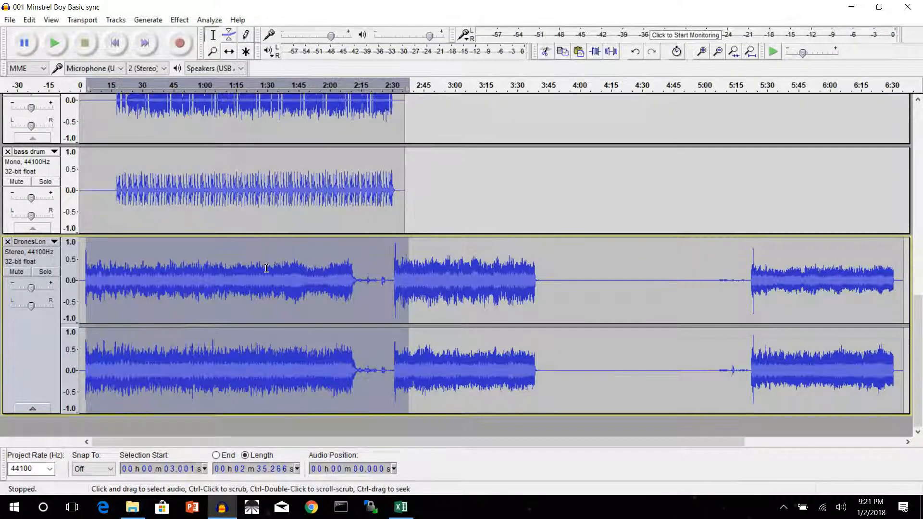
{"action": "left_click", "coordinate": [29, 360]}
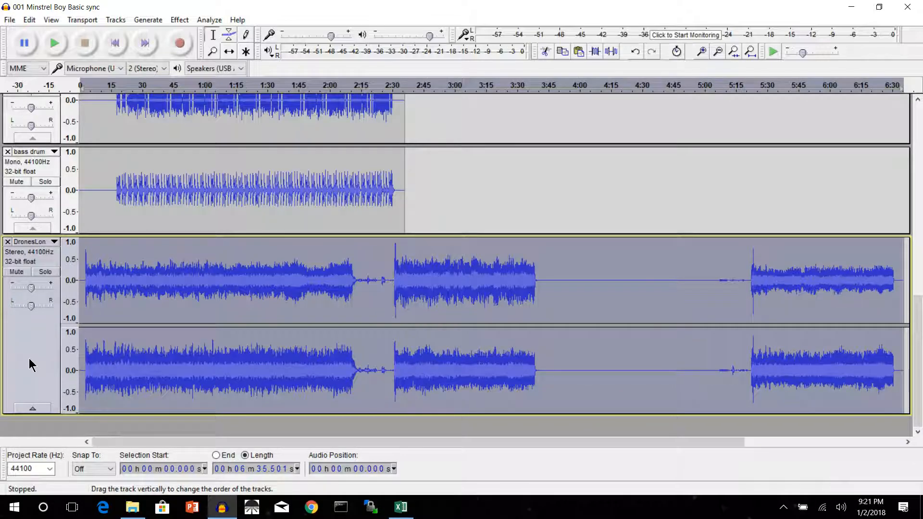
{"action": "left_click", "coordinate": [40, 244]}
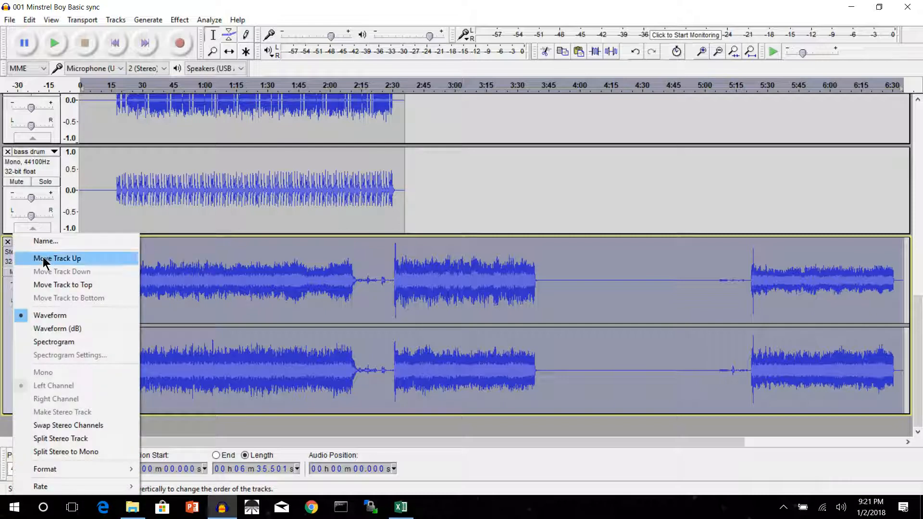
{"action": "left_click", "coordinate": [43, 260]}
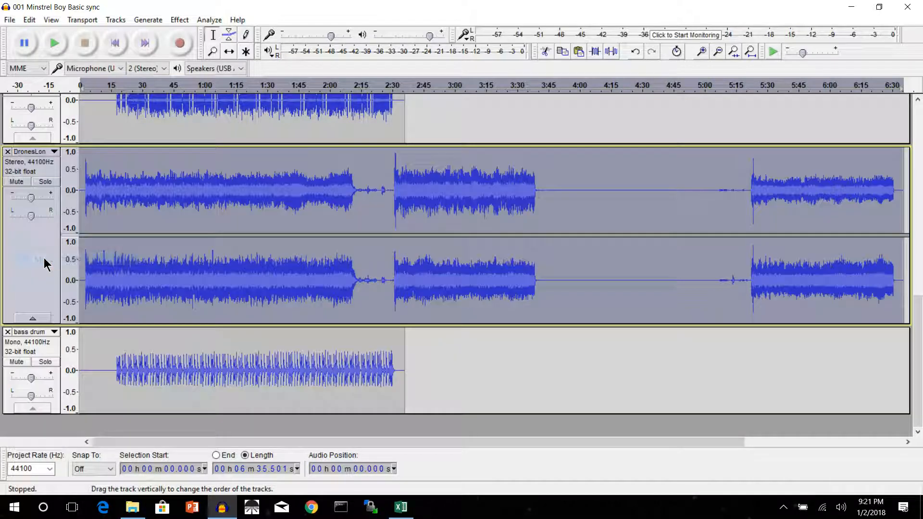
{"action": "left_click", "coordinate": [39, 153]}
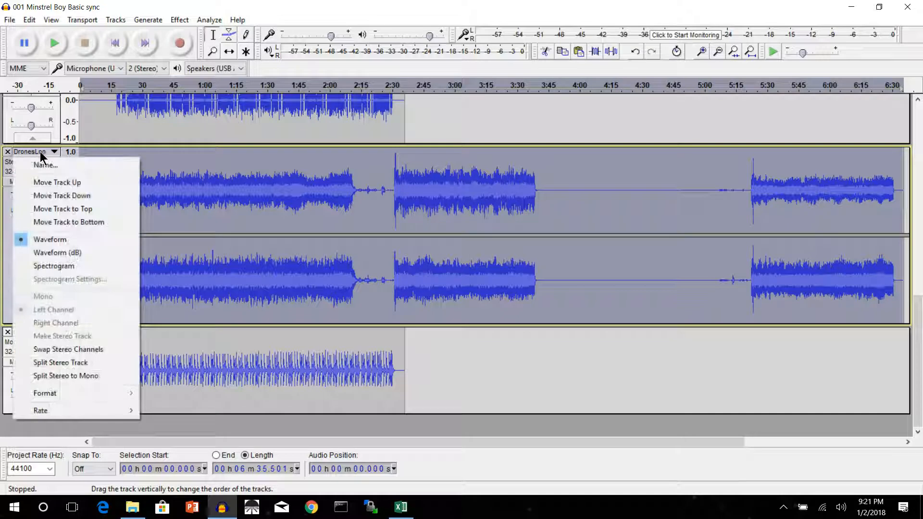
{"action": "left_click", "coordinate": [549, 391]}
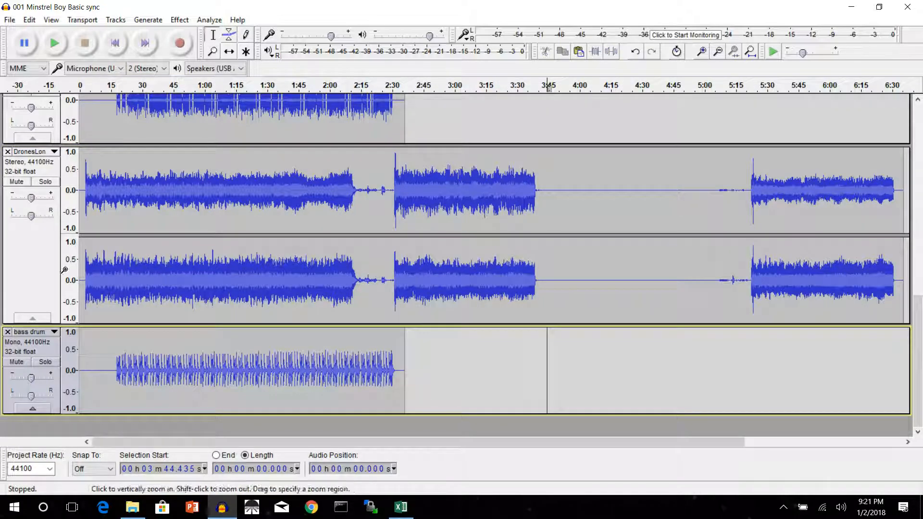
{"action": "left_click", "coordinate": [30, 259]}
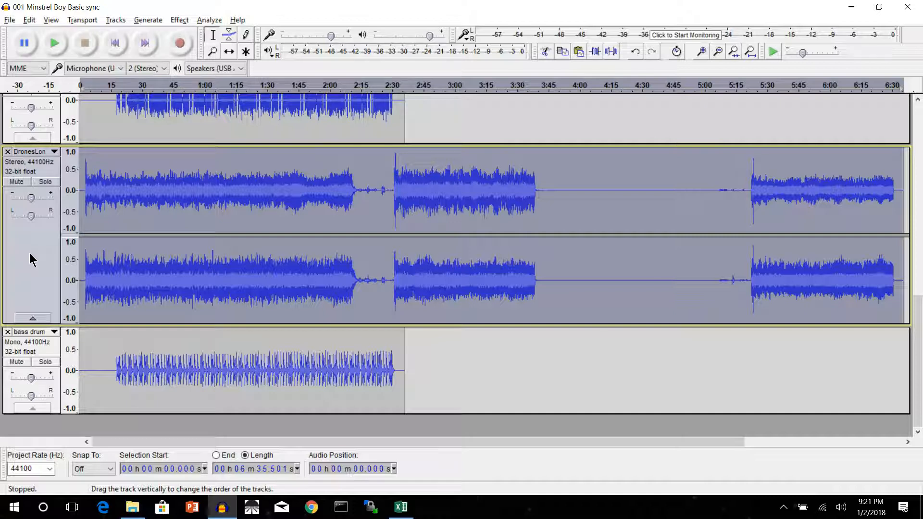
{"action": "key", "text": "ctrl+z"}
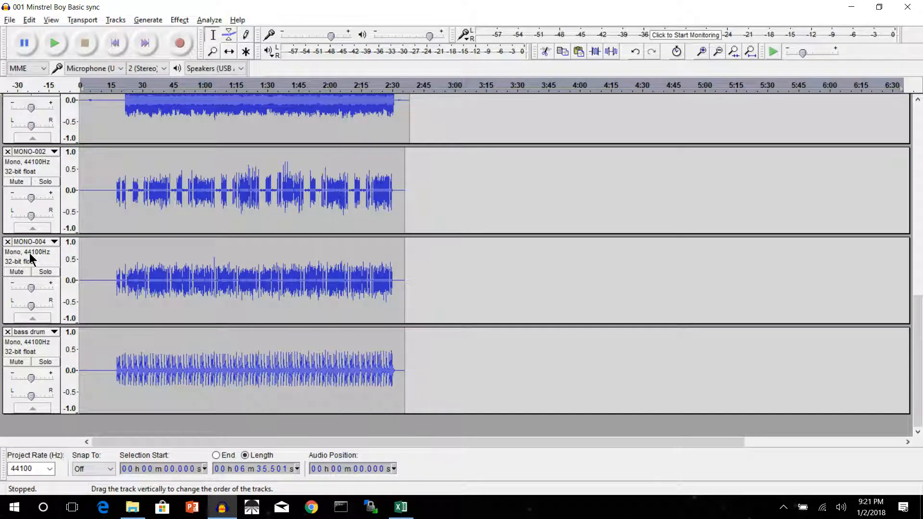
{"action": "key", "text": "ctrl+z"}
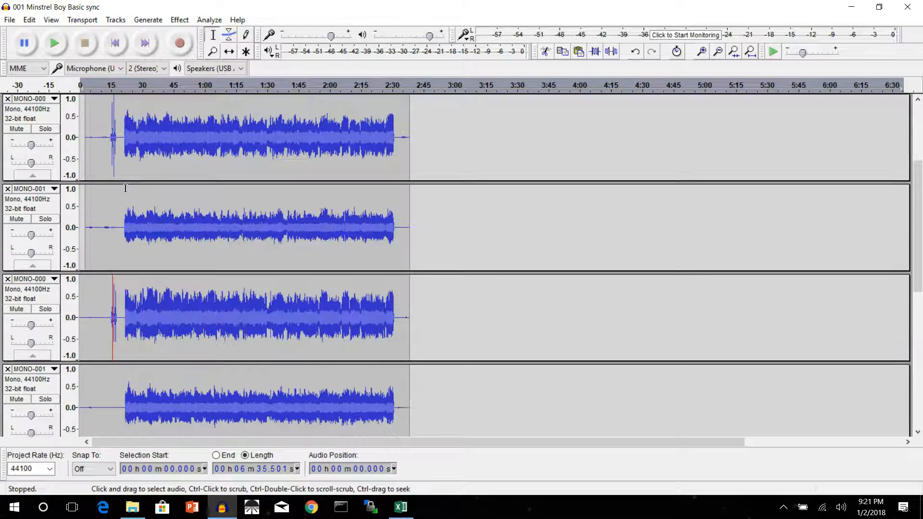
{"action": "key", "text": "ctrl+y"}
Add a new mono audio track below the bass drum and place the cursor in it at about 15 seconds
{"action": "scroll", "coordinate": [125, 188], "scroll_direction": "down", "scroll_amount": 5}
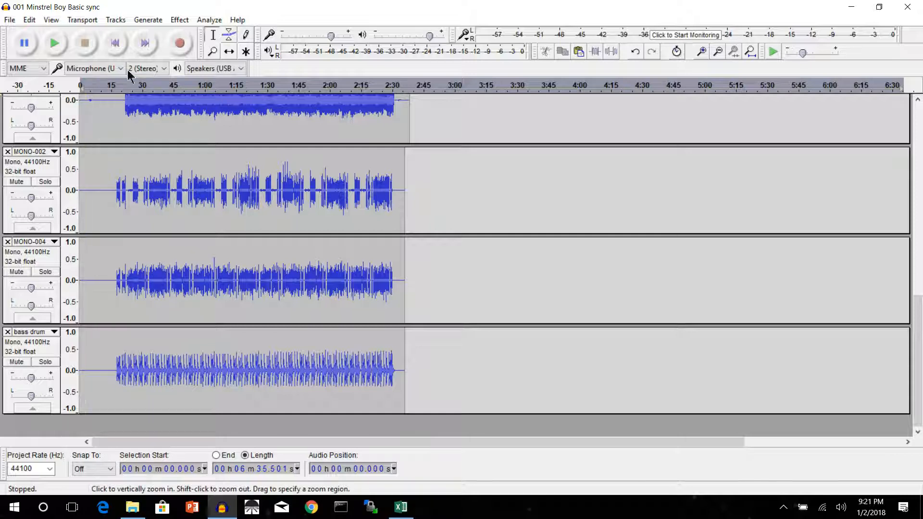
{"action": "left_click", "coordinate": [116, 20]}
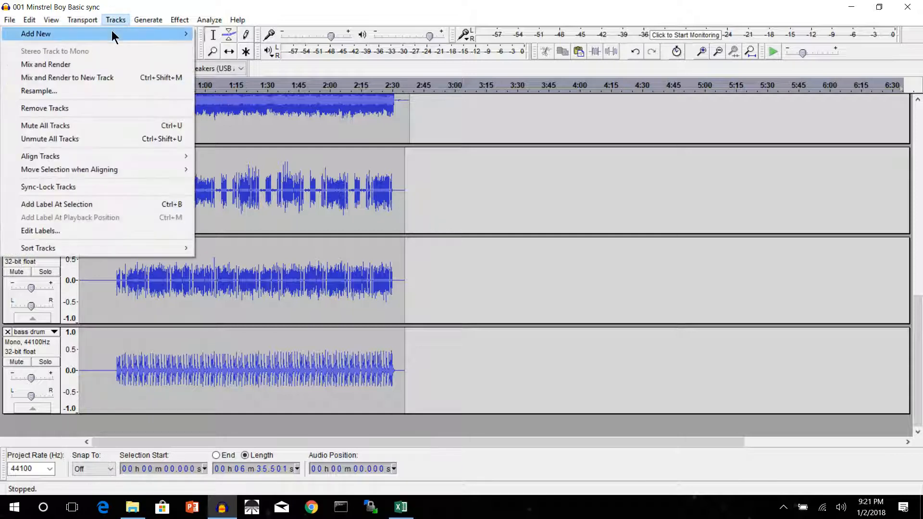
{"action": "mouse_move", "coordinate": [116, 34]}
{"action": "left_click", "coordinate": [221, 33]}
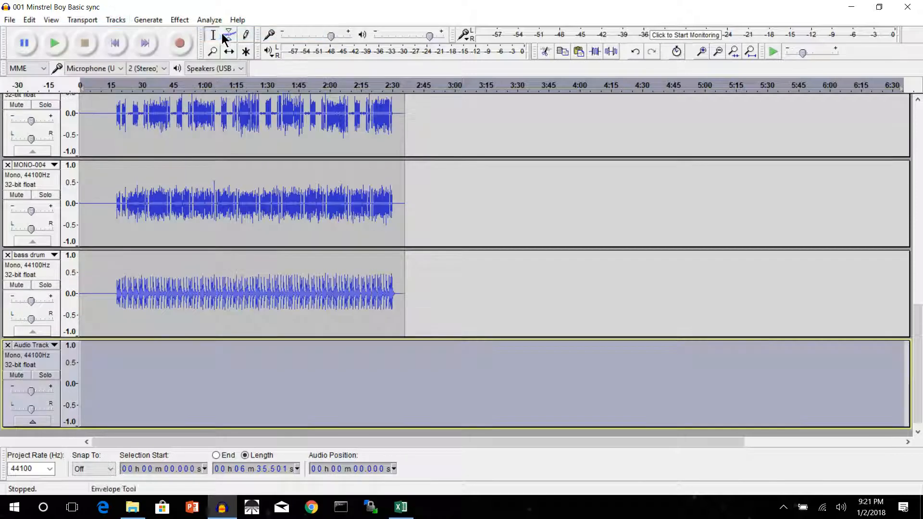
{"action": "left_click", "coordinate": [154, 382]}
{"action": "left_click", "coordinate": [111, 377]}
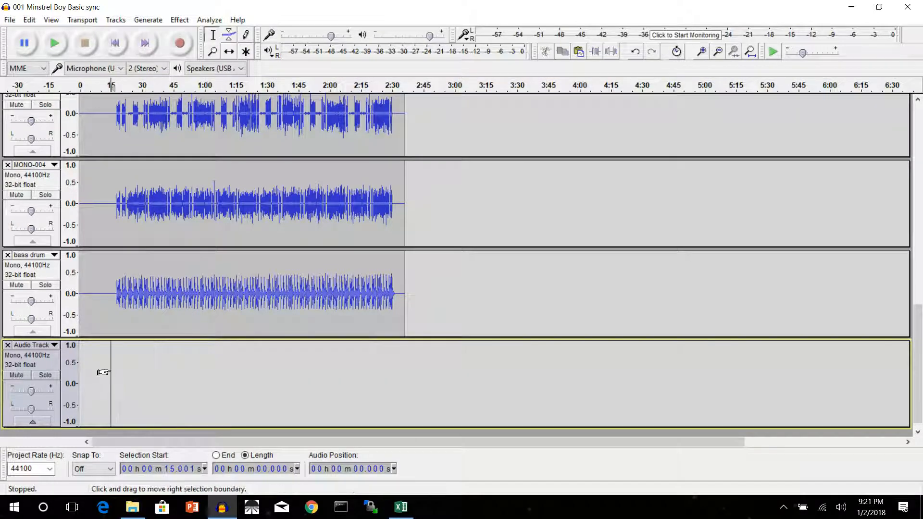
Generate a click track at 90 beats per minute with 4 beats per measure, 70 measures, and MIDI pitches 92 strong and 82 weak
{"action": "left_click", "coordinate": [150, 20]}
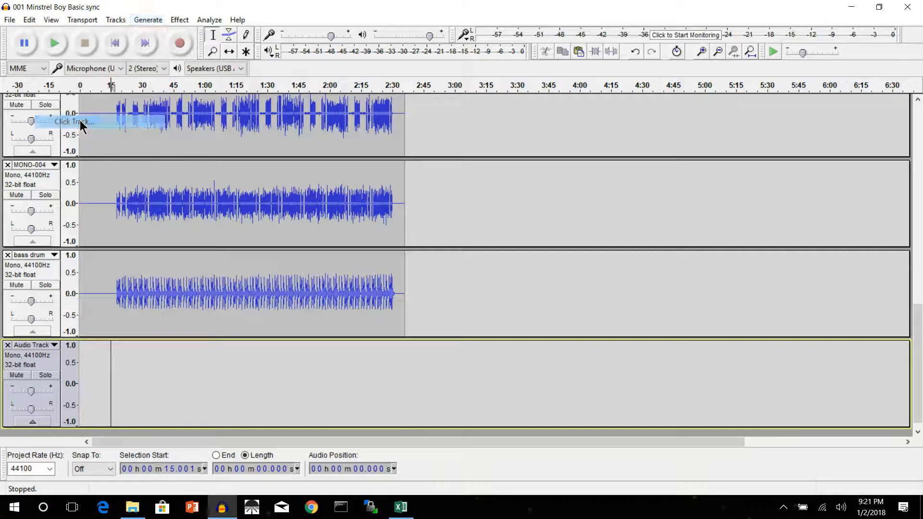
{"action": "left_click", "coordinate": [78, 123]}
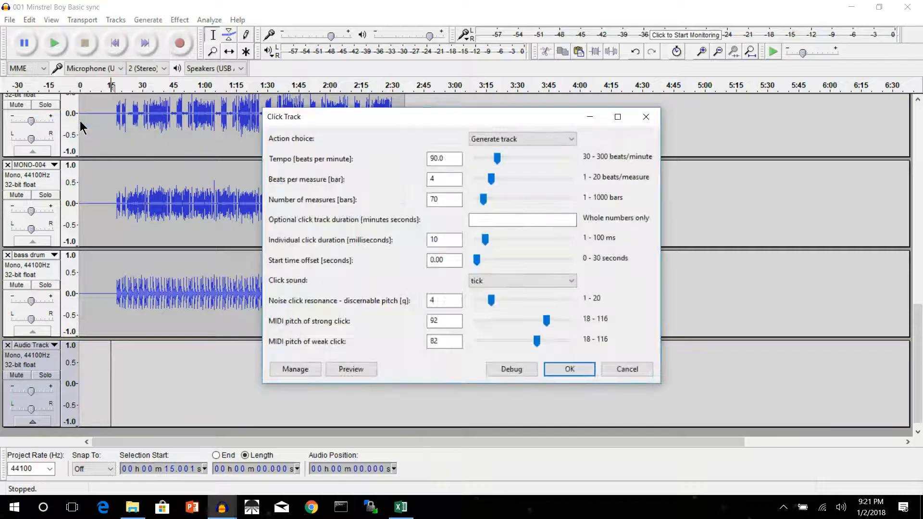
{"action": "left_click", "coordinate": [435, 179]}
{"action": "double_click", "coordinate": [442, 179]}
{"action": "left_click", "coordinate": [443, 199]}
{"action": "double_click", "coordinate": [443, 200]}
{"action": "double_click", "coordinate": [442, 344]}
{"action": "double_click", "coordinate": [448, 322]}
{"action": "key", "text": "Right"}
{"action": "left_click", "coordinate": [558, 369]}
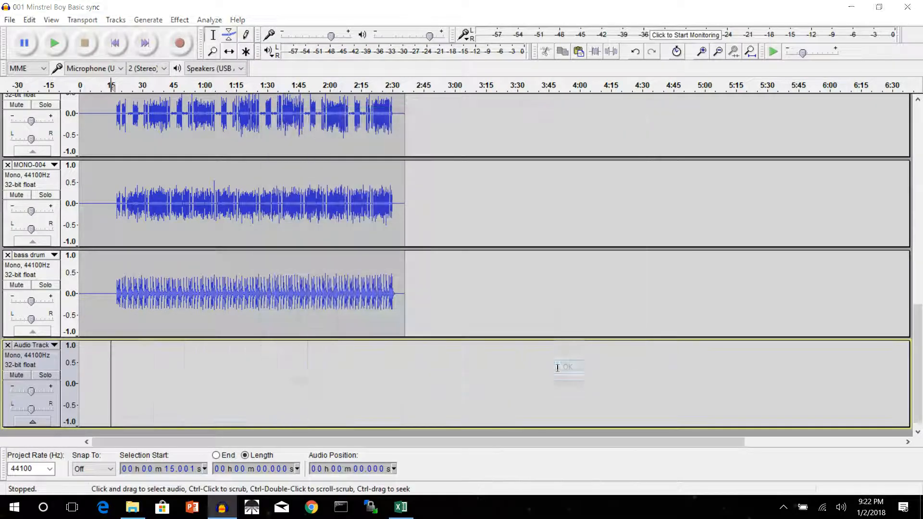
Select the whole click track and move it to the top of the track order, above the drones
{"action": "left_click", "coordinate": [277, 418]}
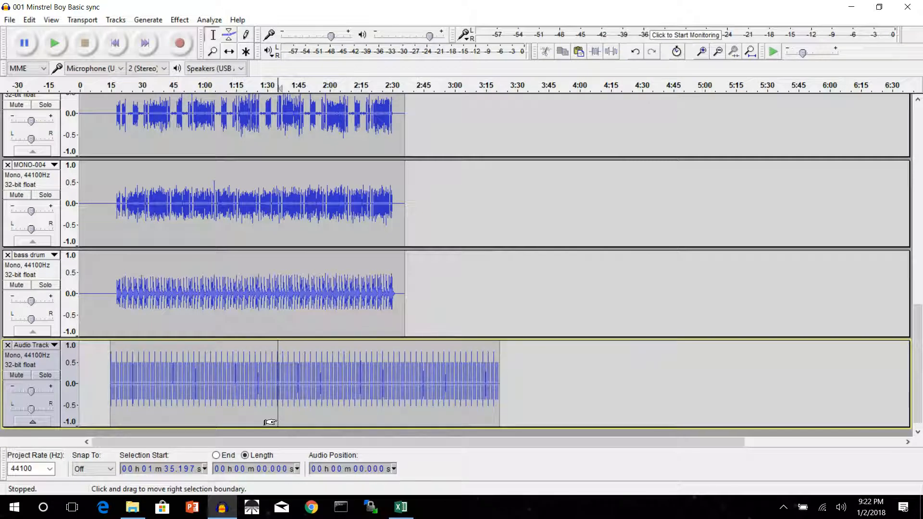
{"action": "left_click", "coordinate": [57, 367]}
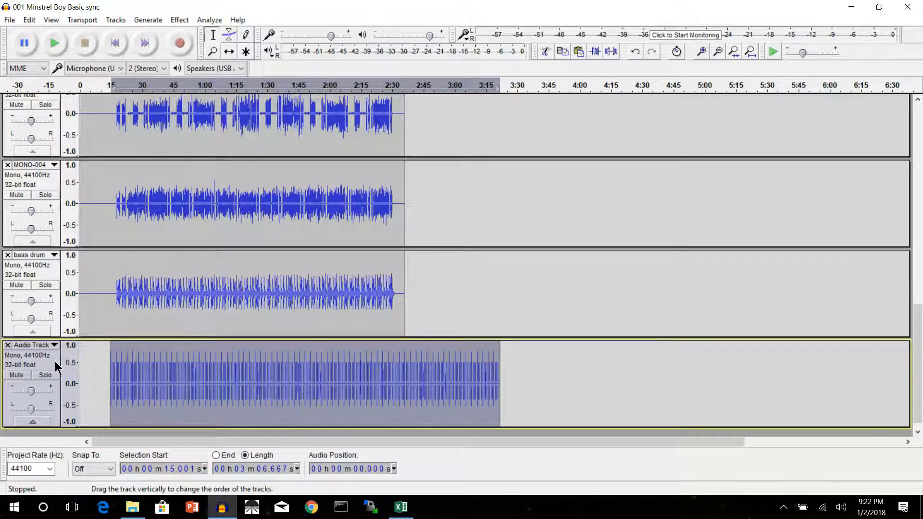
{"action": "key", "text": "alt+shift+Up"}
{"action": "key", "text": "alt+shift+Up"}
{"action": "key", "text": "alt+shift+Up"}
{"action": "key", "text": "alt+shift+Up"}
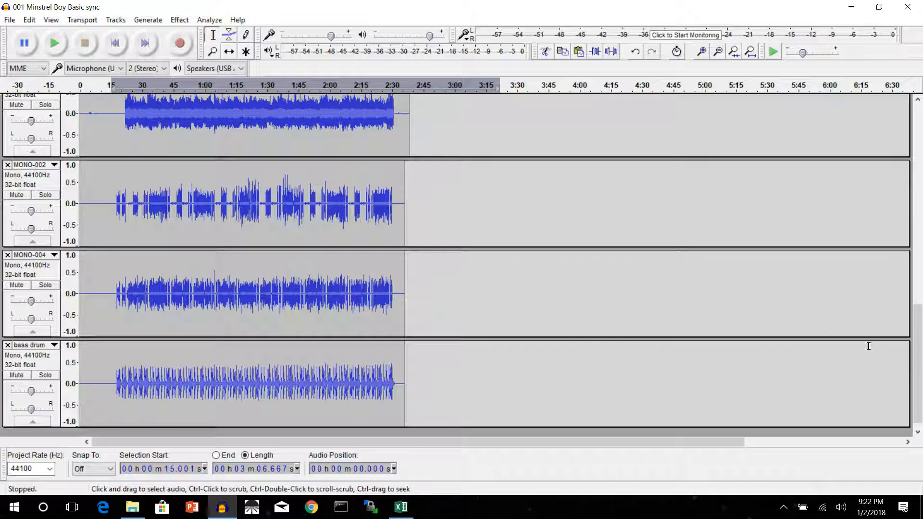
{"action": "left_click_drag", "start_coordinate": [917, 358], "coordinate": [910, 137]}
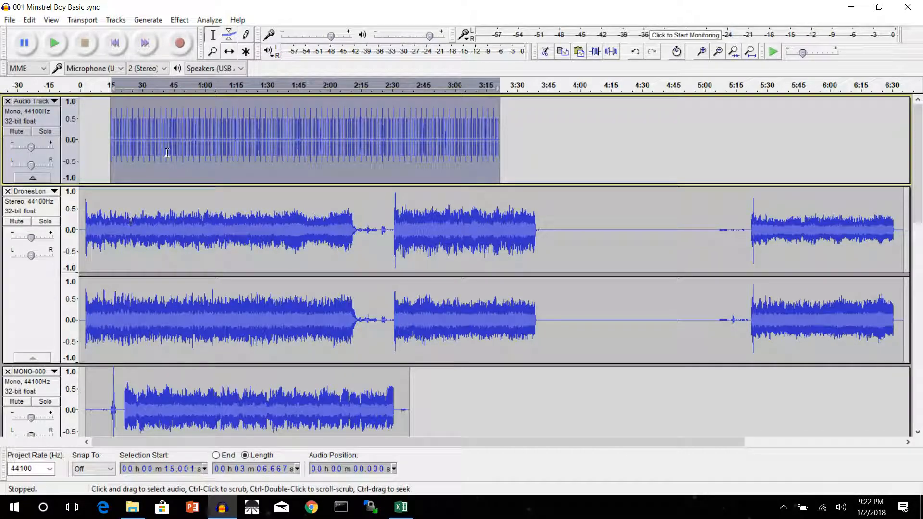
Time-shift the drones track so its start lines up with the click track's start at about 15 seconds
{"action": "left_click", "coordinate": [230, 51]}
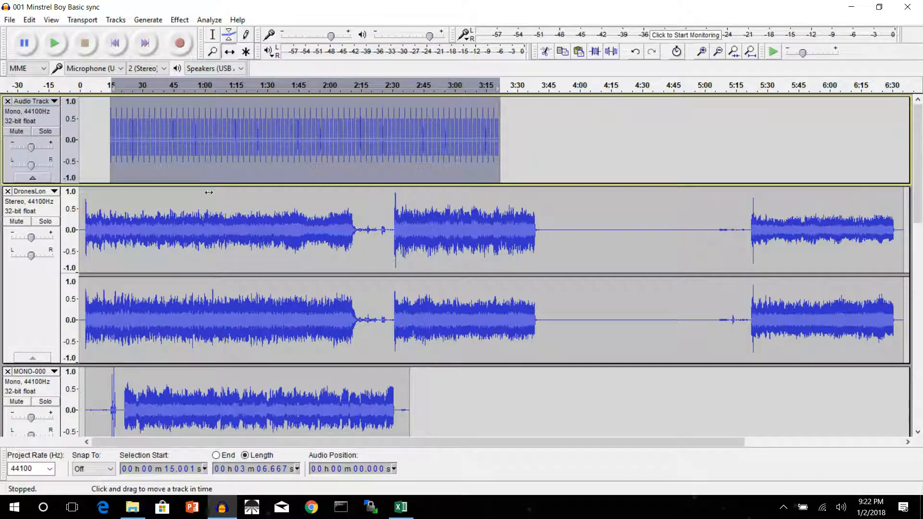
{"action": "left_click_drag", "start_coordinate": [203, 199], "coordinate": [365, 221]}
{"action": "left_click_drag", "start_coordinate": [336, 251], "coordinate": [186, 249]}
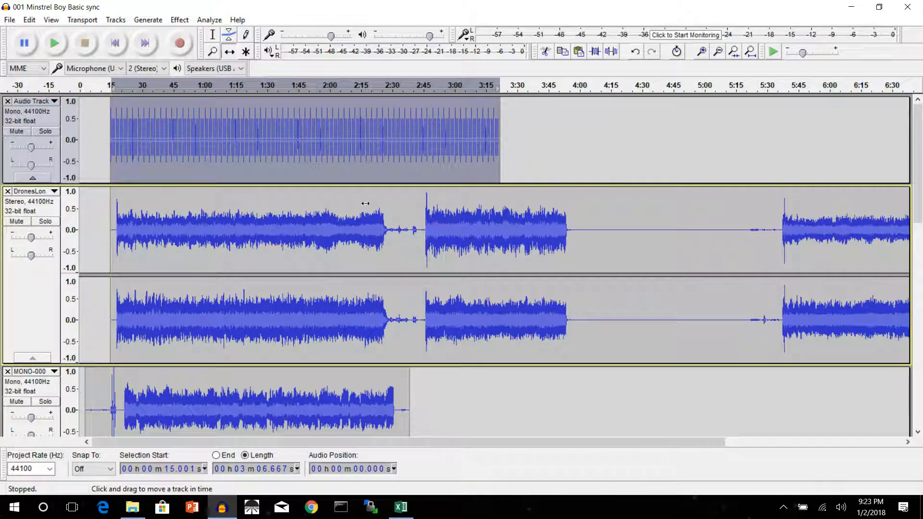
Solo the drones track, with the timeline zoomed in on its beginning
{"action": "left_click", "coordinate": [704, 57]}
{"action": "left_click", "coordinate": [704, 57]}
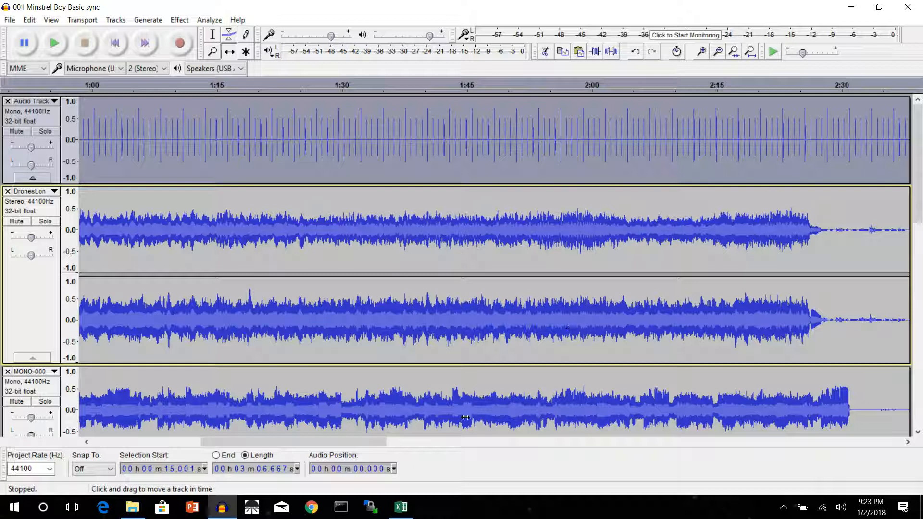
{"action": "left_click_drag", "start_coordinate": [304, 441], "coordinate": [180, 440]}
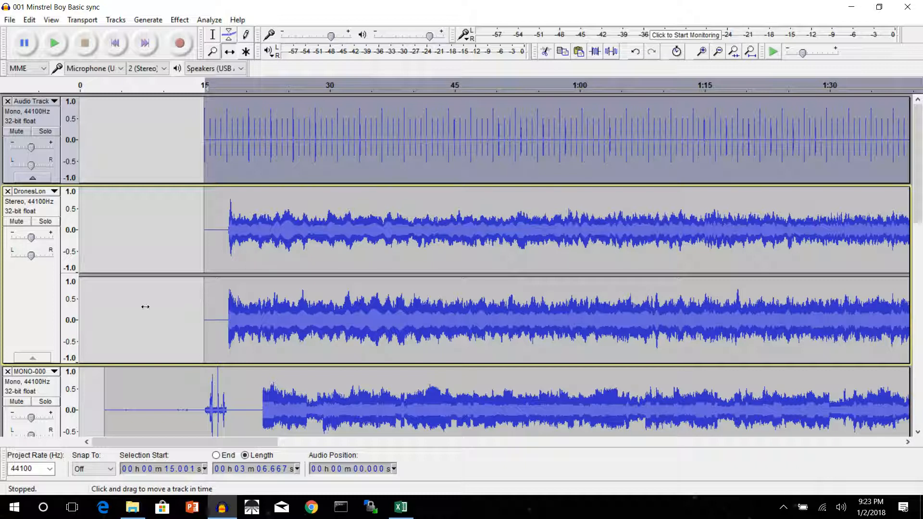
{"action": "left_click", "coordinate": [46, 221]}
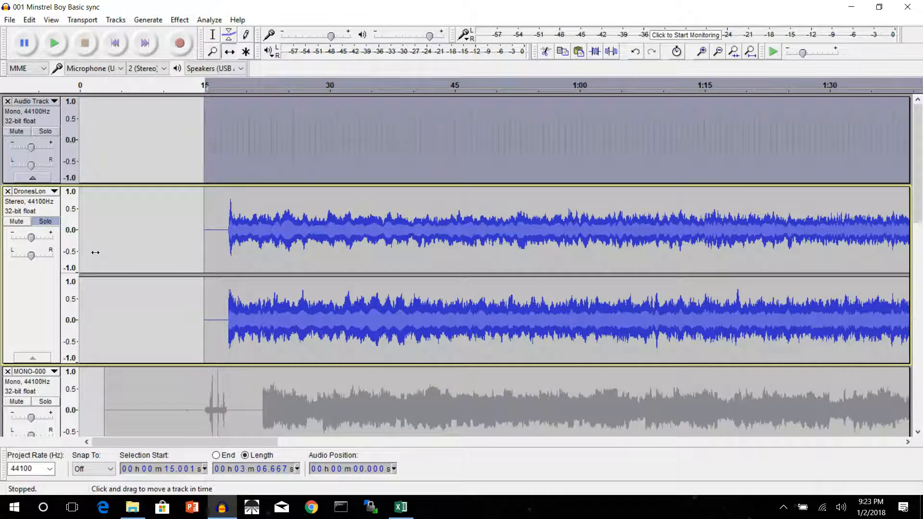
Play the soloed drones track from its onset at about 18 s and again from about 25 s to compare the sound
{"action": "left_click", "coordinate": [224, 87]}
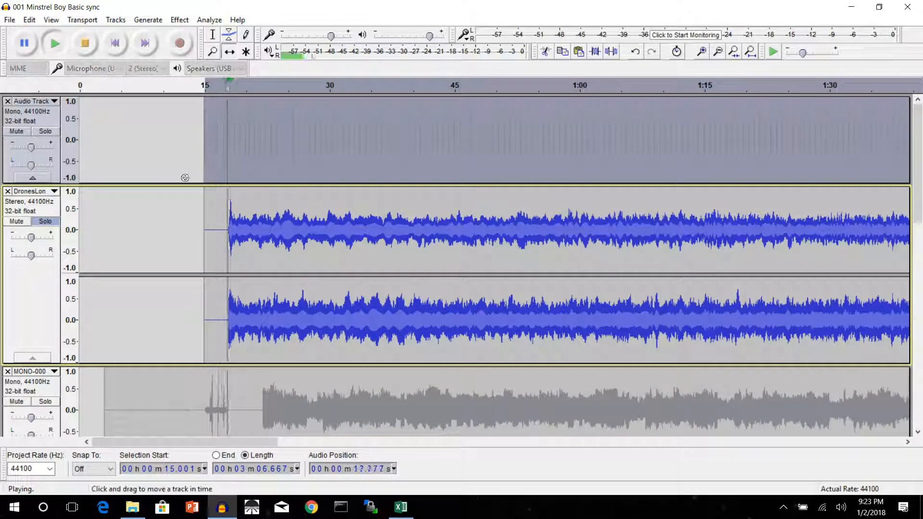
{"action": "left_click", "coordinate": [86, 47]}
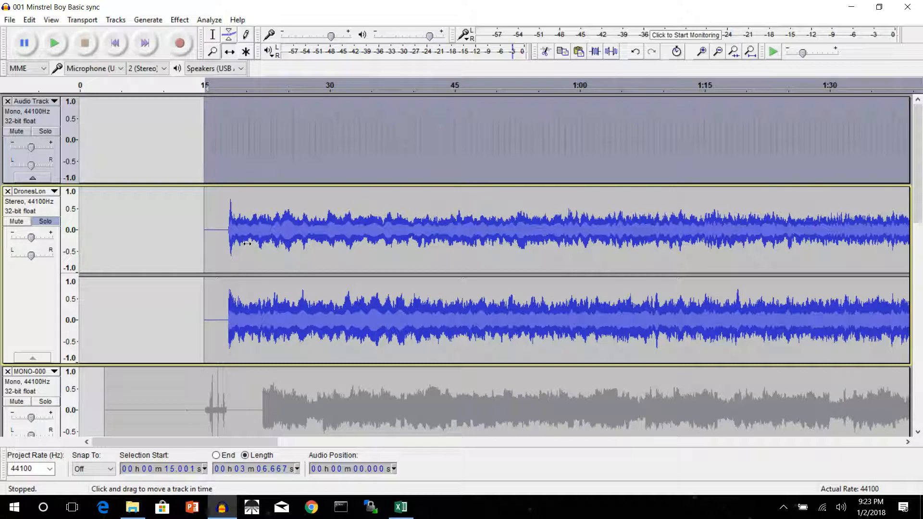
{"action": "left_click", "coordinate": [286, 89]}
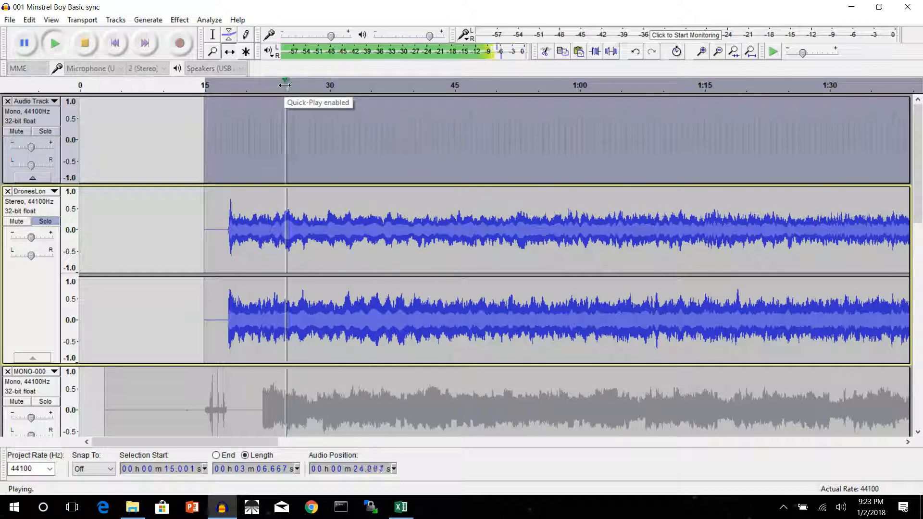
{"action": "left_click", "coordinate": [82, 46]}
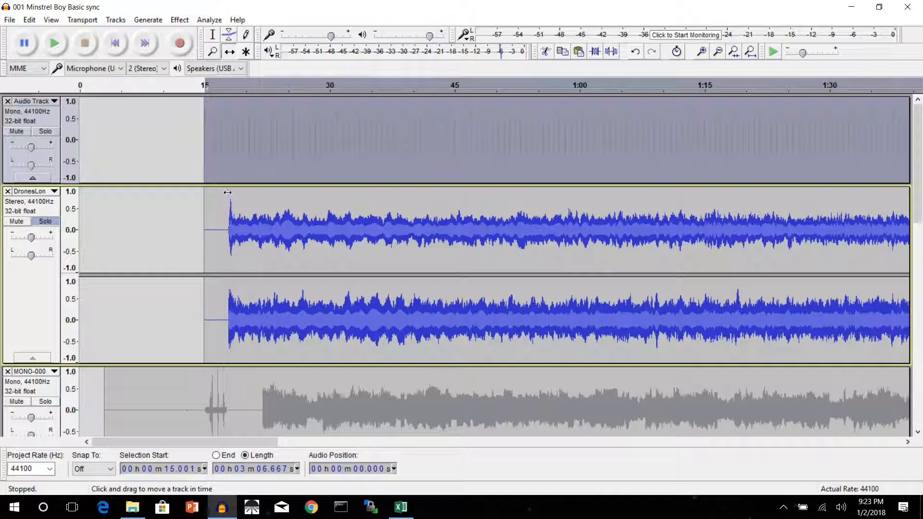
Try to delete the drones' opening spike by cutting 1.154 s of audio starting at 17.741 s
{"action": "left_click", "coordinate": [212, 38]}
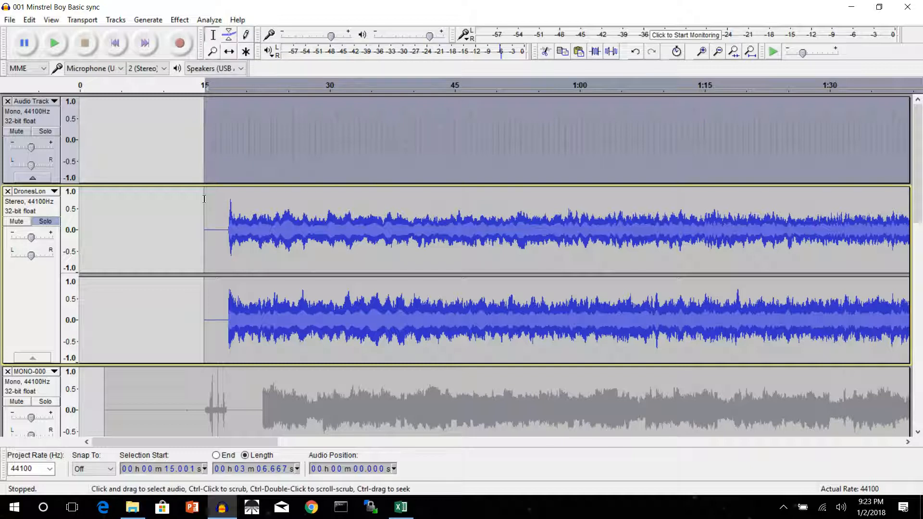
{"action": "left_click_drag", "start_coordinate": [227, 210], "coordinate": [237, 212]}
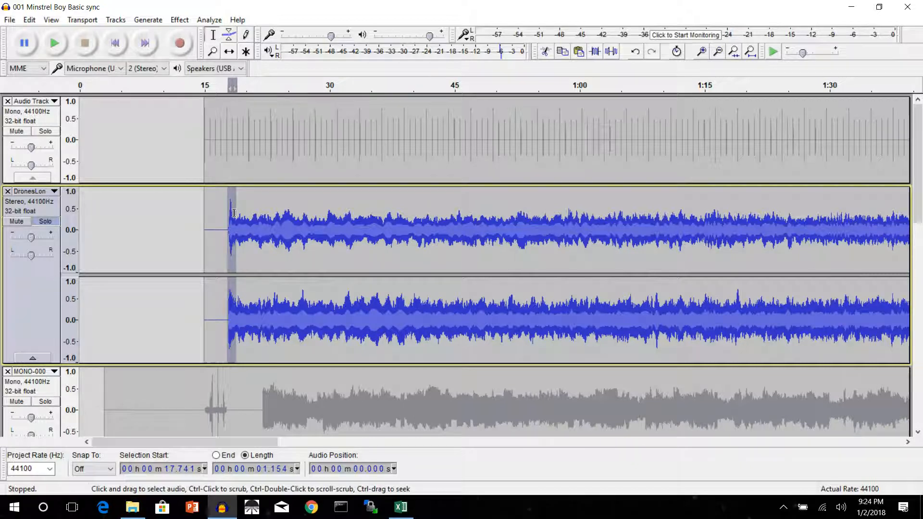
{"action": "key", "text": "Delete"}
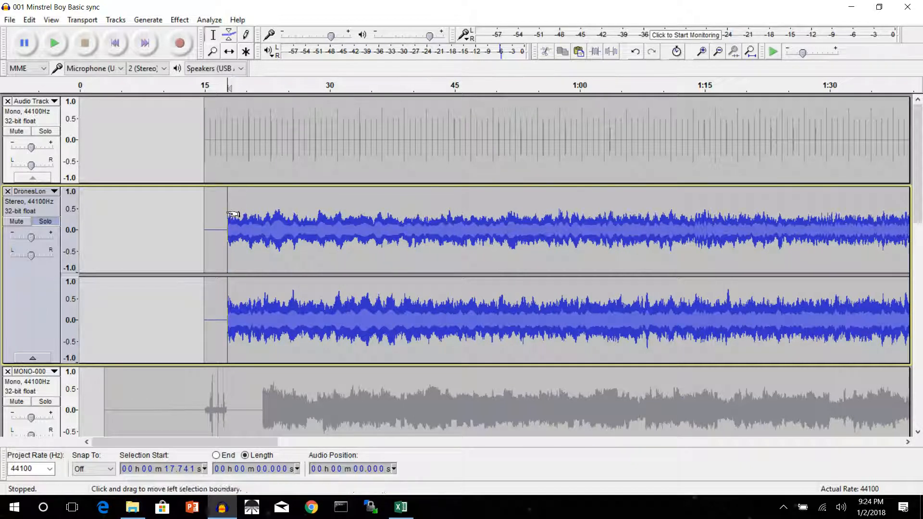
Try to soften the drones' cut onset with a Fade In over 0.108 s starting at 17.705 s
{"action": "left_click", "coordinate": [702, 51]}
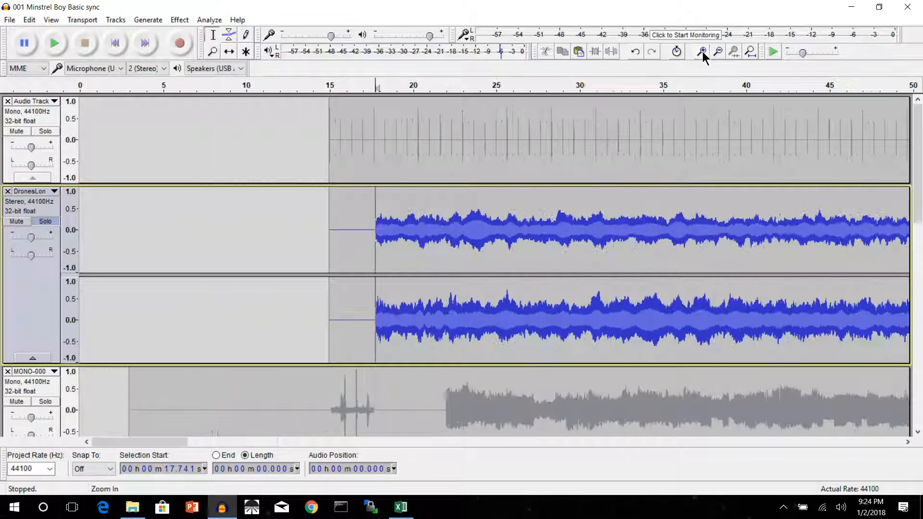
{"action": "left_click", "coordinate": [702, 51]}
{"action": "left_click", "coordinate": [702, 51]}
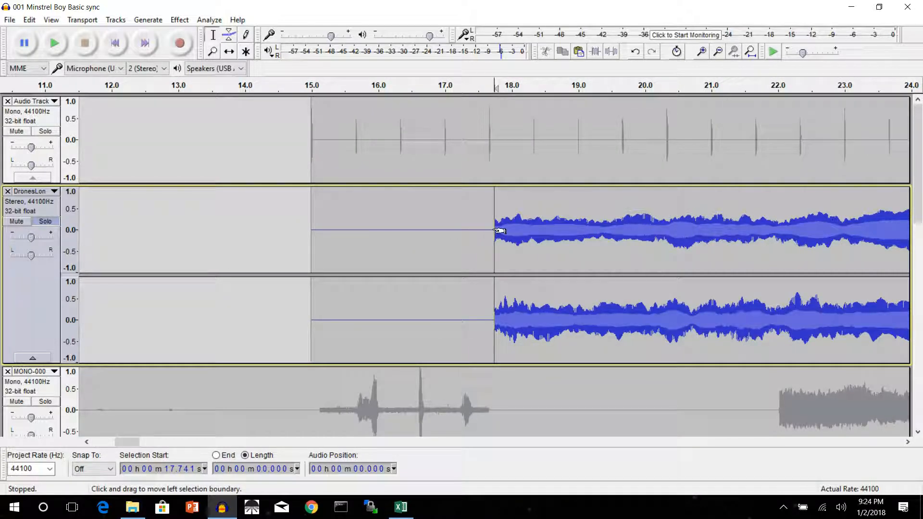
{"action": "left_click_drag", "start_coordinate": [492, 230], "coordinate": [498, 229]}
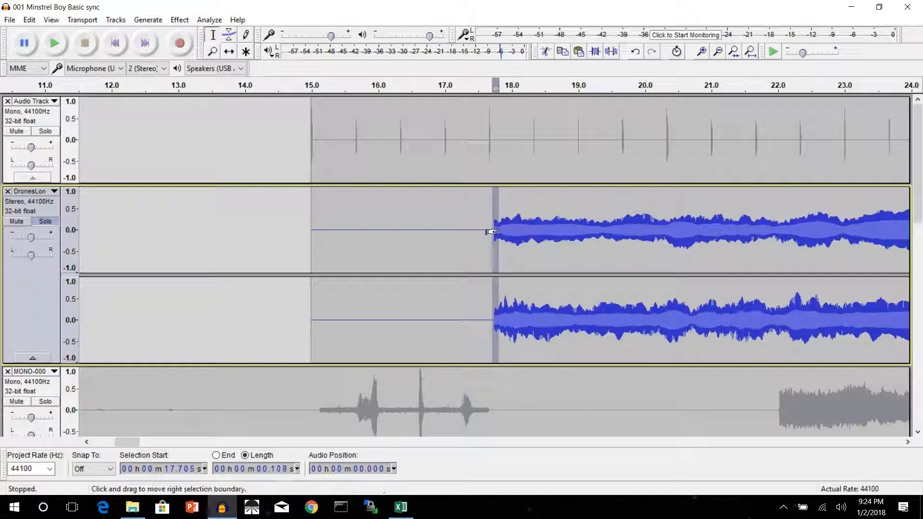
{"action": "left_click", "coordinate": [182, 20]}
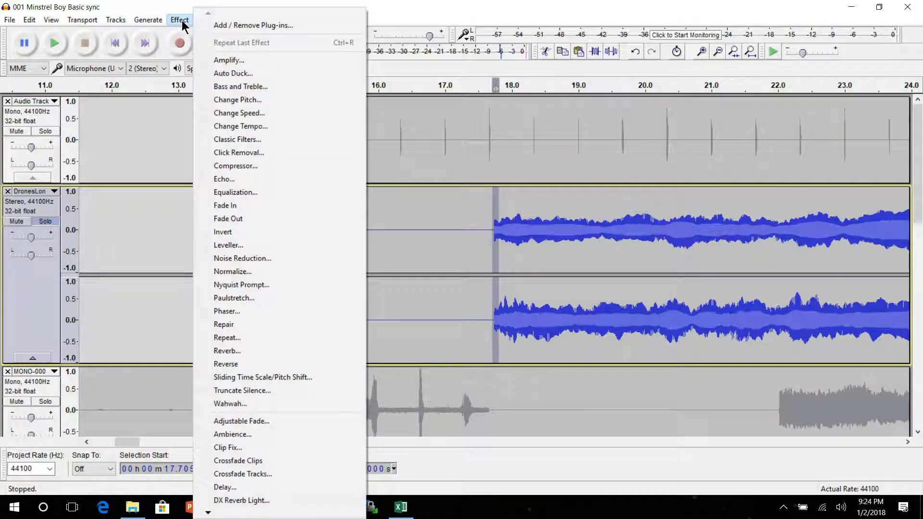
{"action": "left_click", "coordinate": [235, 206]}
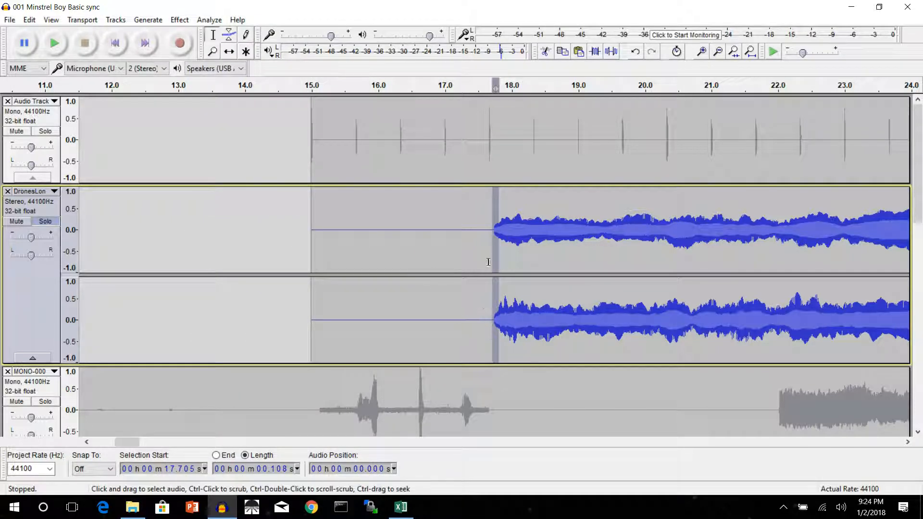
Play the drones from just before the faded onset, and undo the fade-in and the deletion
{"action": "left_click", "coordinate": [469, 86]}
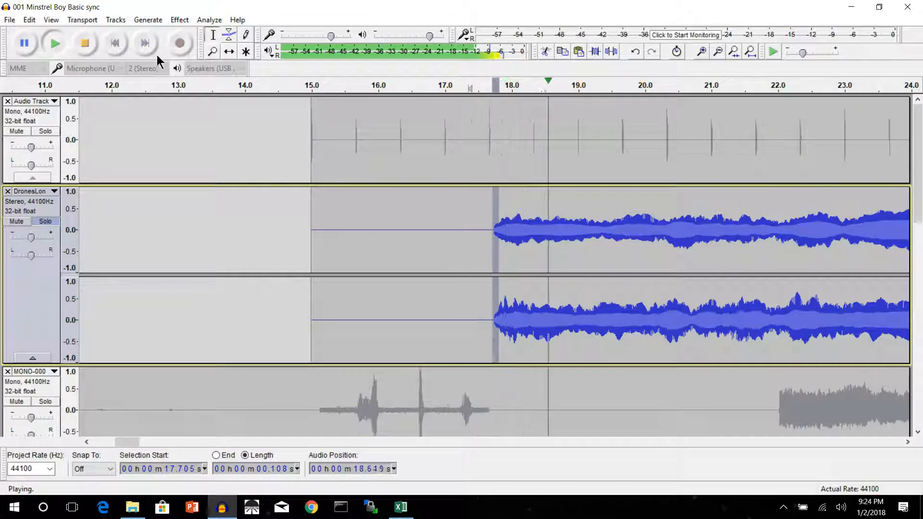
{"action": "left_click", "coordinate": [87, 44]}
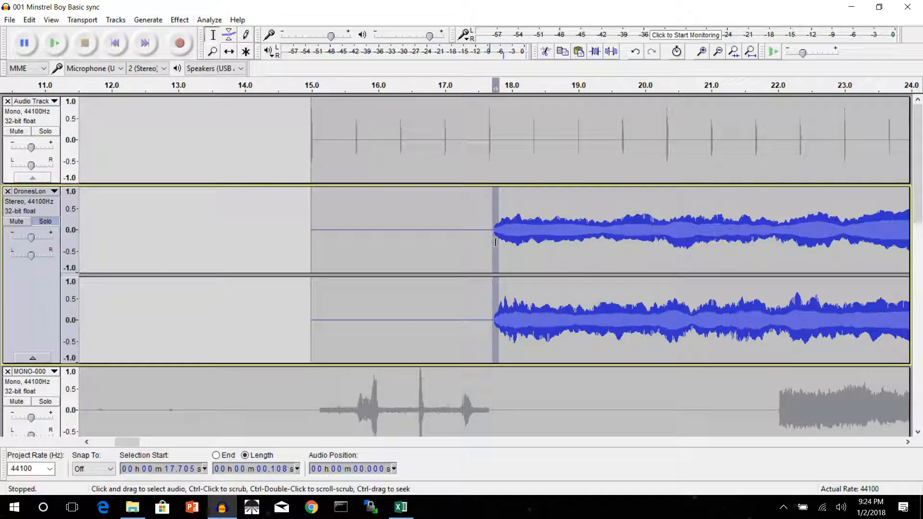
{"action": "key", "text": "ctrl+z"}
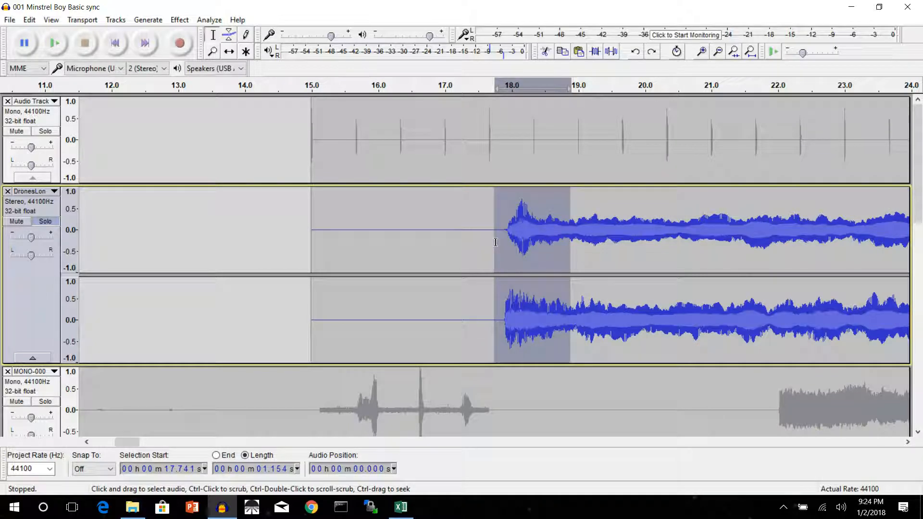
Apply the Compressor with a -18 dB threshold and 3:1 ratio to the drones' opening spike, 0.270 s from 18.048 s
{"action": "left_click", "coordinate": [586, 259]}
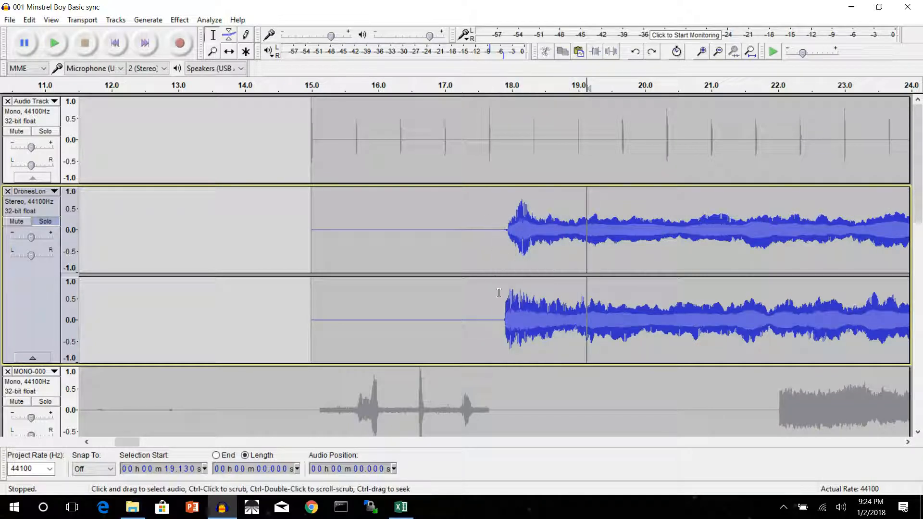
{"action": "left_click", "coordinate": [501, 206]}
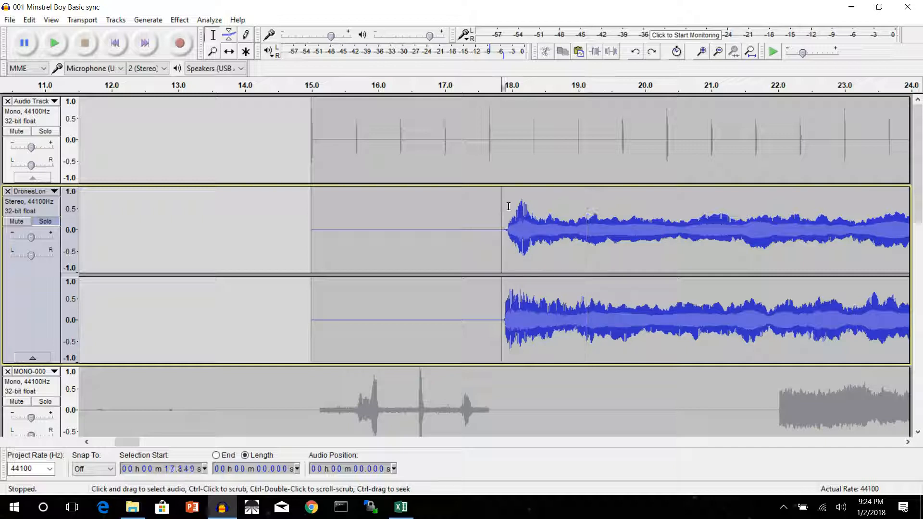
{"action": "left_click_drag", "start_coordinate": [514, 205], "coordinate": [531, 208]}
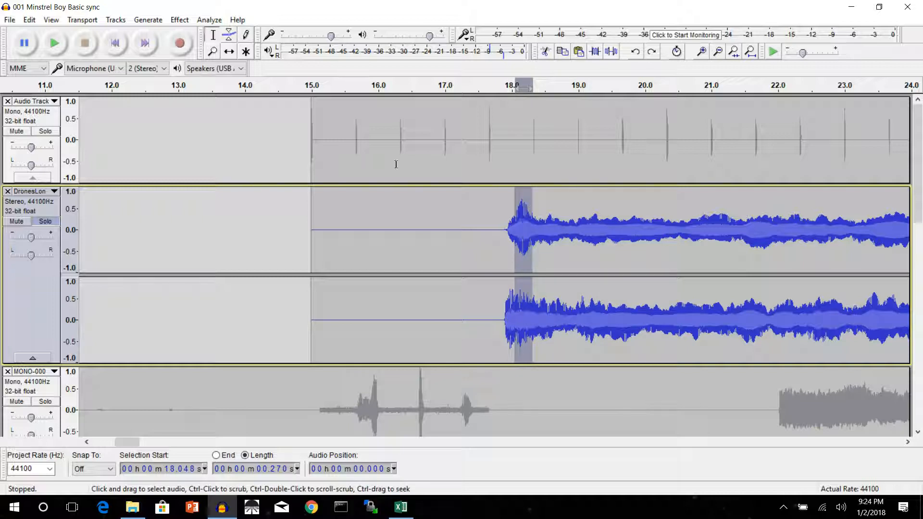
{"action": "left_click", "coordinate": [179, 22]}
{"action": "left_click", "coordinate": [228, 166]}
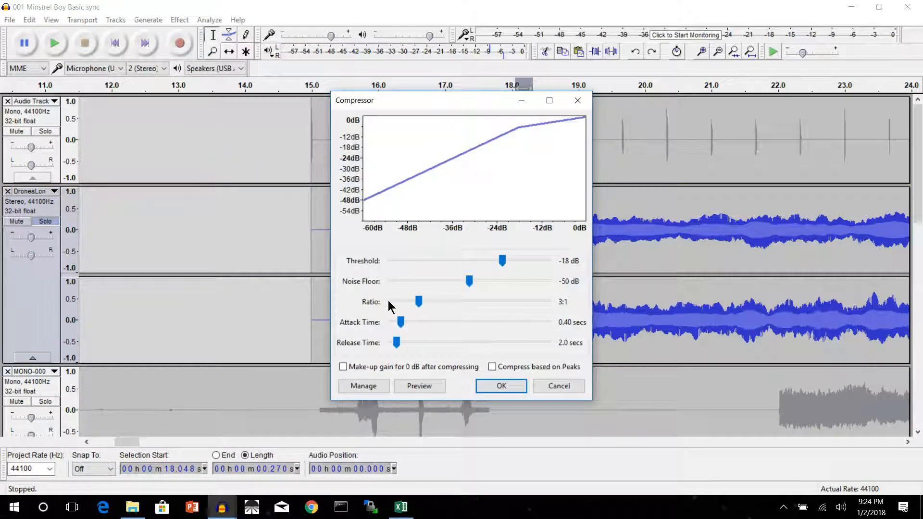
{"action": "left_click", "coordinate": [501, 386]}
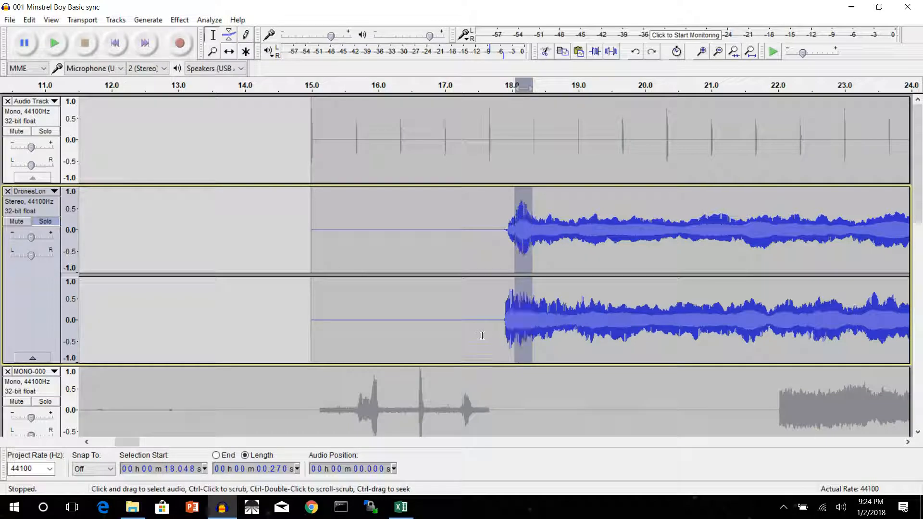
Apply Amplify at -1 dB to the selected opening spike and play the drones from just before it
{"action": "left_click", "coordinate": [179, 19]}
{"action": "left_click", "coordinate": [207, 60]}
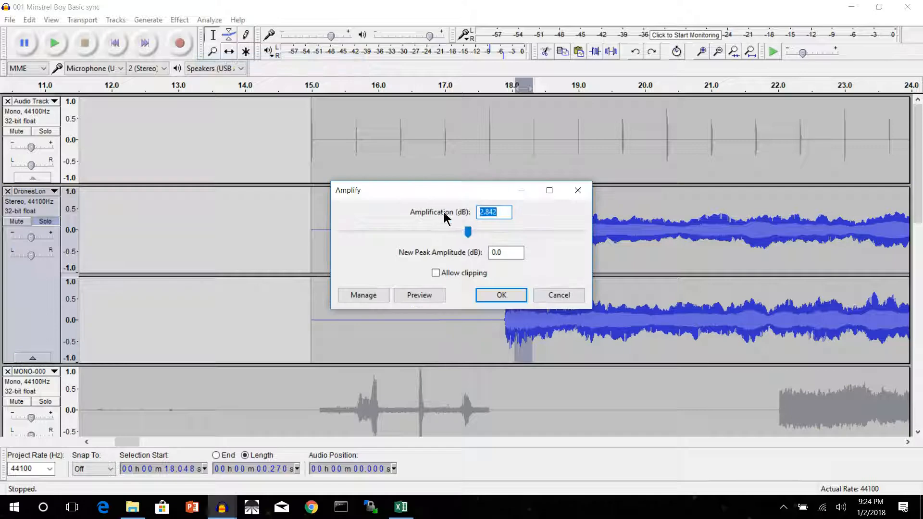
{"action": "type", "text": "-1"}
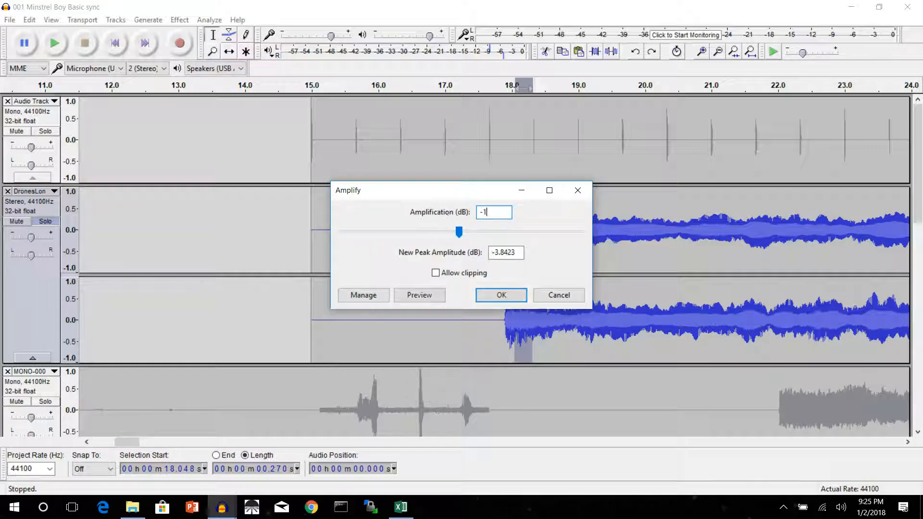
{"action": "left_click_drag", "start_coordinate": [455, 197], "coordinate": [265, 186]}
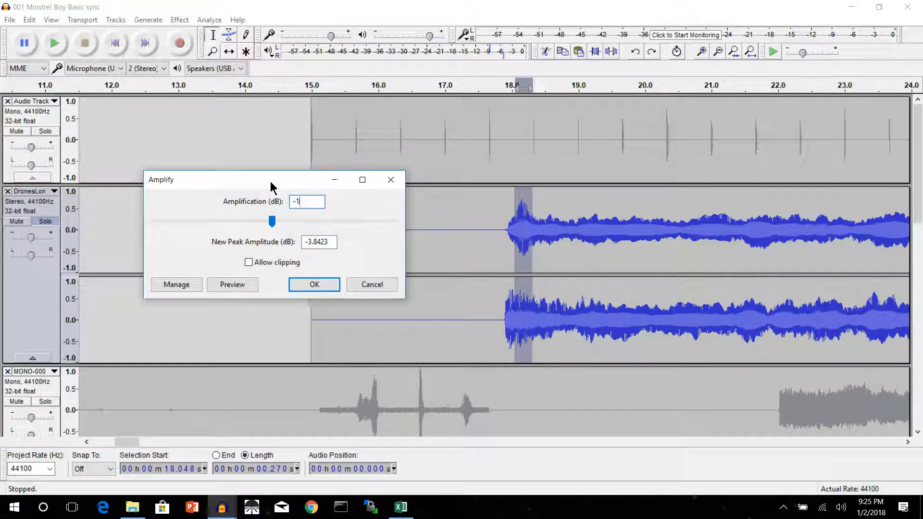
{"action": "left_click", "coordinate": [313, 285]}
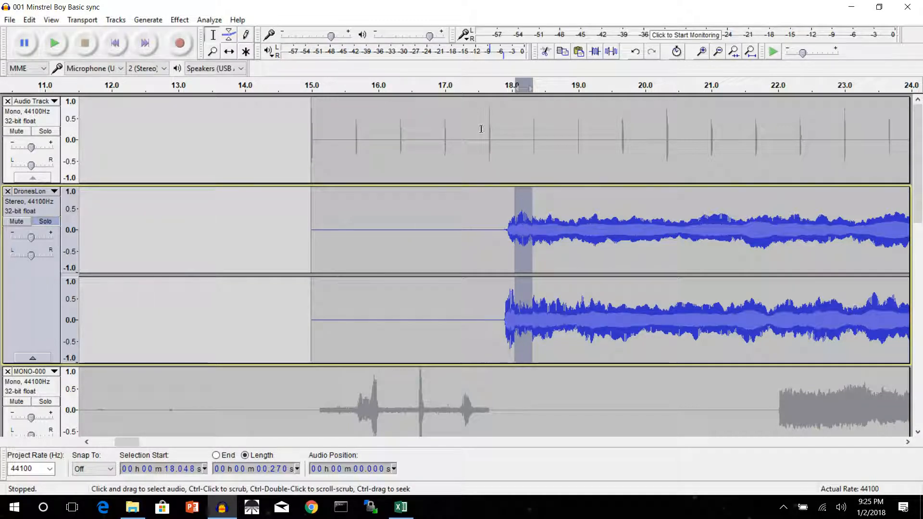
{"action": "left_click", "coordinate": [493, 91]}
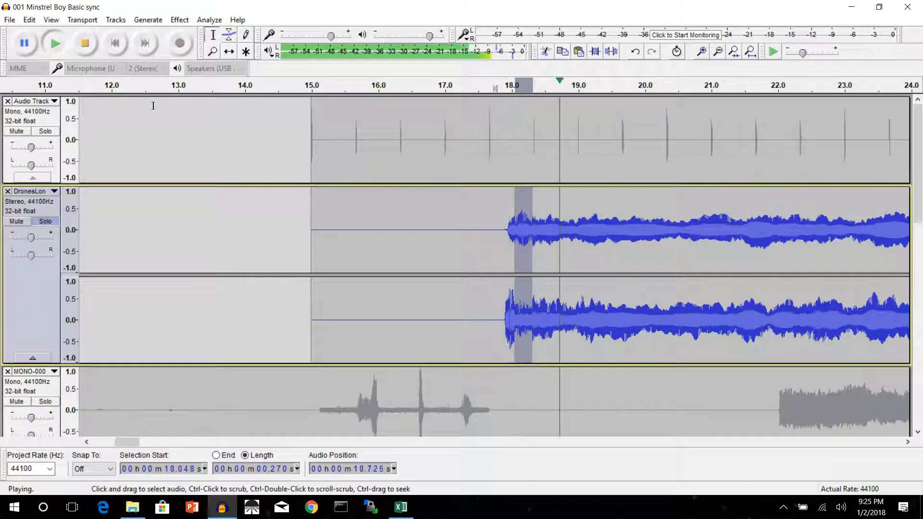
{"action": "left_click", "coordinate": [85, 43]}
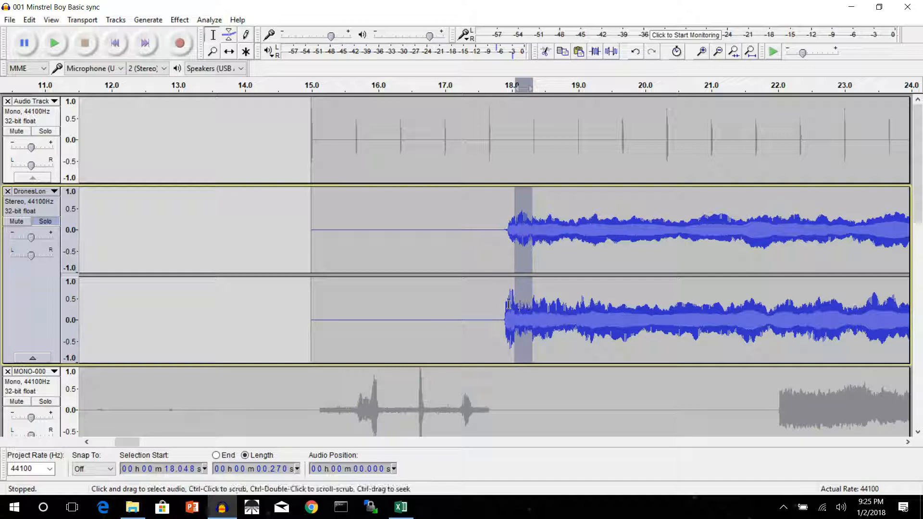
Reduce the level of the drones' first 0.189 s starting at 17.877 s, and play the onset to check it
{"action": "left_click_drag", "start_coordinate": [503, 307], "coordinate": [513, 307]}
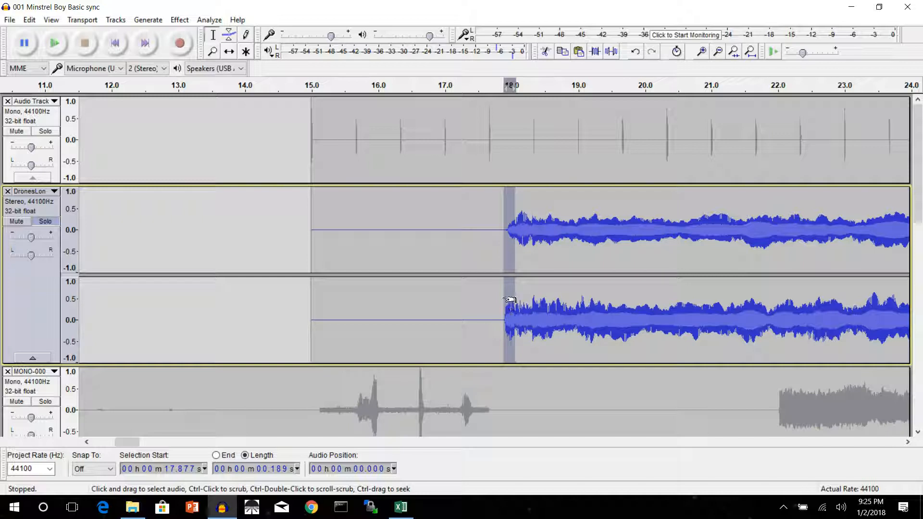
{"action": "left_click", "coordinate": [481, 87]}
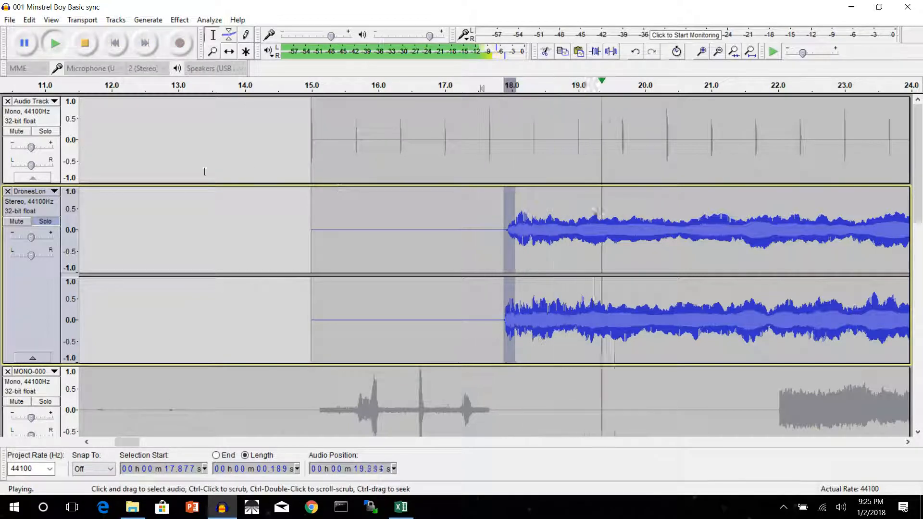
{"action": "left_click", "coordinate": [85, 42]}
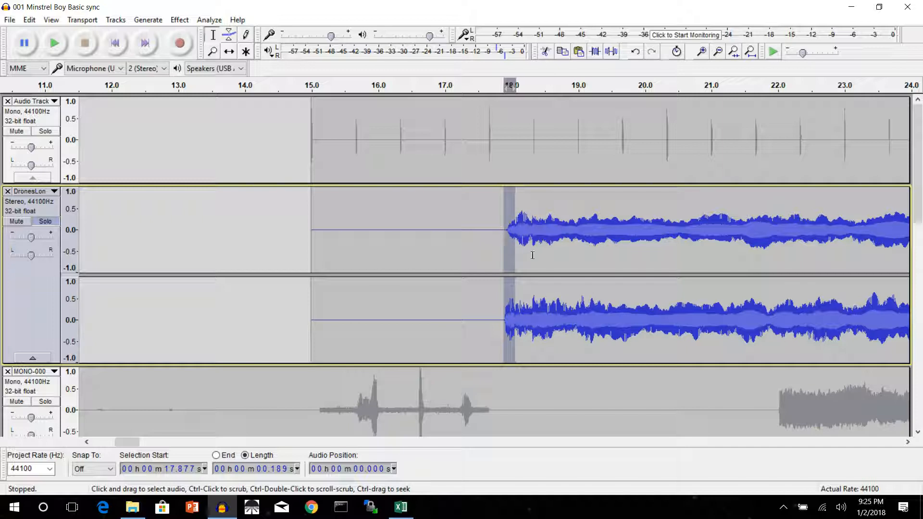
{"action": "left_click", "coordinate": [470, 253]}
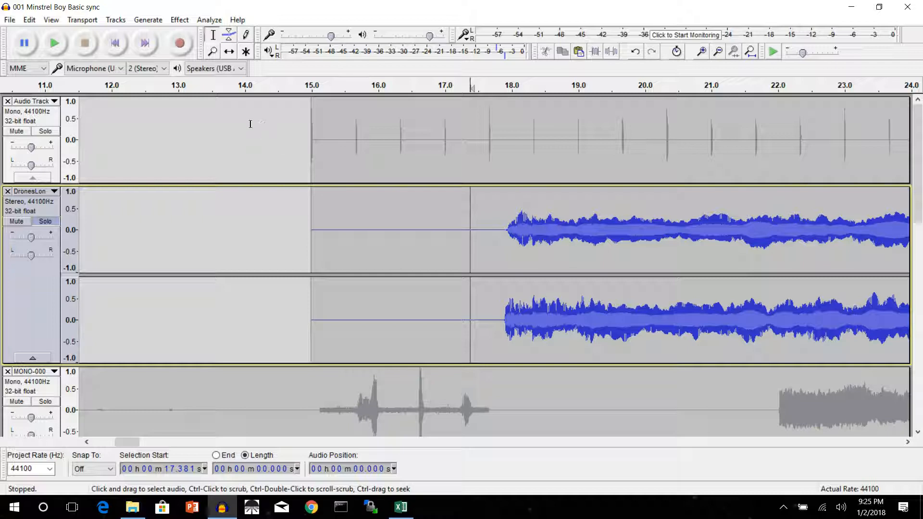
Select the whole click track and move it below the drones track, directly above the MONO track, clearing the selection
{"action": "left_click", "coordinate": [56, 119]}
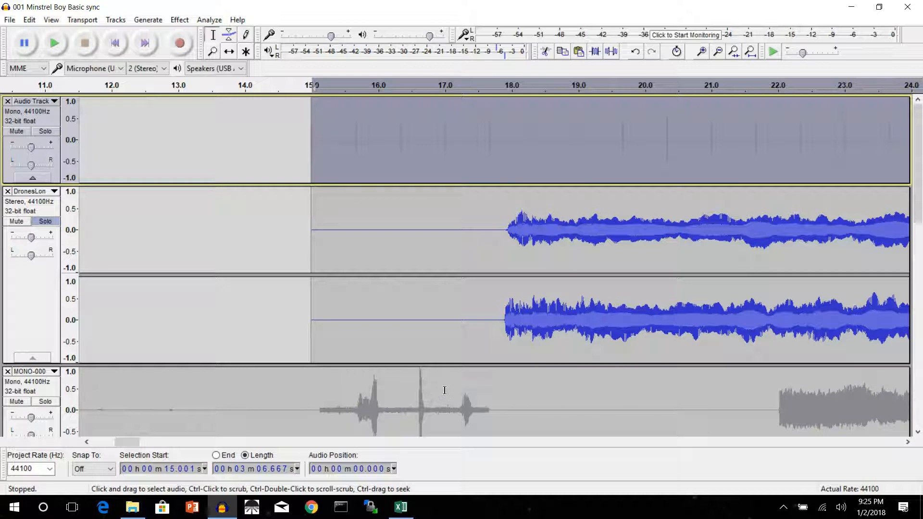
{"action": "key", "text": "ctrl+shift+Down"}
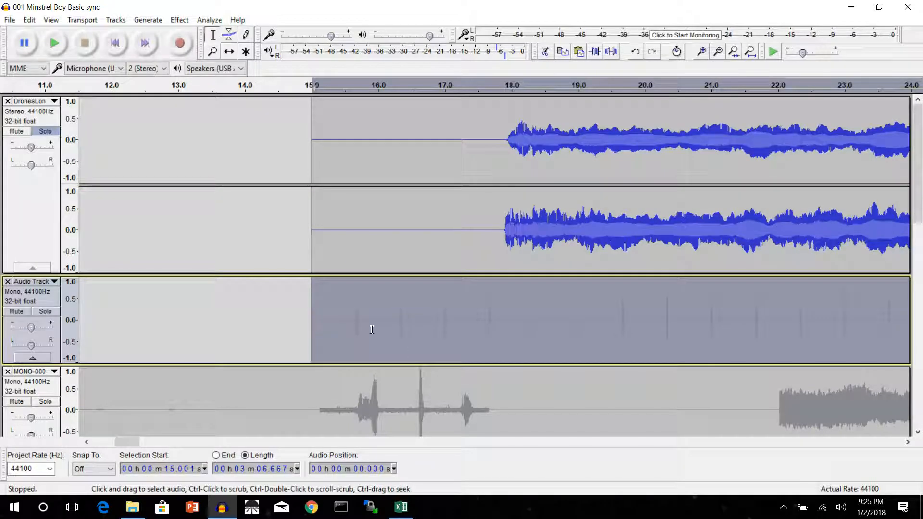
{"action": "left_click", "coordinate": [345, 350]}
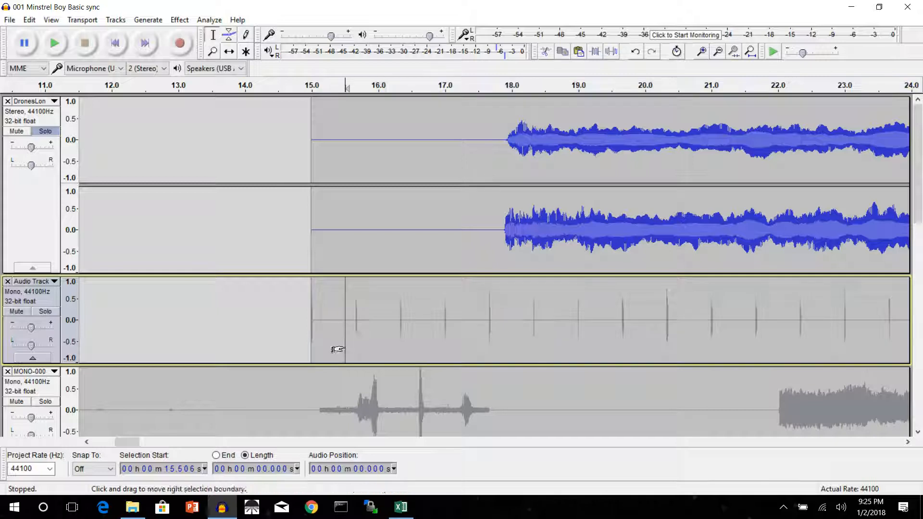
Time-shift the click track's start to about 16 s, in line with the MONO track's first tall spike, and unsolo the drones
{"action": "left_click", "coordinate": [229, 52]}
{"action": "left_click_drag", "start_coordinate": [373, 293], "coordinate": [434, 300]}
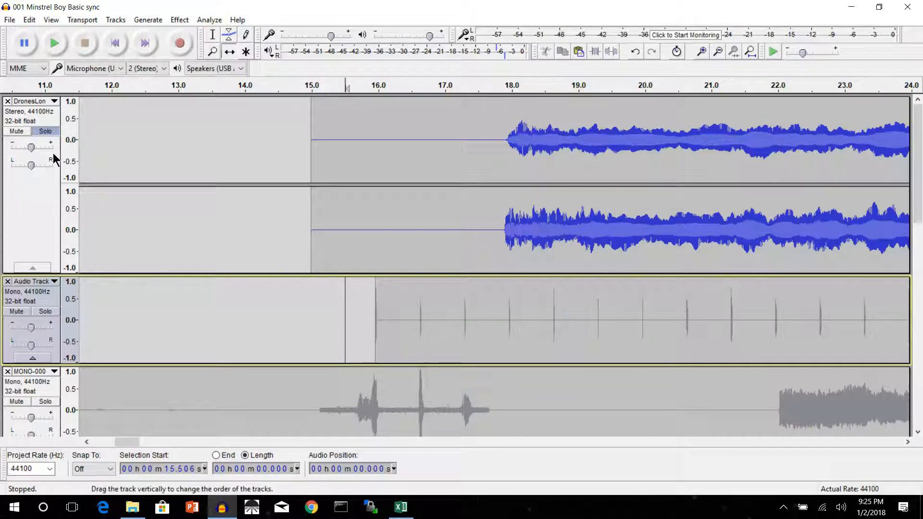
{"action": "left_click", "coordinate": [44, 133]}
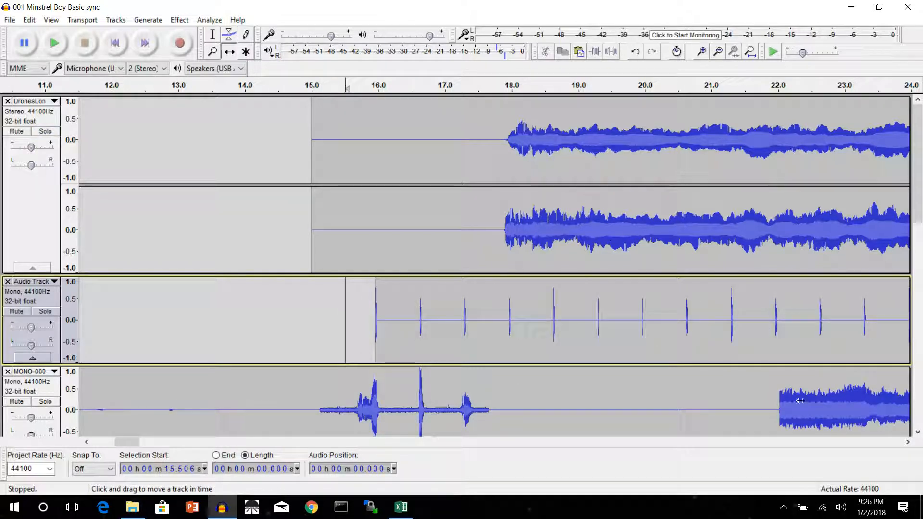
Solo the click track and the first MONO-000 track and play them together from about 15 s
{"action": "left_click", "coordinate": [45, 401]}
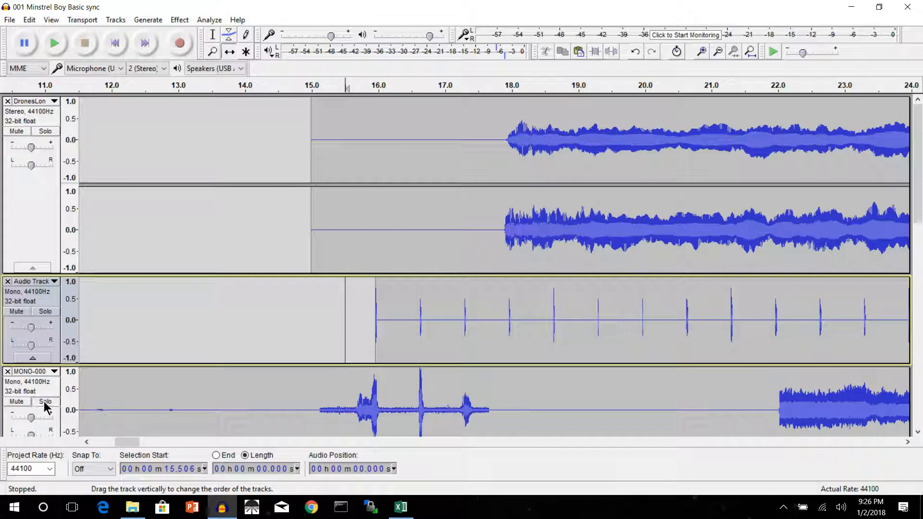
{"action": "left_click", "coordinate": [46, 311]}
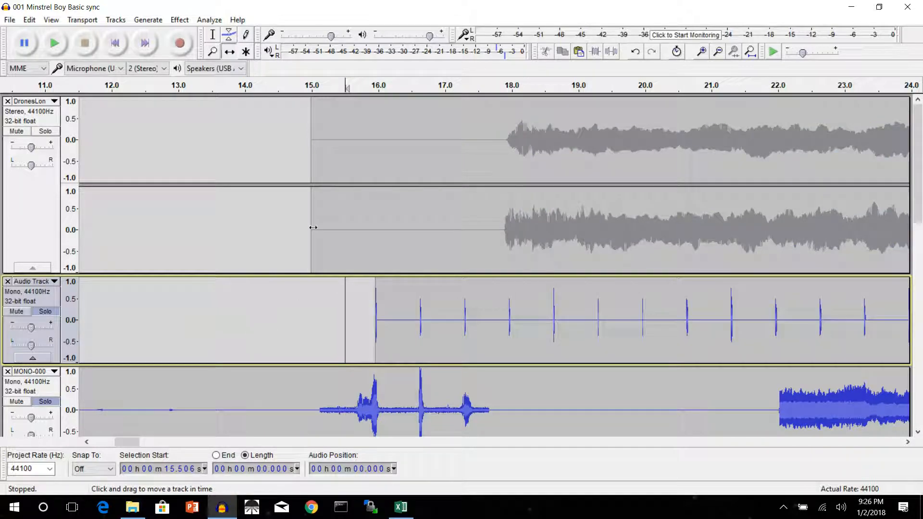
{"action": "left_click", "coordinate": [313, 85]}
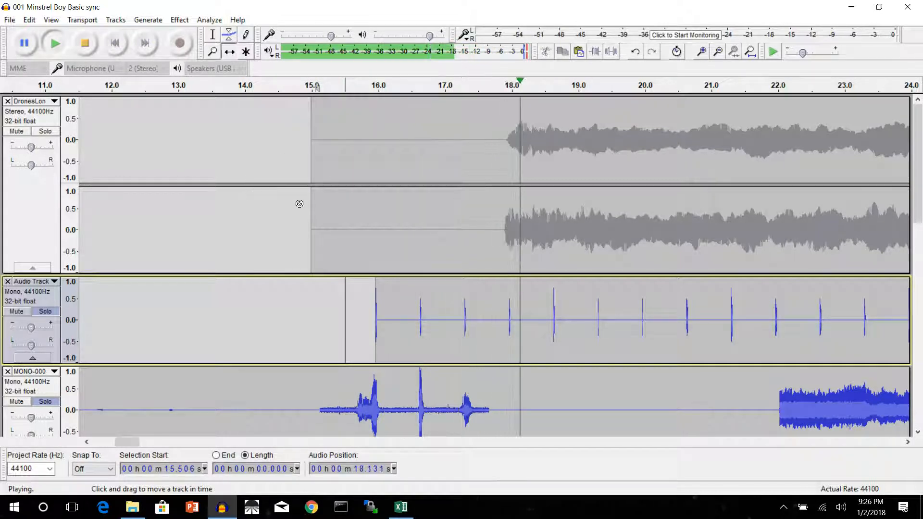
{"action": "left_click", "coordinate": [87, 43]}
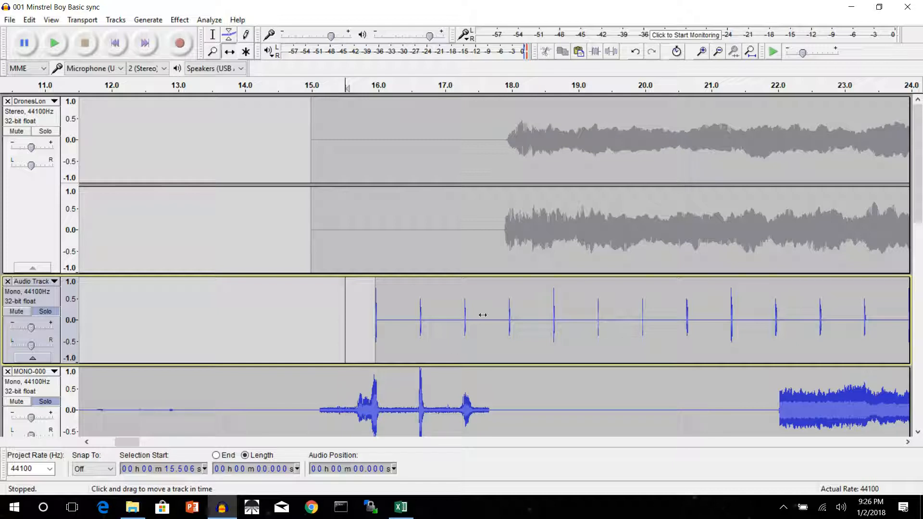
Add the MONO-002 track to the soloed tracks and play them with the click from about 15 s
{"action": "scroll", "coordinate": [566, 303], "scroll_direction": "down", "scroll_amount": 6}
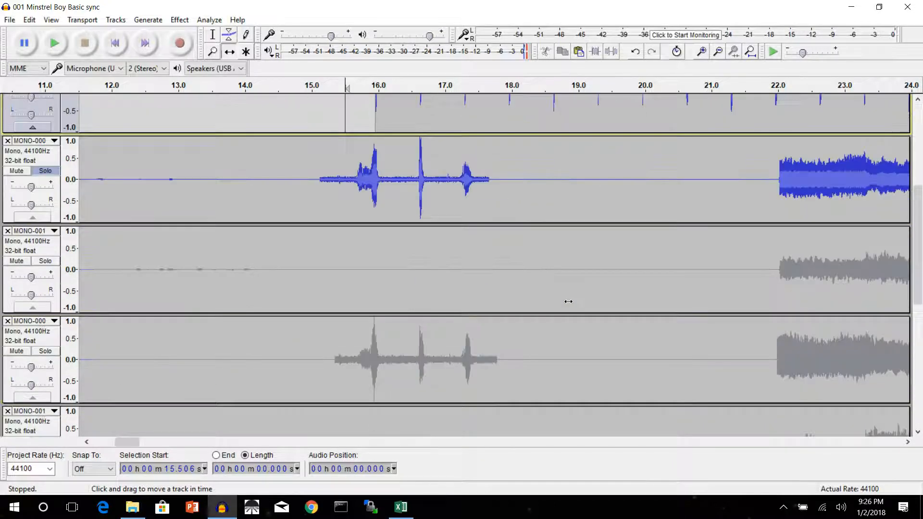
{"action": "scroll", "coordinate": [568, 302], "scroll_direction": "up", "scroll_amount": 1}
{"action": "scroll", "coordinate": [568, 301], "scroll_direction": "down", "scroll_amount": 1}
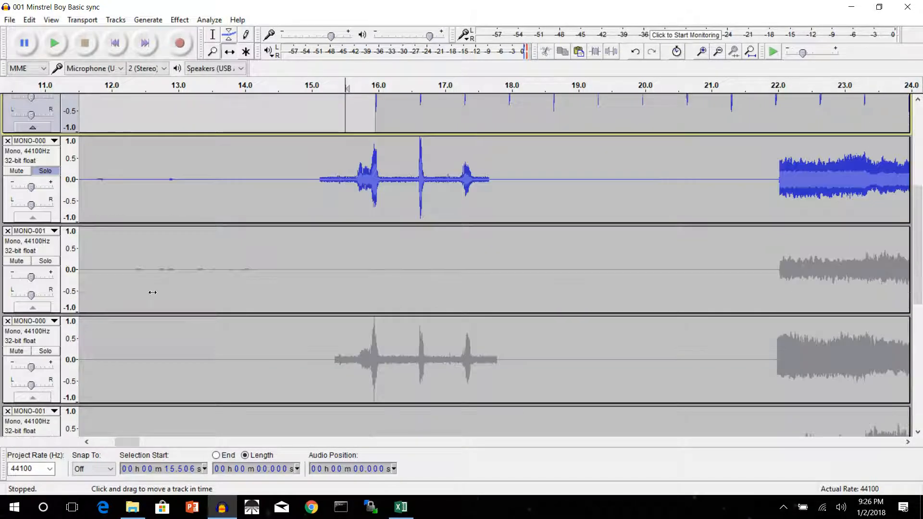
{"action": "scroll", "coordinate": [301, 249], "scroll_direction": "up", "scroll_amount": 6}
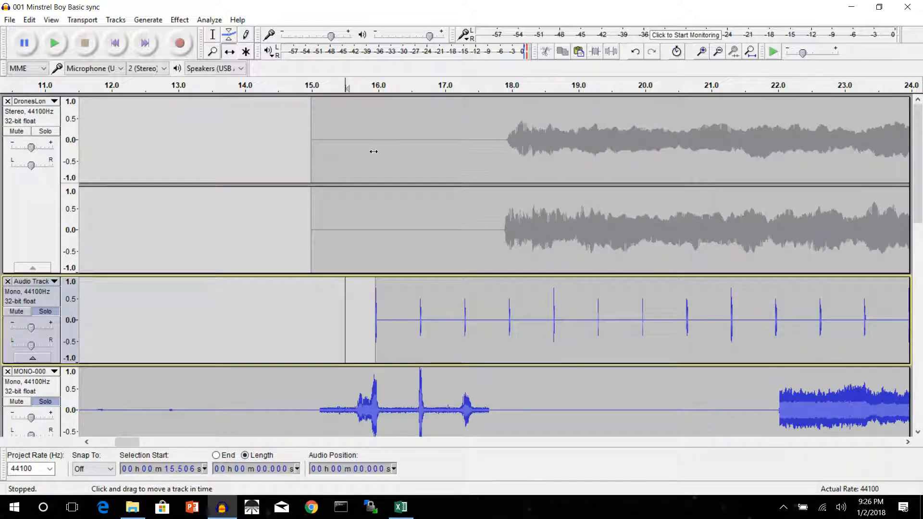
{"action": "scroll", "coordinate": [494, 176], "scroll_direction": "down", "scroll_amount": 8}
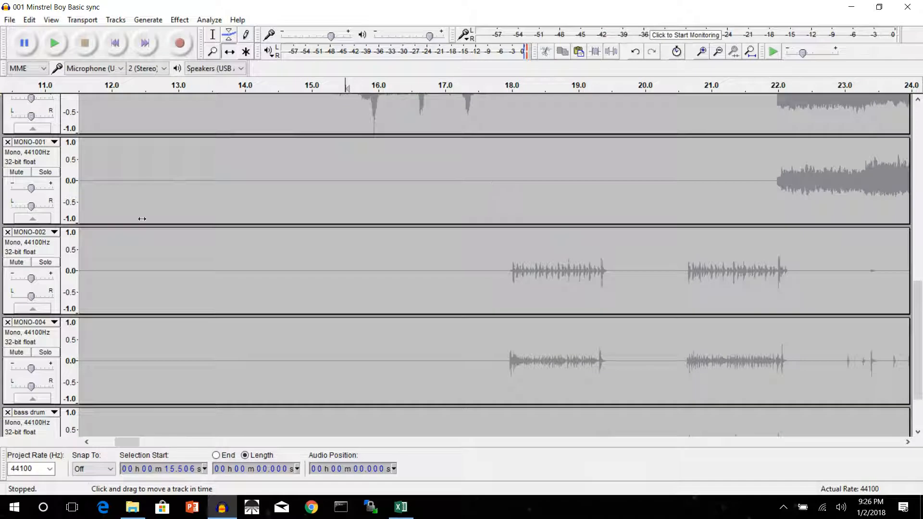
{"action": "left_click", "coordinate": [44, 263]}
{"action": "scroll", "coordinate": [200, 229], "scroll_direction": "up", "scroll_amount": 6}
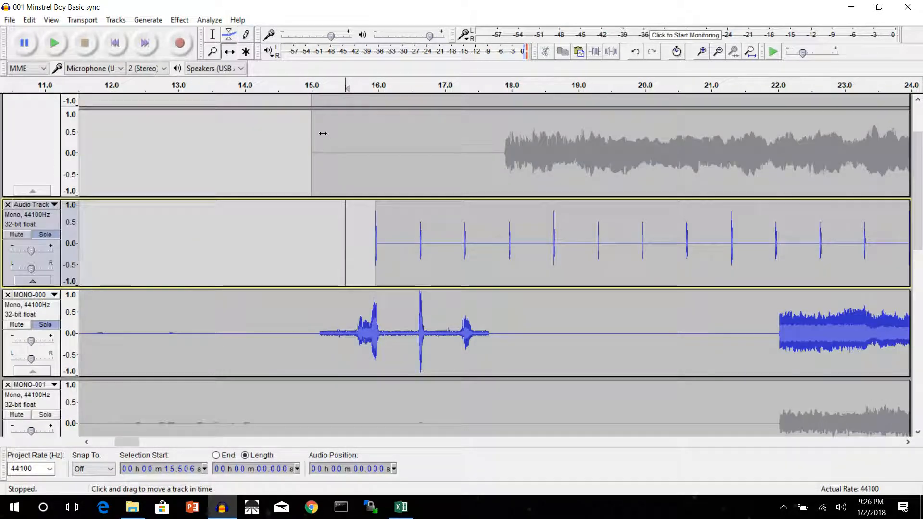
{"action": "left_click", "coordinate": [307, 94]}
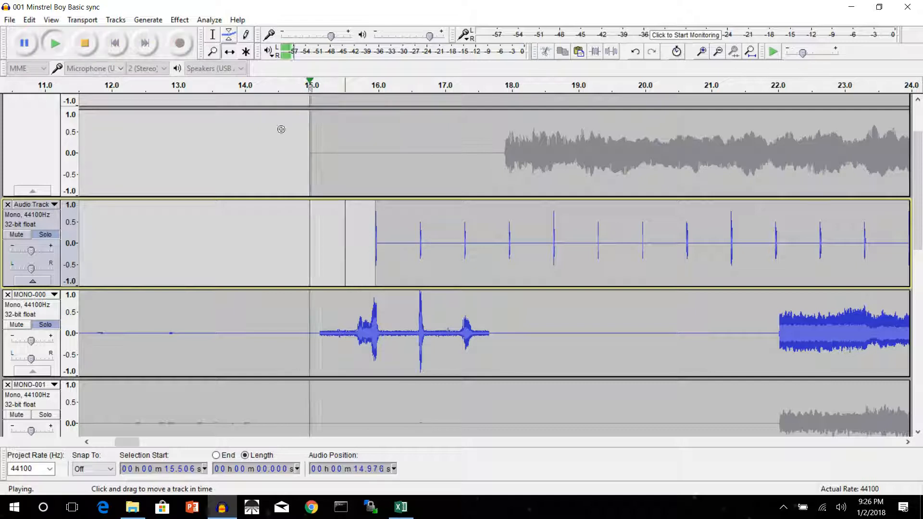
{"action": "left_click", "coordinate": [85, 44]}
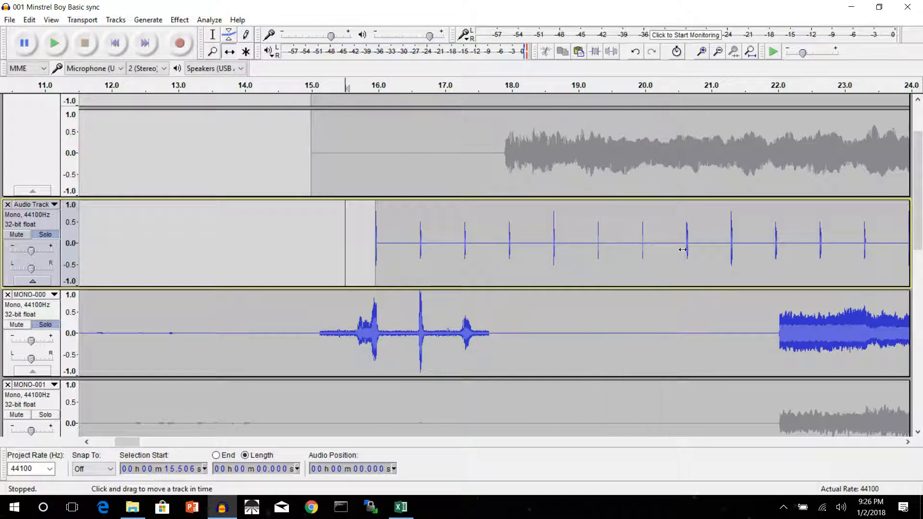
Time-shift the drones so their sound starts on the click at about 20.6 s, and play them soloed with the other soloed tracks
{"action": "left_click_drag", "start_coordinate": [440, 136], "coordinate": [621, 158]}
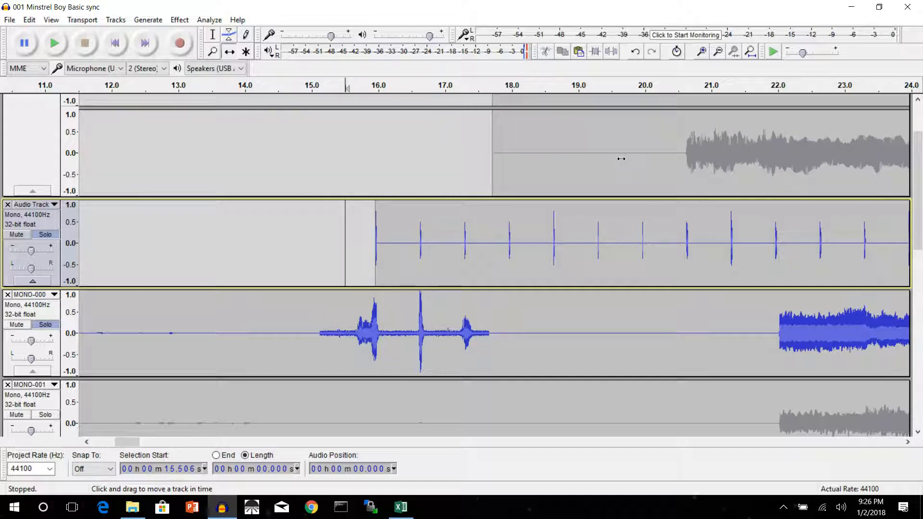
{"action": "scroll", "coordinate": [619, 158], "scroll_direction": "up", "scroll_amount": 3}
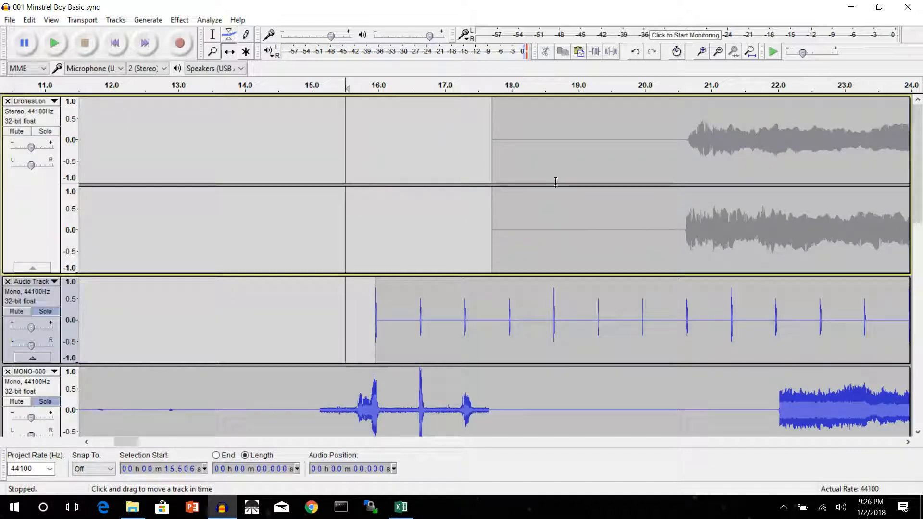
{"action": "left_click", "coordinate": [45, 133]}
{"action": "left_click", "coordinate": [329, 87]}
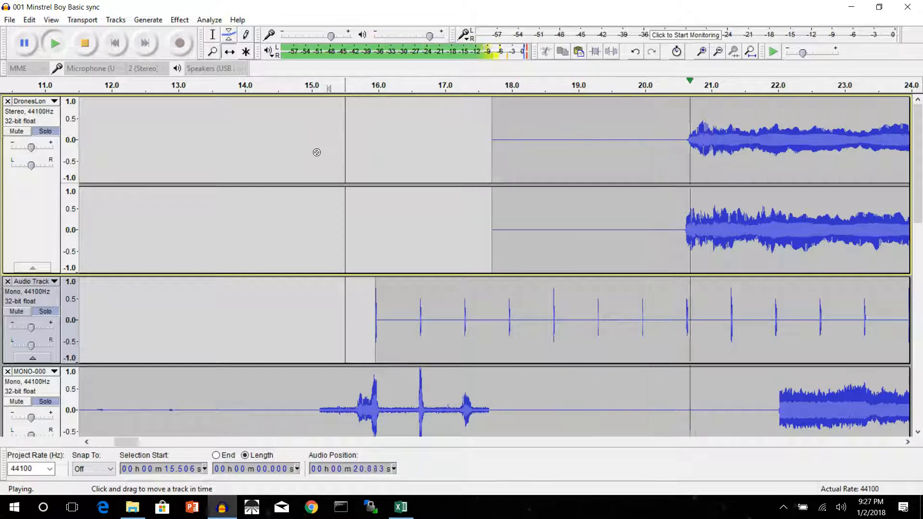
{"action": "left_click", "coordinate": [89, 44]}
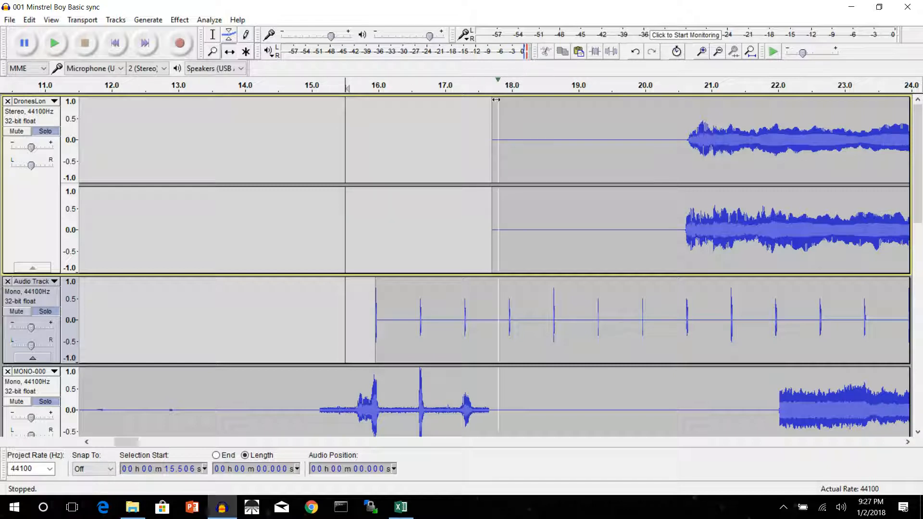
Clear the solo from the MONO-002, MONO-004, first MONO-000, click and drones tracks
{"action": "scroll", "coordinate": [495, 128], "scroll_direction": "down", "scroll_amount": 5}
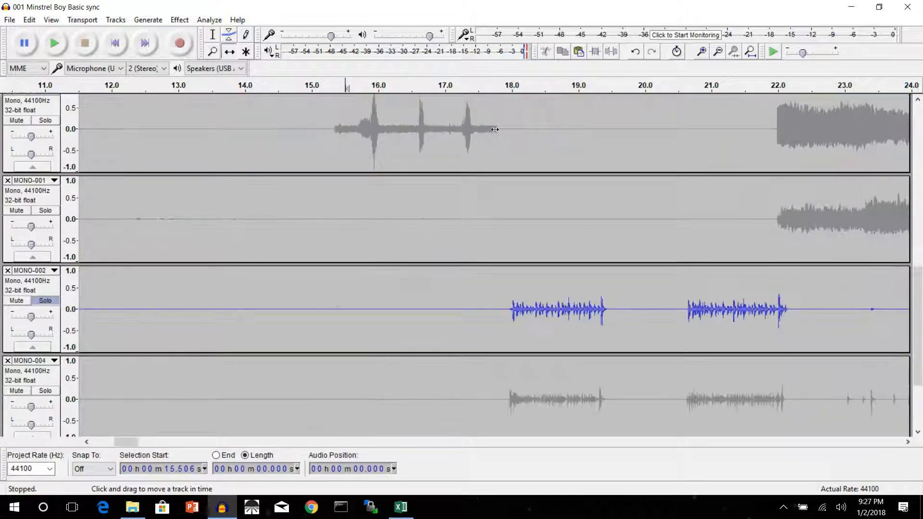
{"action": "scroll", "coordinate": [495, 128], "scroll_direction": "down", "scroll_amount": 3}
{"action": "scroll", "coordinate": [495, 129], "scroll_direction": "up", "scroll_amount": 1}
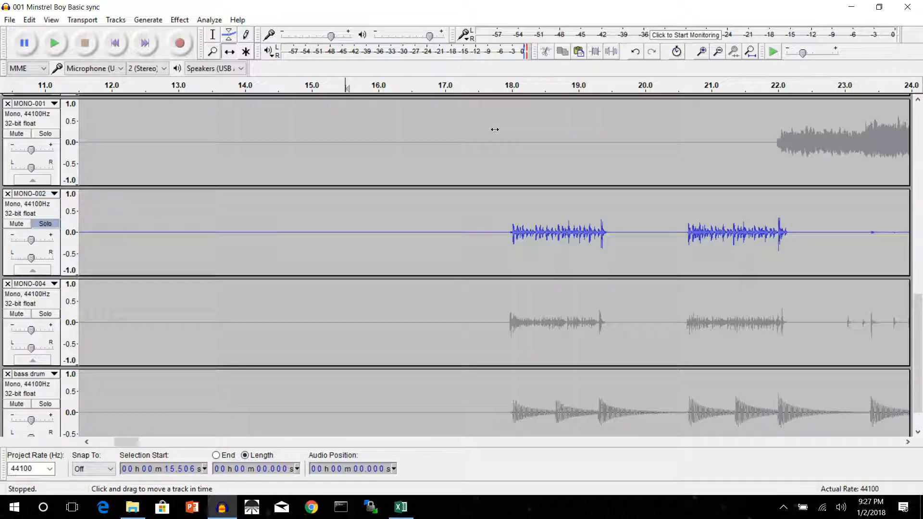
{"action": "left_click", "coordinate": [50, 313]}
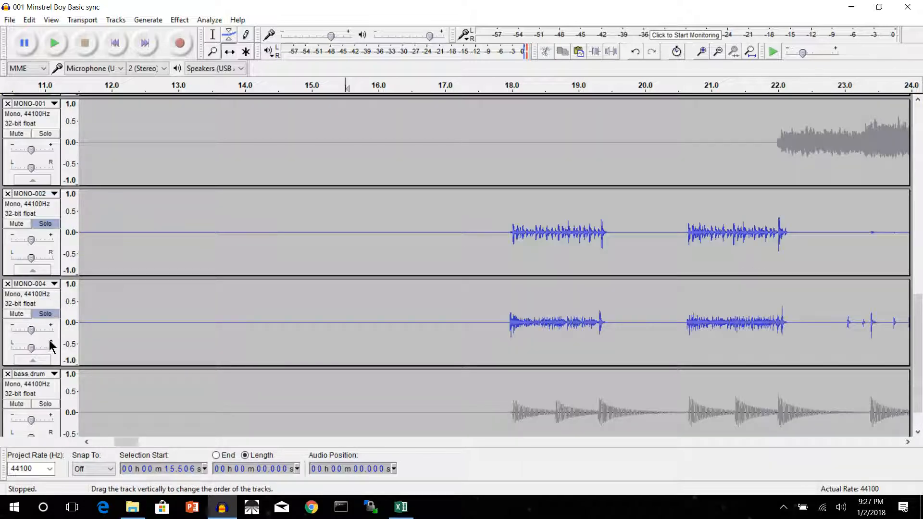
{"action": "left_click", "coordinate": [47, 224]}
{"action": "left_click", "coordinate": [46, 314]}
{"action": "scroll", "coordinate": [149, 241], "scroll_direction": "up", "scroll_amount": 4}
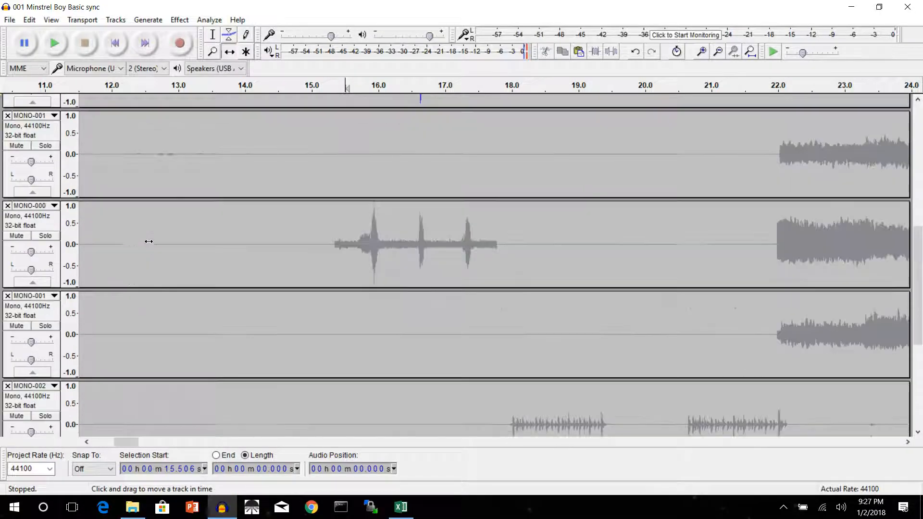
{"action": "scroll", "coordinate": [133, 283], "scroll_direction": "up", "scroll_amount": 3}
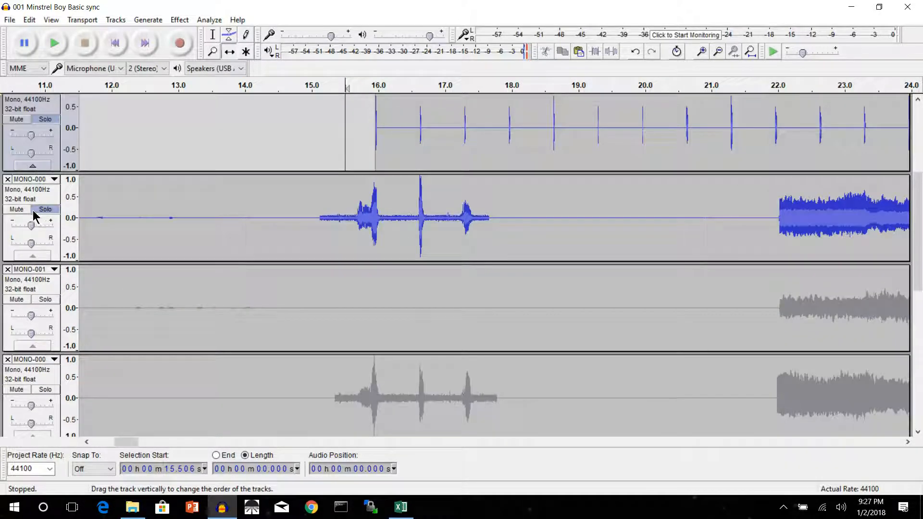
{"action": "left_click", "coordinate": [37, 211]}
{"action": "left_click", "coordinate": [50, 121]}
{"action": "left_click", "coordinate": [43, 120]}
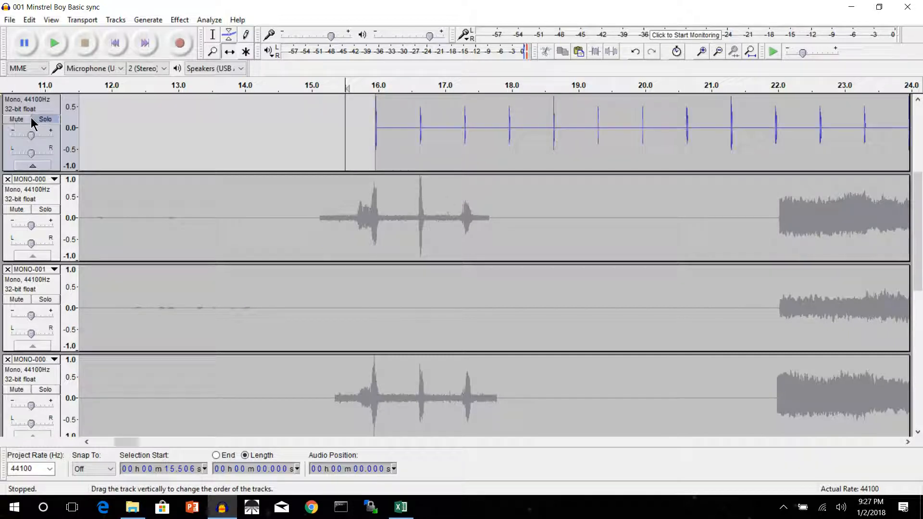
{"action": "left_click", "coordinate": [43, 120]}
{"action": "scroll", "coordinate": [197, 183], "scroll_direction": "up", "scroll_amount": 4}
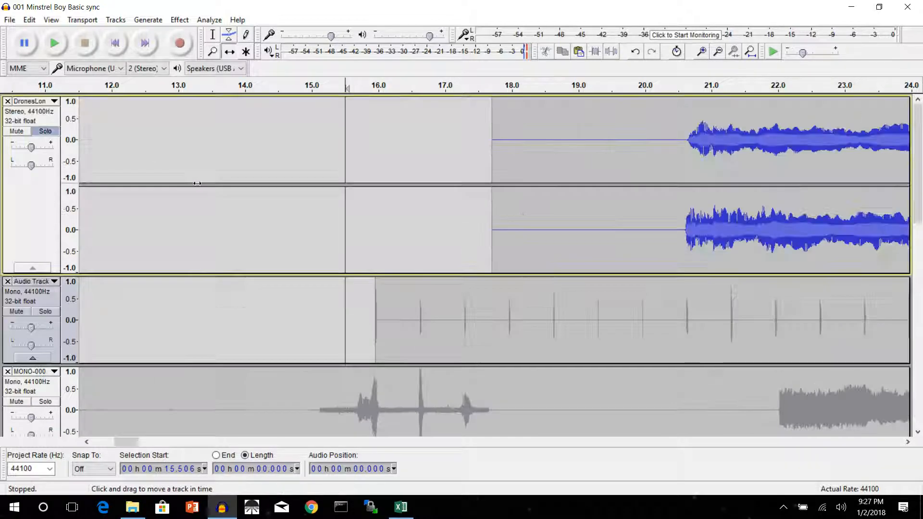
{"action": "left_click", "coordinate": [48, 131]}
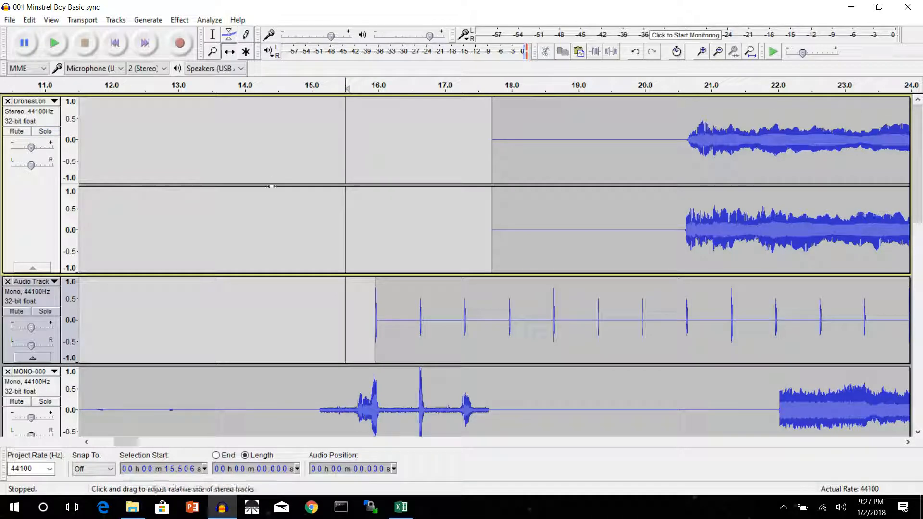
Play the full mix from about 15.2 s to check the alignment, and look over the tracks
{"action": "left_click", "coordinate": [324, 87]}
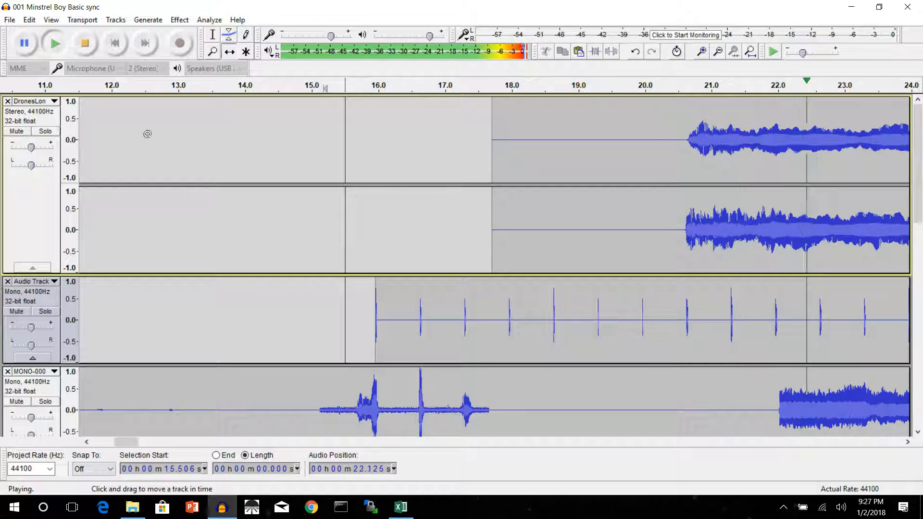
{"action": "left_click", "coordinate": [90, 45]}
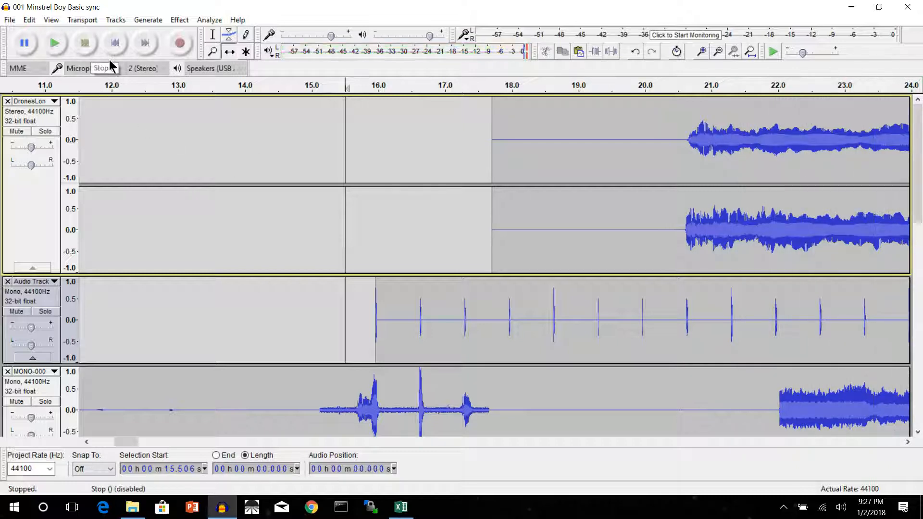
{"action": "scroll", "coordinate": [268, 239], "scroll_direction": "down", "scroll_amount": 5}
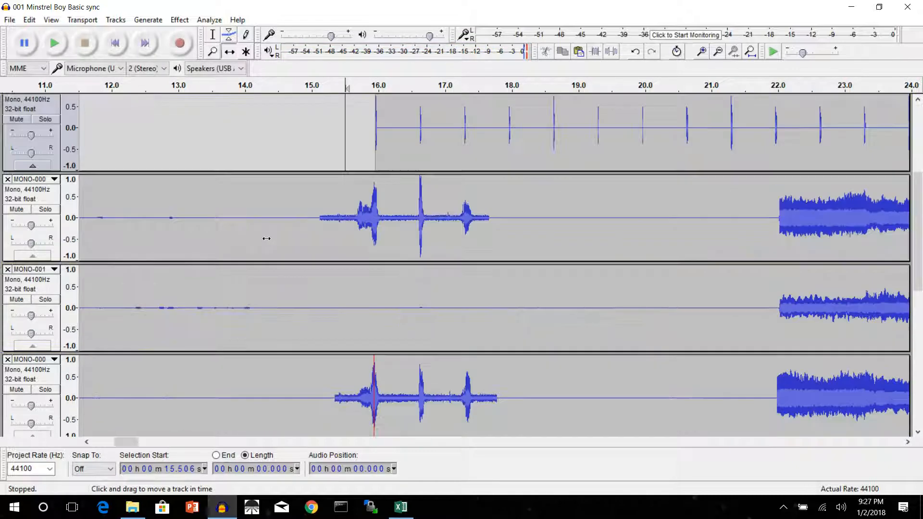
{"action": "scroll", "coordinate": [267, 237], "scroll_direction": "up", "scroll_amount": 2}
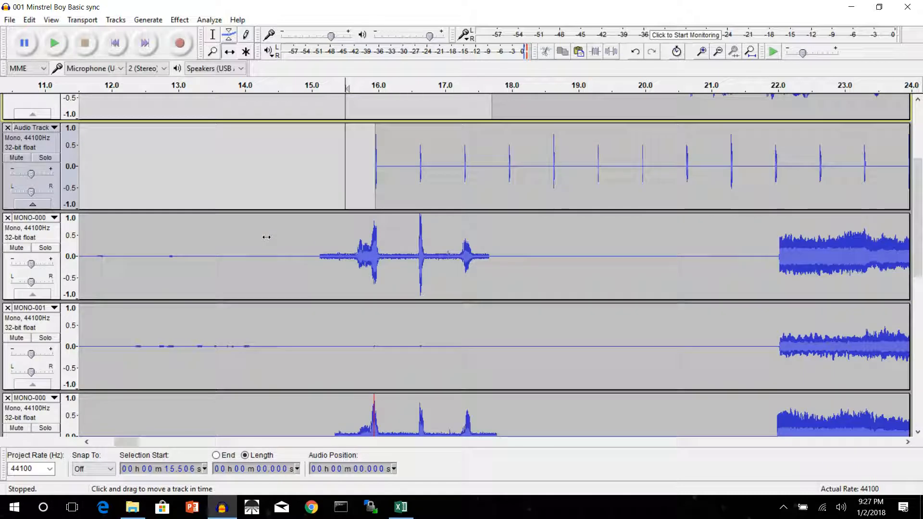
{"action": "scroll", "coordinate": [266, 237], "scroll_direction": "up", "scroll_amount": 2}
{"action": "scroll", "coordinate": [266, 236], "scroll_direction": "down", "scroll_amount": 2}
{"action": "scroll", "coordinate": [266, 237], "scroll_direction": "down", "scroll_amount": 1}
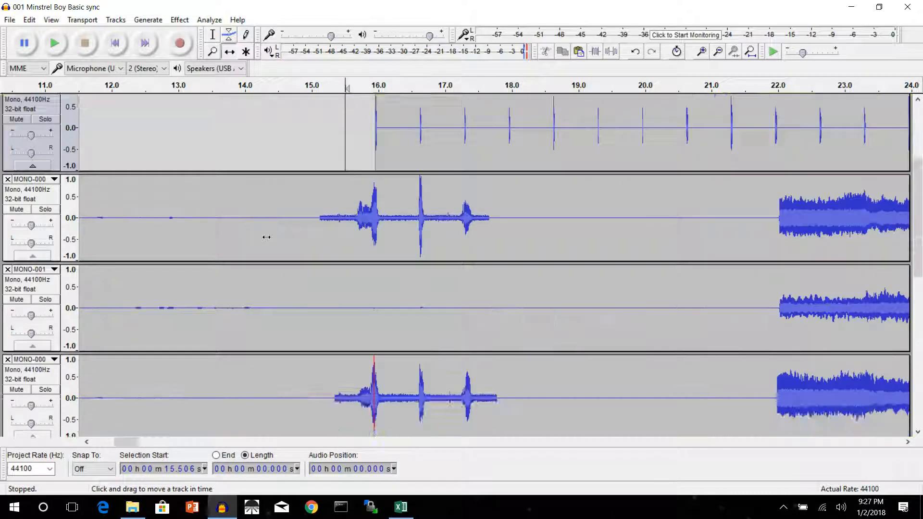
Select the whole click track and move it above the drones track
{"action": "scroll", "coordinate": [264, 237], "scroll_direction": "up", "scroll_amount": 5}
{"action": "left_click", "coordinate": [44, 235]}
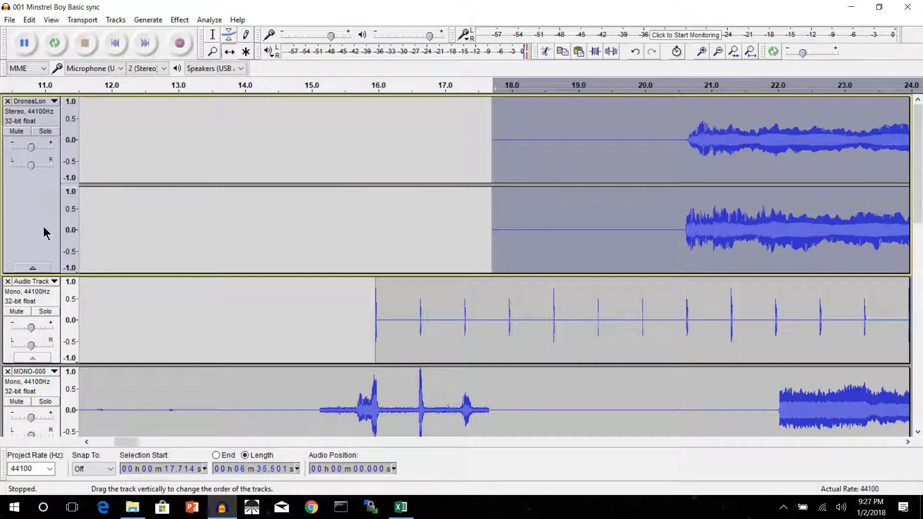
{"action": "key", "text": "shift+Down"}
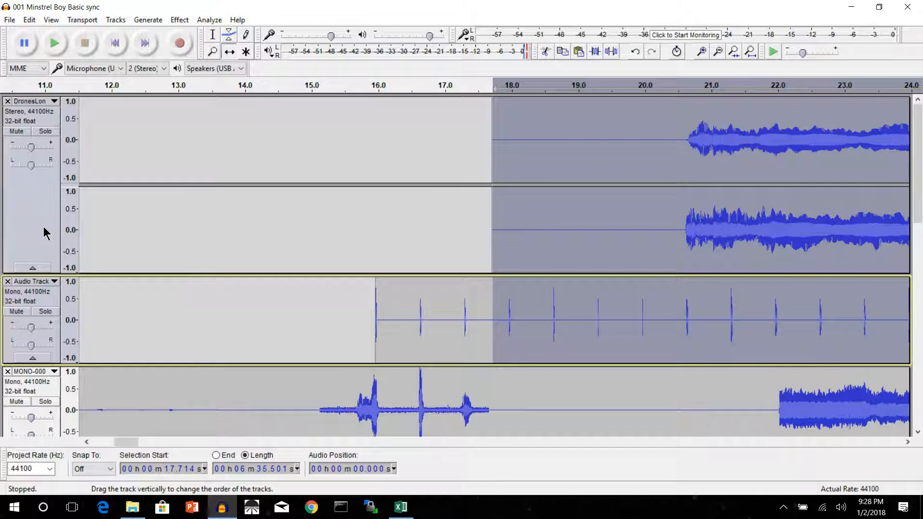
{"action": "left_click", "coordinate": [54, 303]}
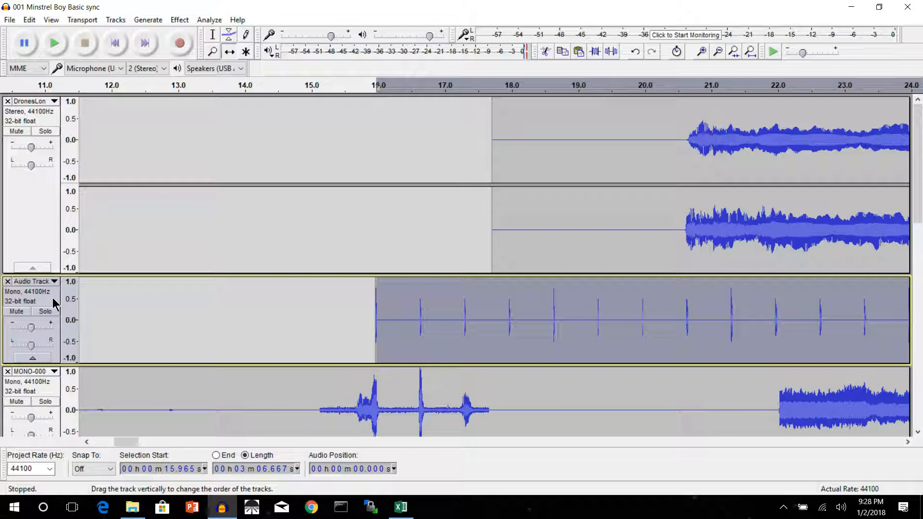
{"action": "key", "text": "ctrl+shift+Up"}
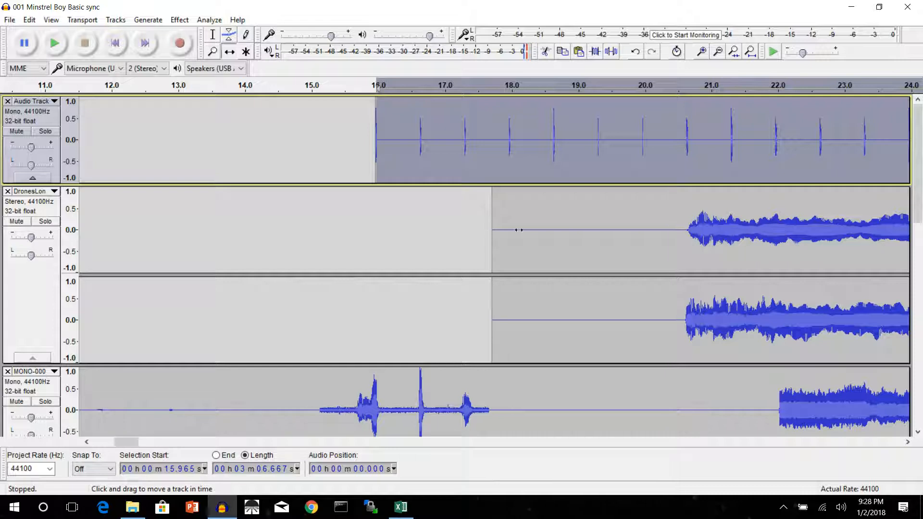
{"action": "scroll", "coordinate": [535, 320], "scroll_direction": "down", "scroll_amount": 5}
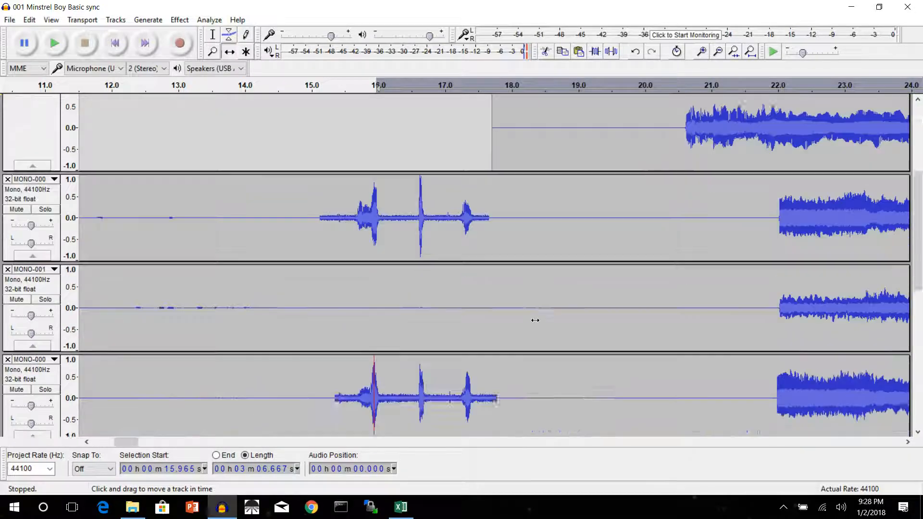
{"action": "scroll", "coordinate": [535, 320], "scroll_direction": "up", "scroll_amount": 5}
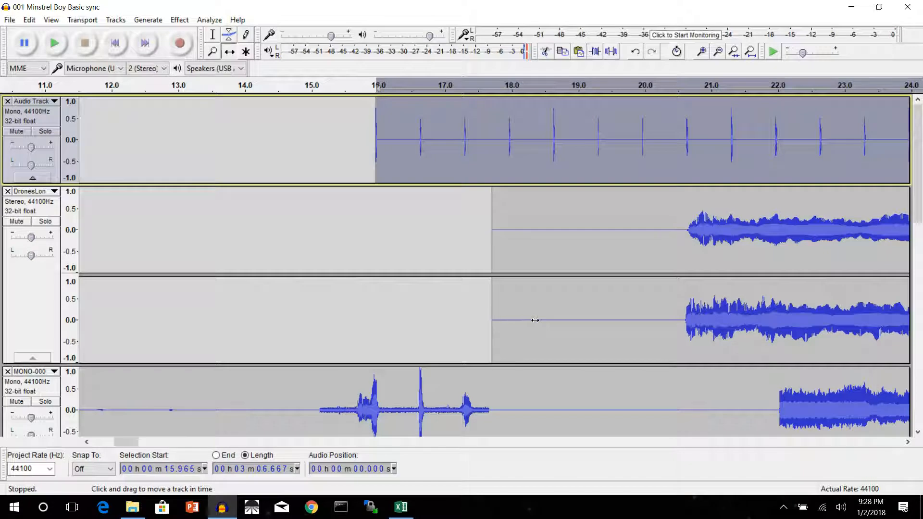
{"action": "scroll", "coordinate": [456, 311], "scroll_direction": "down", "scroll_amount": 5}
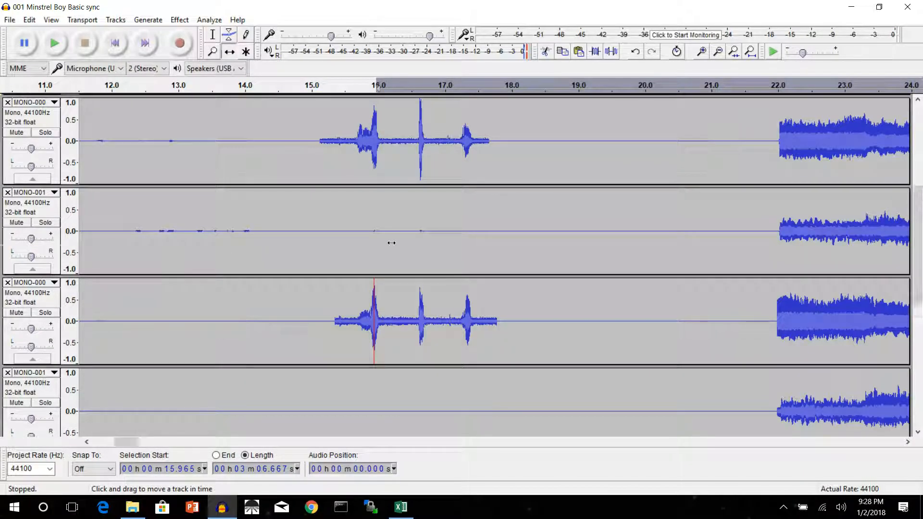
Fill the drones track with generated silence from about 3.0 s up to its clip's start at about 17.8 s
{"action": "scroll", "coordinate": [390, 244], "scroll_direction": "up", "scroll_amount": 4}
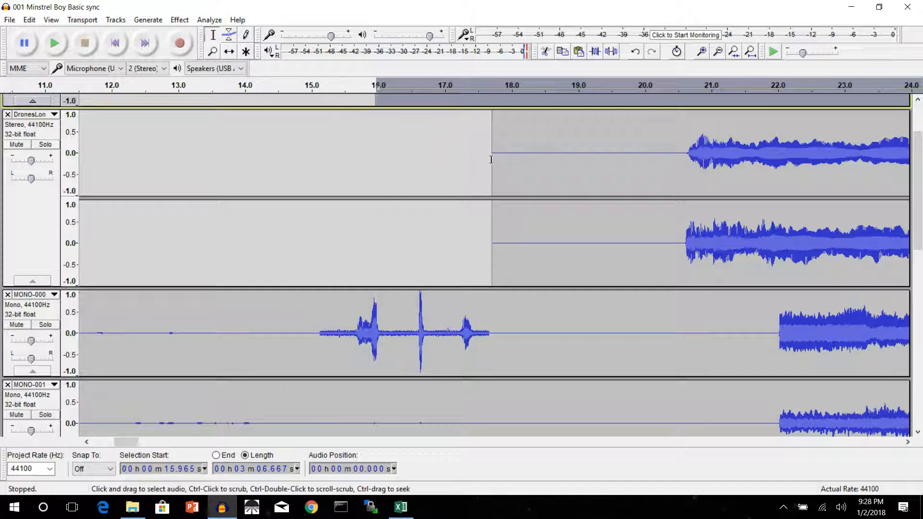
{"action": "left_click_drag", "start_coordinate": [495, 159], "coordinate": [251, 191]}
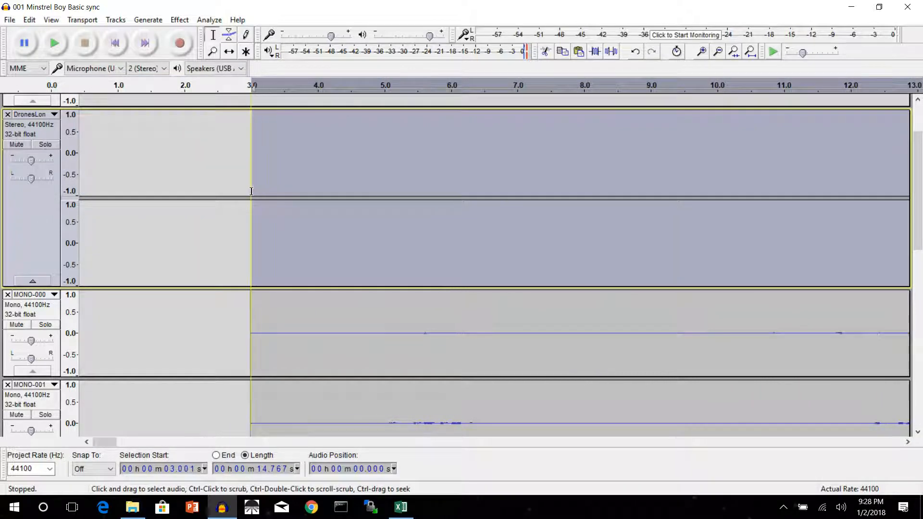
{"action": "left_click", "coordinate": [144, 21]}
{"action": "left_click", "coordinate": [111, 92]}
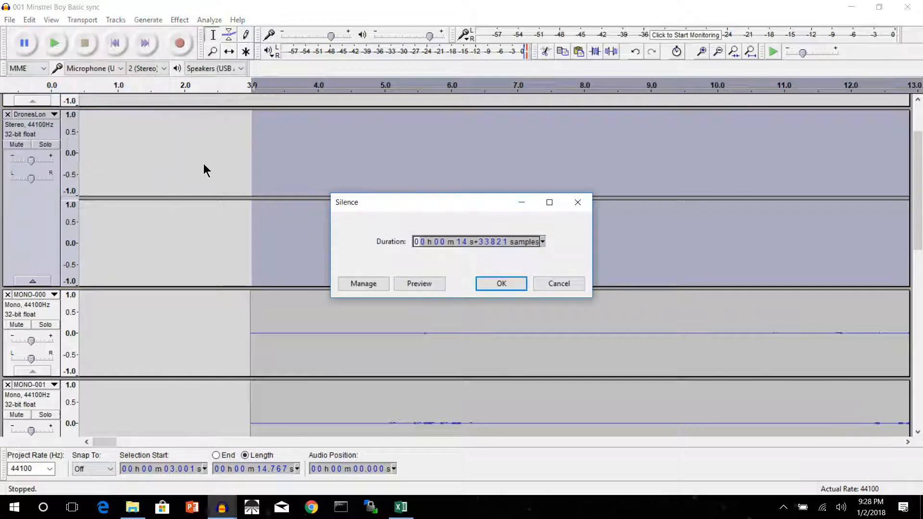
{"action": "left_click", "coordinate": [486, 284]}
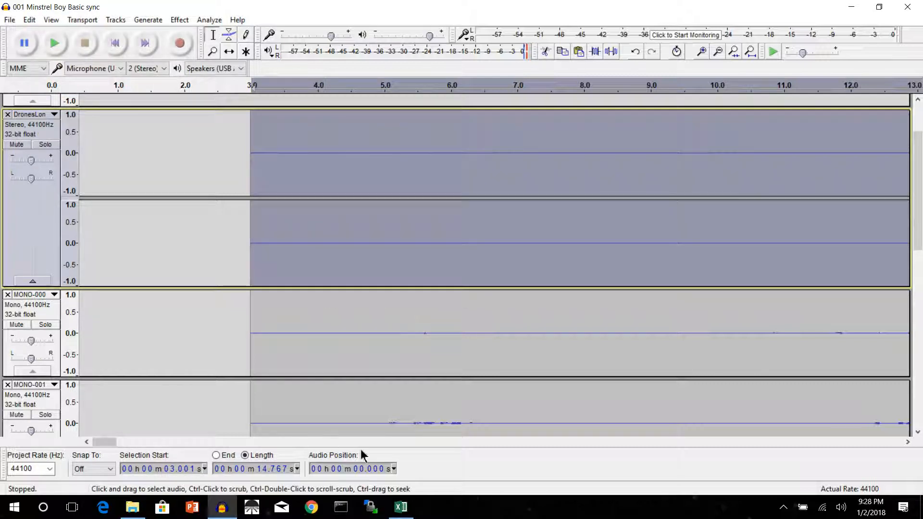
Fill the click track with generated silence from about 3.0 s up to its first click at about 16.0 s
{"action": "mouse_move", "coordinate": [115, 442]}
{"action": "left_mouse_down"}
{"action": "mouse_move", "coordinate": [149, 445]}
{"action": "mouse_move", "coordinate": [131, 446]}
{"action": "left_mouse_up"}
{"action": "scroll", "coordinate": [278, 163], "scroll_direction": "up", "scroll_amount": 3}
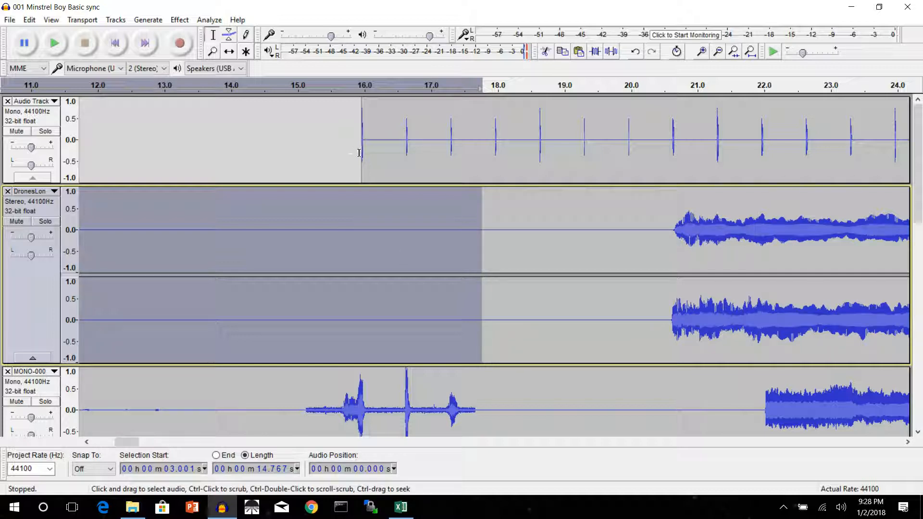
{"action": "left_click_drag", "start_coordinate": [361, 153], "coordinate": [225, 155]}
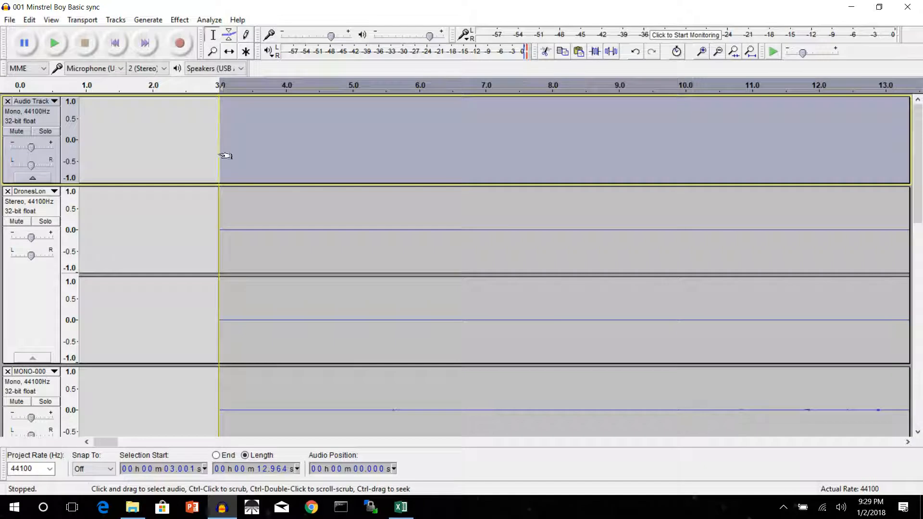
{"action": "left_click", "coordinate": [139, 19]}
{"action": "left_click", "coordinate": [98, 95]}
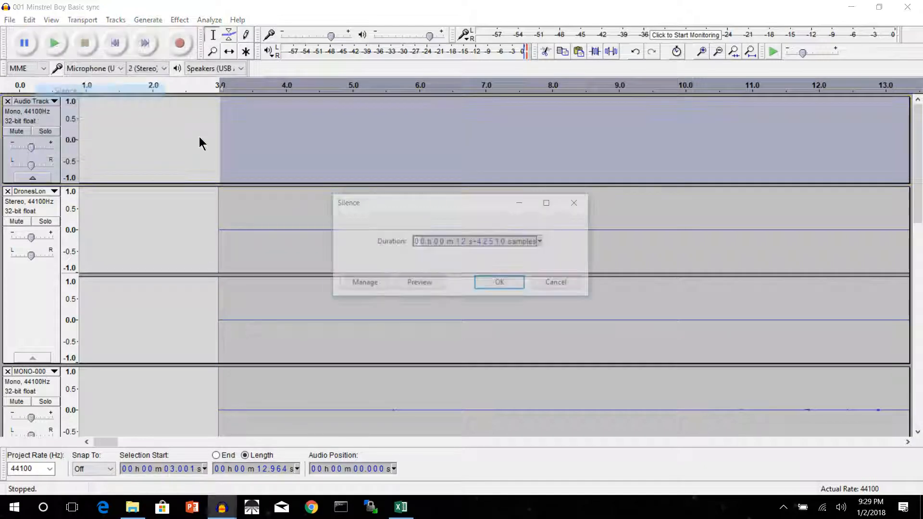
{"action": "left_click", "coordinate": [500, 283]}
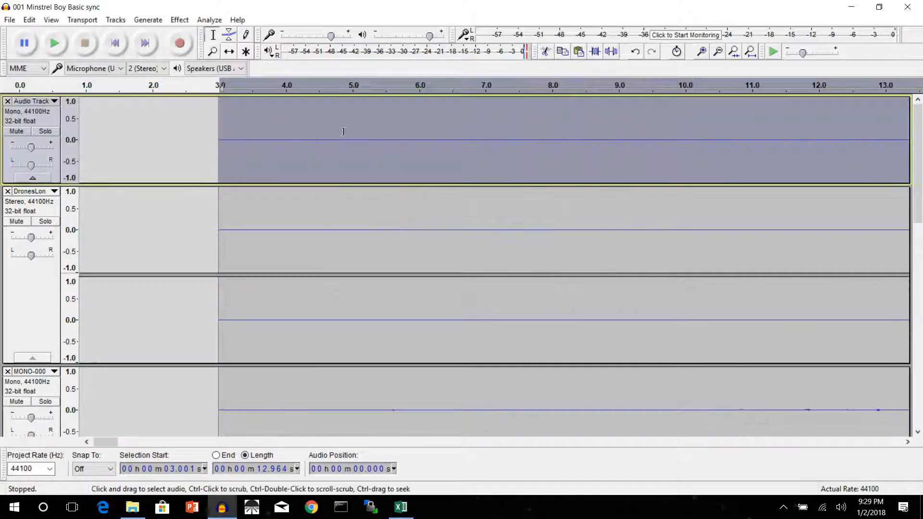
Look over the start of every track, from the click track down to the bass drum, between about 11 s and 24 s
{"action": "scroll", "coordinate": [299, 186], "scroll_direction": "down", "scroll_amount": 3}
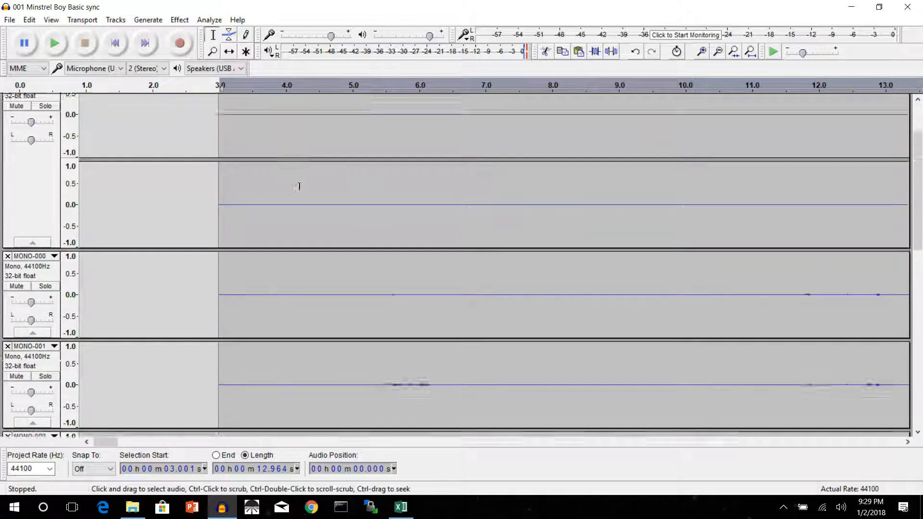
{"action": "scroll", "coordinate": [298, 187], "scroll_direction": "up", "scroll_amount": 2}
{"action": "left_click_drag", "start_coordinate": [93, 442], "coordinate": [121, 444]}
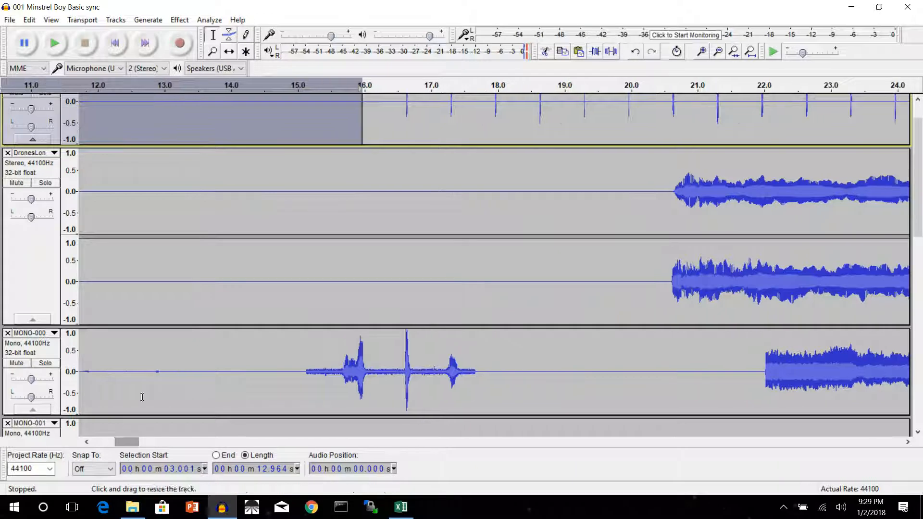
{"action": "scroll", "coordinate": [144, 381], "scroll_direction": "down", "scroll_amount": 8}
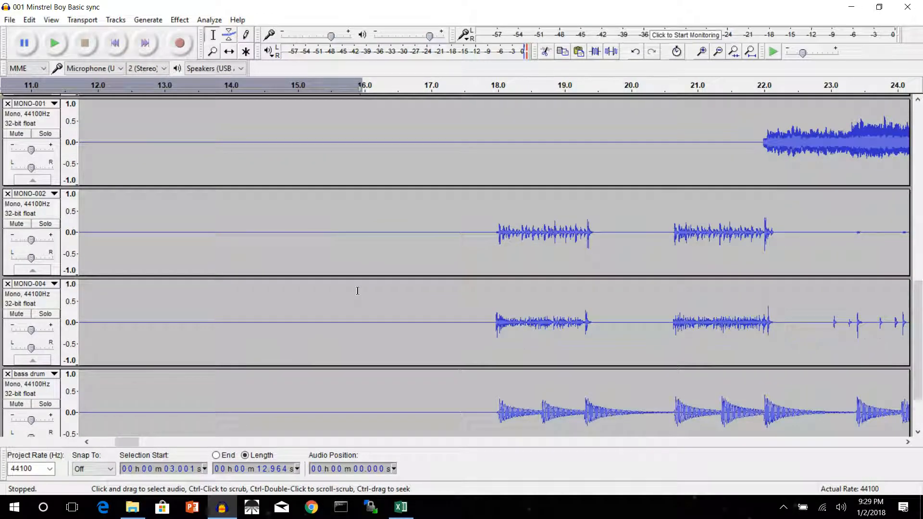
{"action": "scroll", "coordinate": [357, 290], "scroll_direction": "up", "scroll_amount": 5}
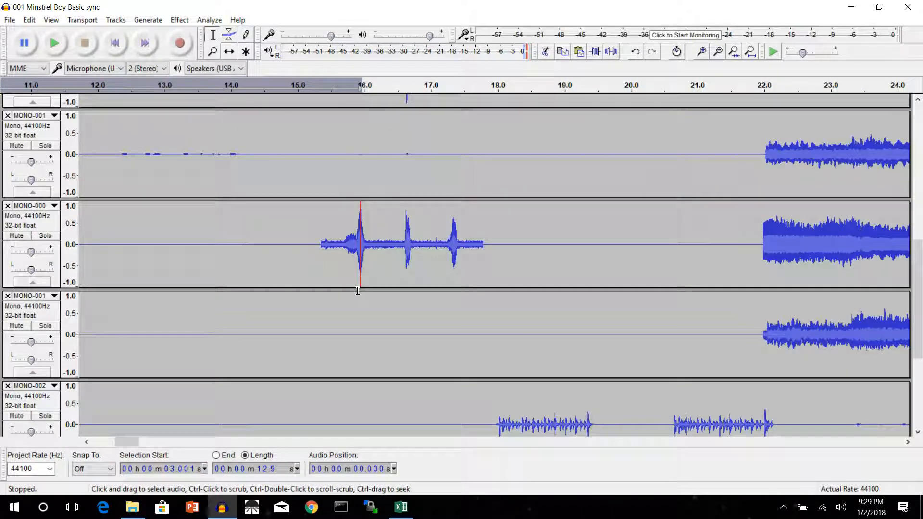
{"action": "scroll", "coordinate": [566, 279], "scroll_direction": "down", "scroll_amount": 1}
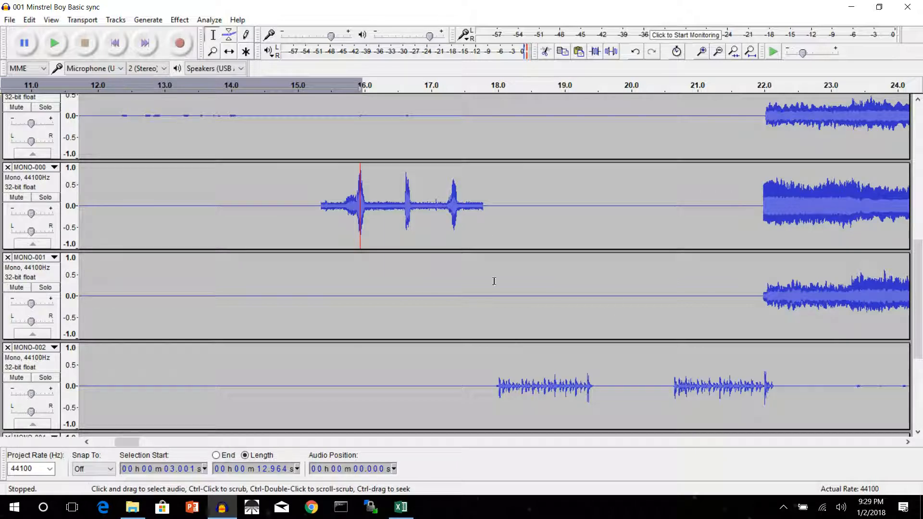
{"action": "scroll", "coordinate": [512, 193], "scroll_direction": "down", "scroll_amount": 5}
{"action": "scroll", "coordinate": [485, 187], "scroll_direction": "up", "scroll_amount": 6}
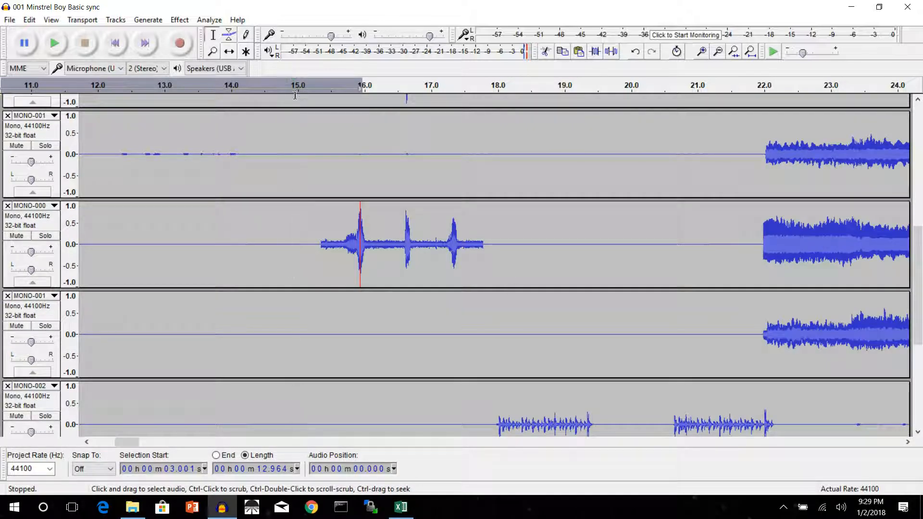
{"action": "scroll", "coordinate": [48, 151], "scroll_direction": "up", "scroll_amount": 5}
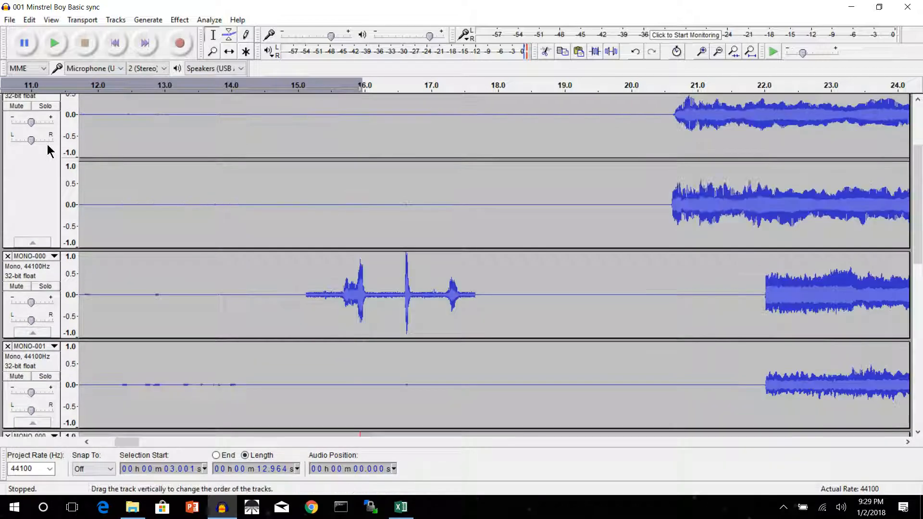
Collapse the drones, all MONO and bass drum tracks, keeping the click track expanded
{"action": "scroll", "coordinate": [42, 246], "scroll_direction": "down", "scroll_amount": 3}
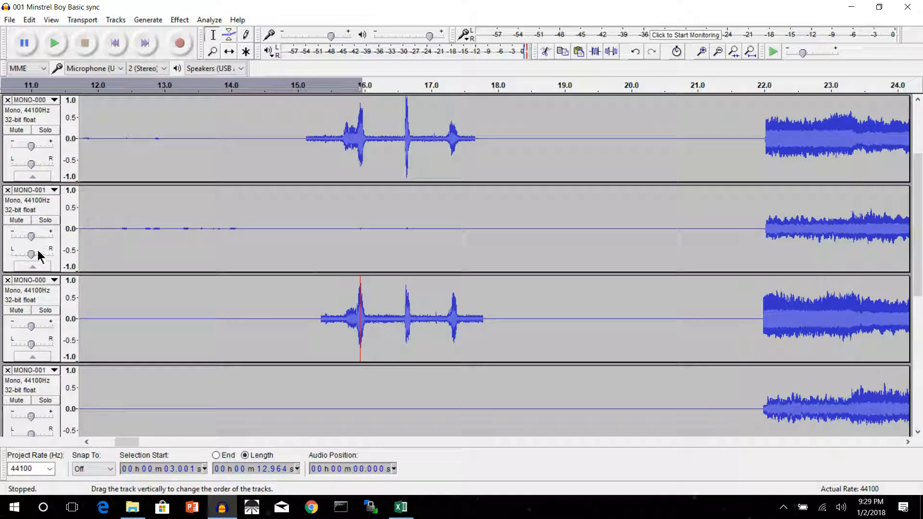
{"action": "left_click", "coordinate": [38, 265]}
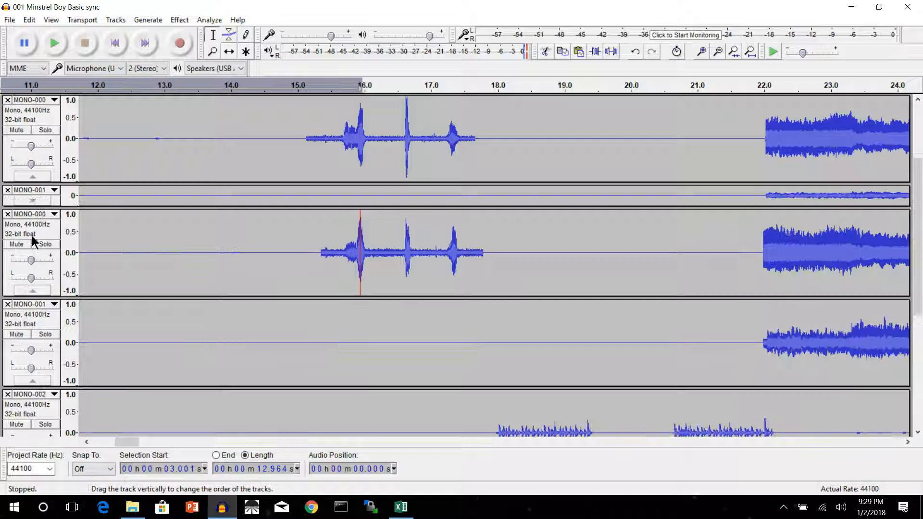
{"action": "left_click", "coordinate": [42, 179]}
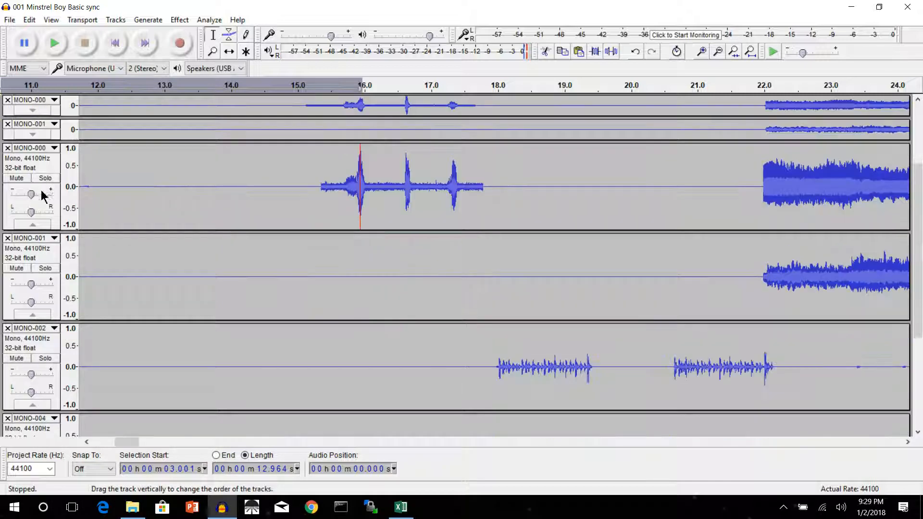
{"action": "left_click", "coordinate": [32, 225]}
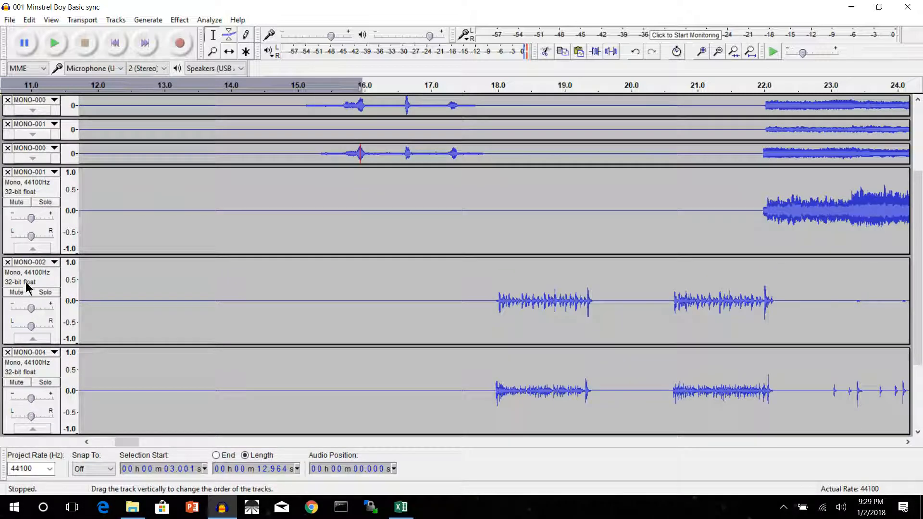
{"action": "left_click", "coordinate": [33, 249]}
{"action": "left_click", "coordinate": [39, 272]}
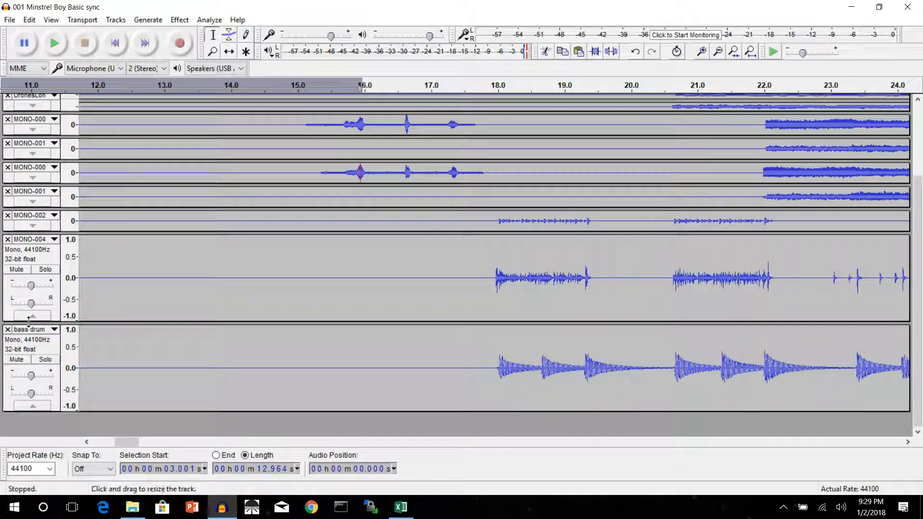
{"action": "left_click", "coordinate": [31, 314]}
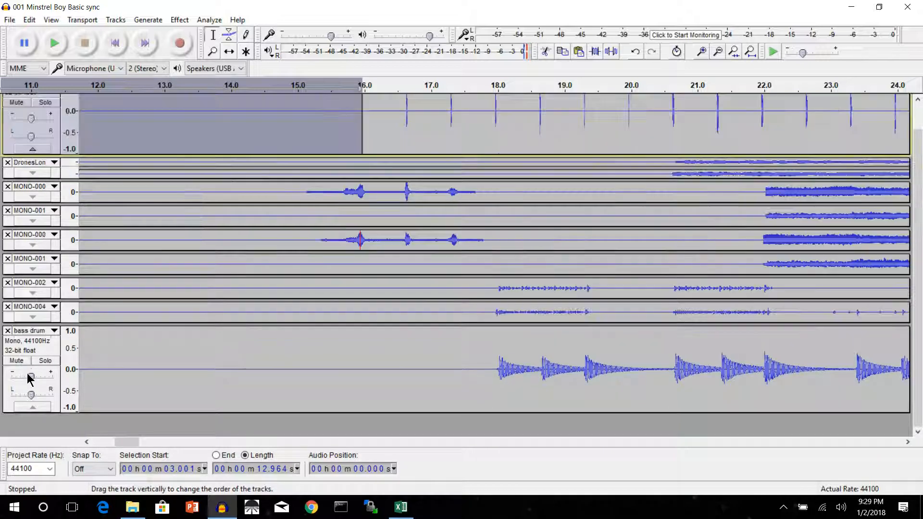
{"action": "left_click", "coordinate": [34, 408]}
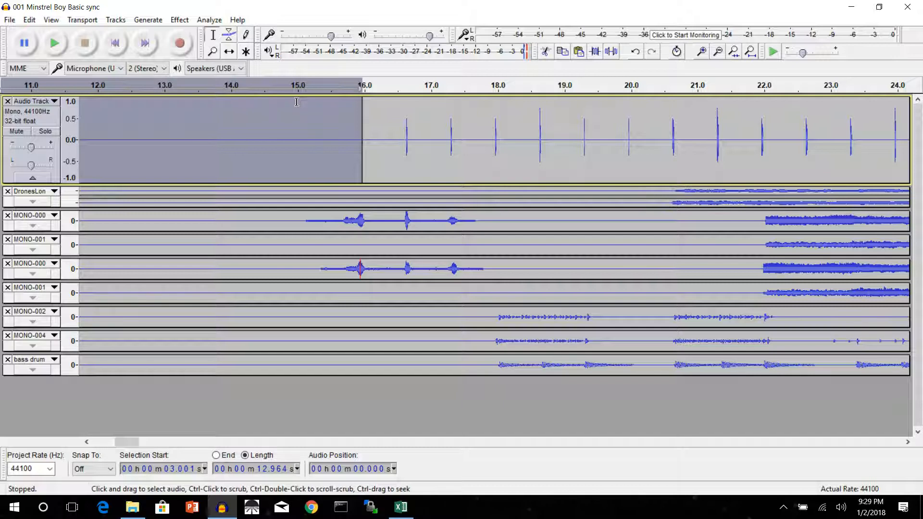
Select the first 15.01 s across all tracks and delete it
{"action": "left_click_drag", "start_coordinate": [298, 102], "coordinate": [25, 398]}
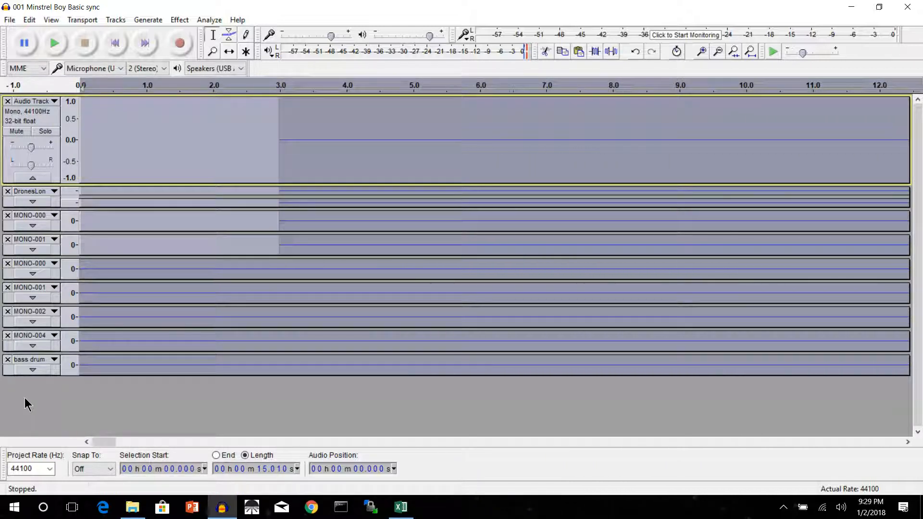
{"action": "left_click", "coordinate": [143, 139]}
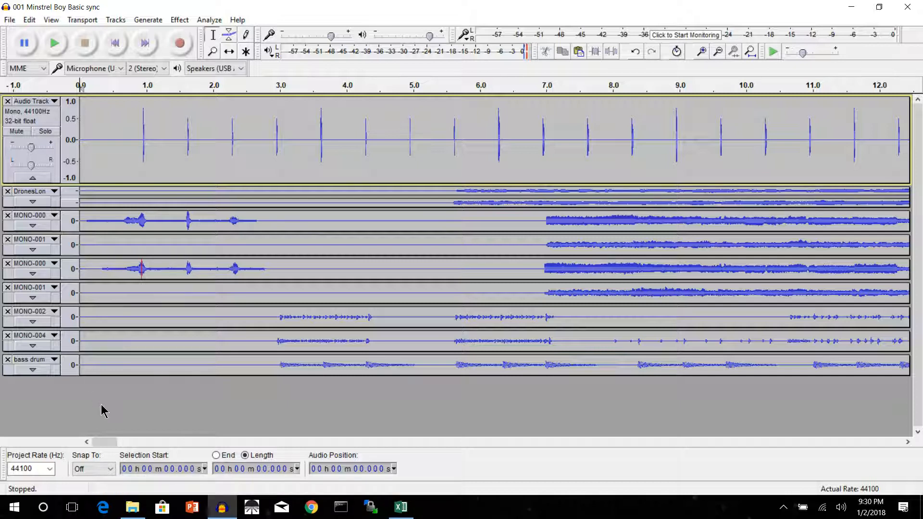
Check where the tracks end around 2:12 to 2:24, and play the mix briefly from about 1:00.7
{"action": "left_click_drag", "start_coordinate": [114, 444], "coordinate": [379, 430]}
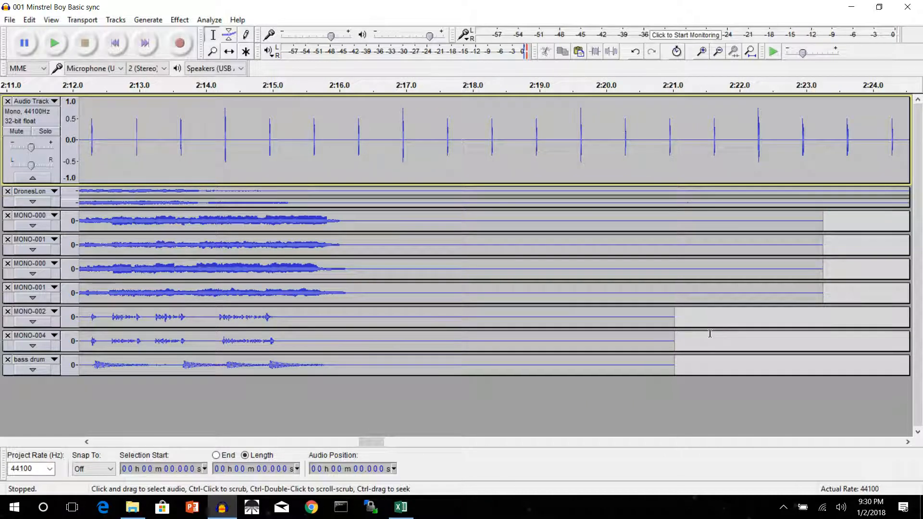
{"action": "left_click_drag", "start_coordinate": [368, 440], "coordinate": [229, 445]}
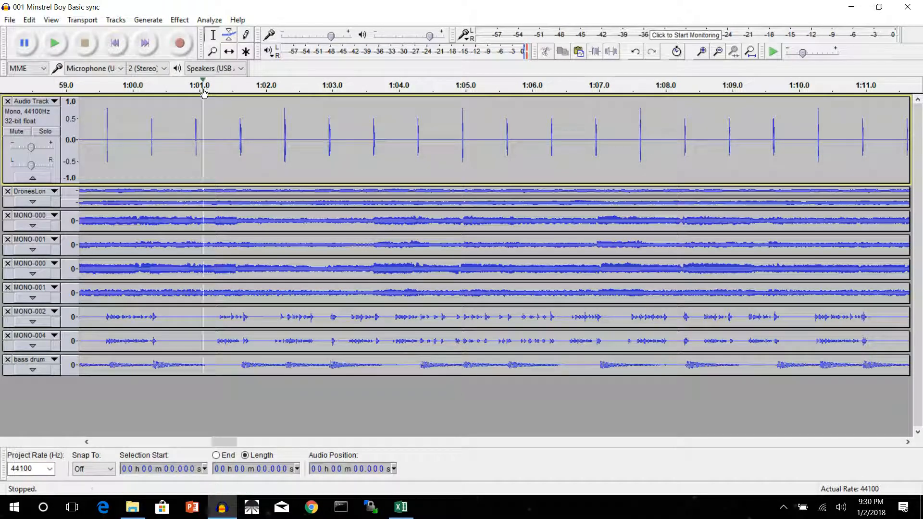
{"action": "left_click", "coordinate": [177, 92]}
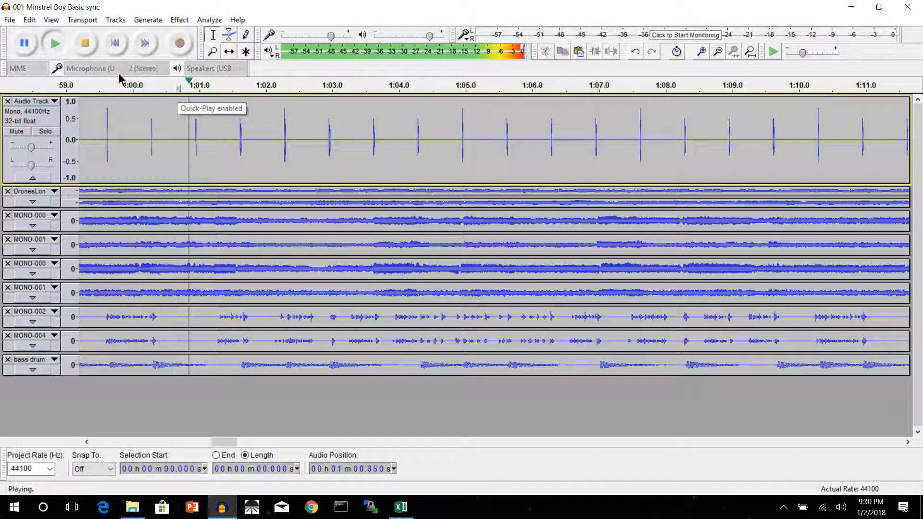
{"action": "left_click", "coordinate": [85, 45]}
Play the mix from about 50.7 s and again from about 45.3 s to examine that passage
{"action": "left_click_drag", "start_coordinate": [214, 442], "coordinate": [186, 447]}
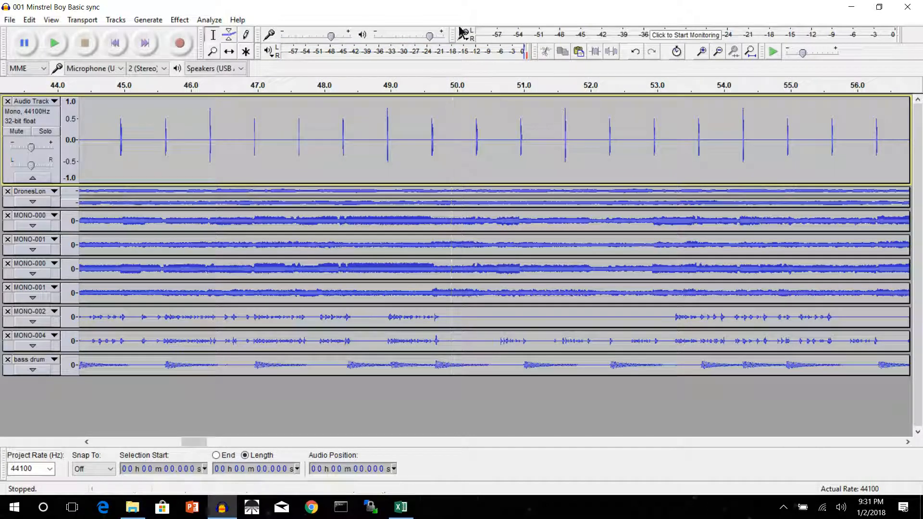
{"action": "left_click", "coordinate": [503, 92]}
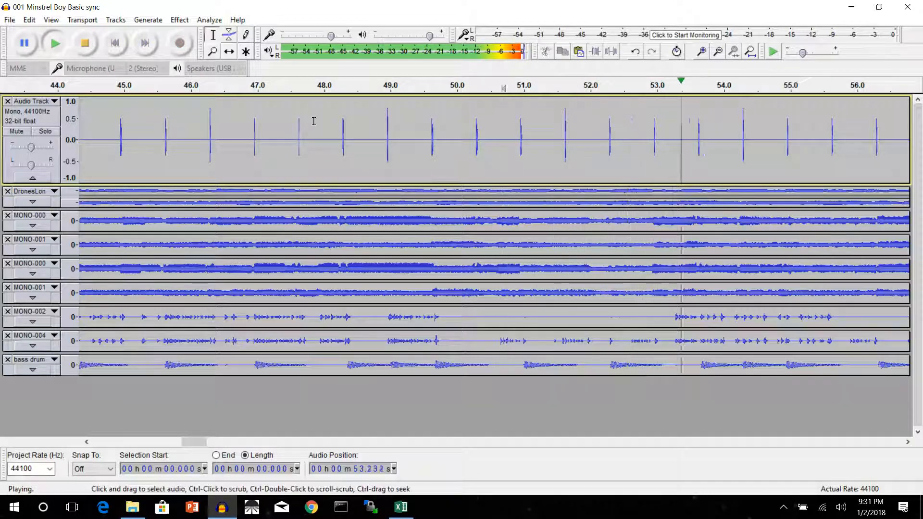
{"action": "left_click", "coordinate": [85, 45]}
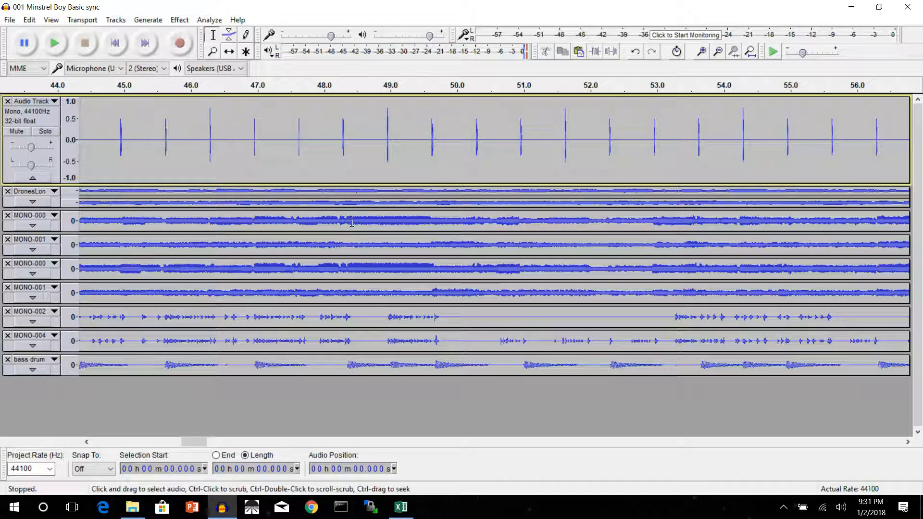
{"action": "left_click", "coordinate": [143, 87]}
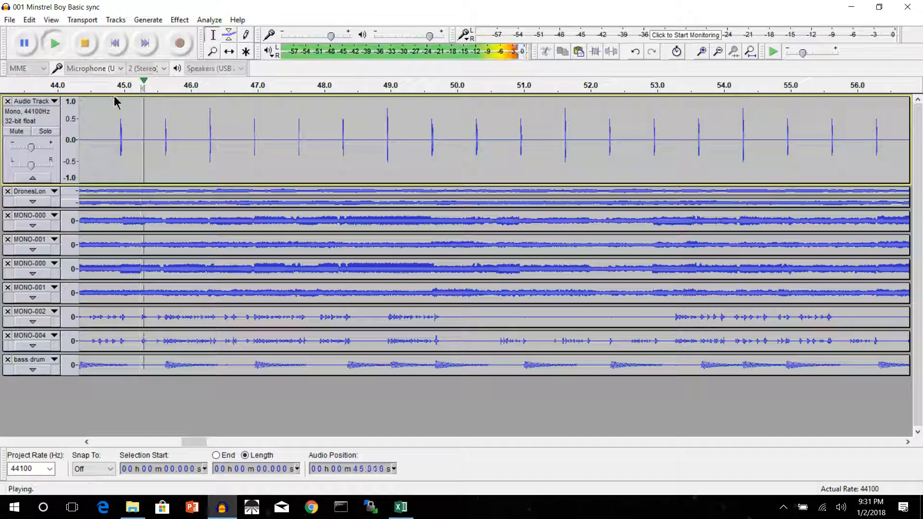
{"action": "left_click", "coordinate": [86, 44]}
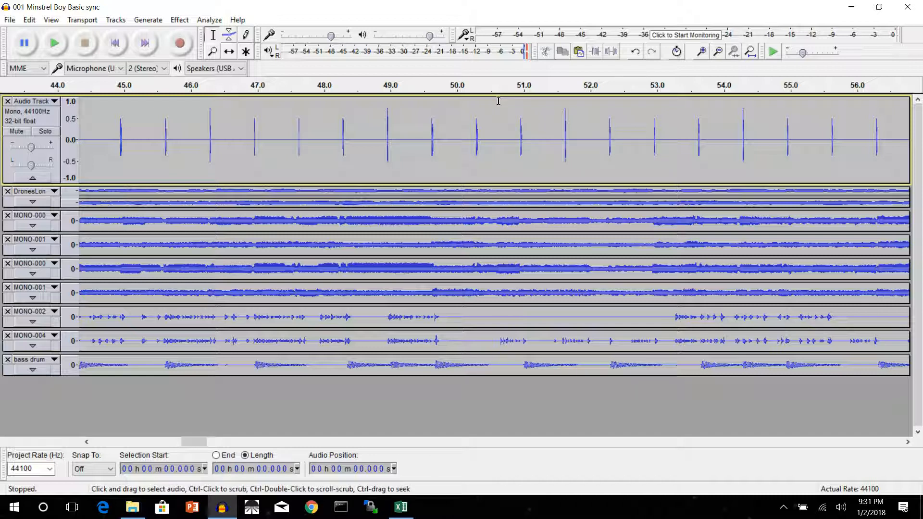
Play the mix from about 48.3 s to check the passage around 50 s
{"action": "left_click", "coordinate": [325, 87]}
{"action": "left_click", "coordinate": [87, 50]}
{"action": "left_click", "coordinate": [345, 87]}
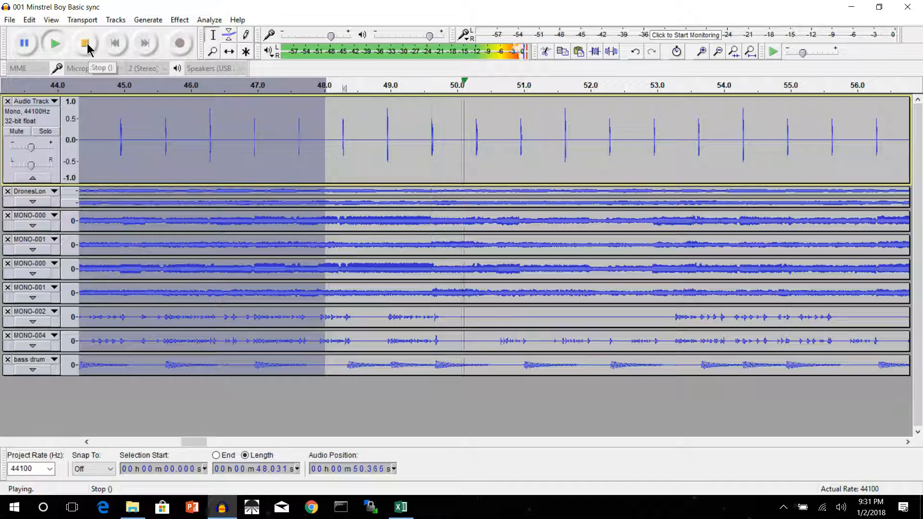
{"action": "left_click", "coordinate": [87, 44]}
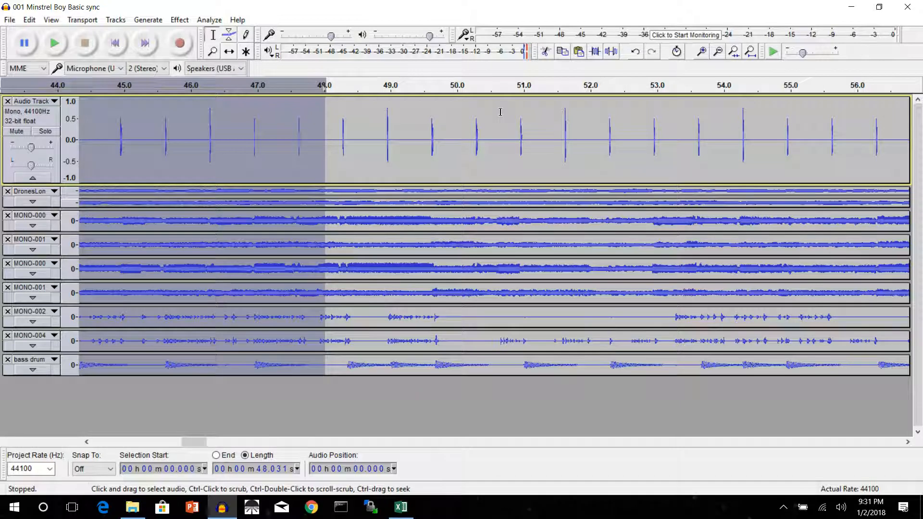
Split all tracks at about 50.66 s and merge the surplus split lines at about 50.74 s track by track
{"action": "left_click_drag", "start_coordinate": [500, 113], "coordinate": [504, 368]}
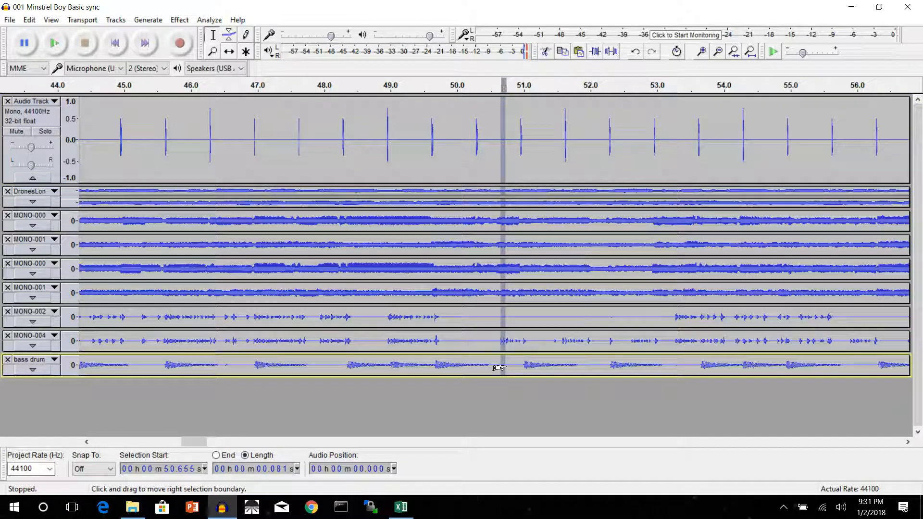
{"action": "key", "text": "ctrl+i"}
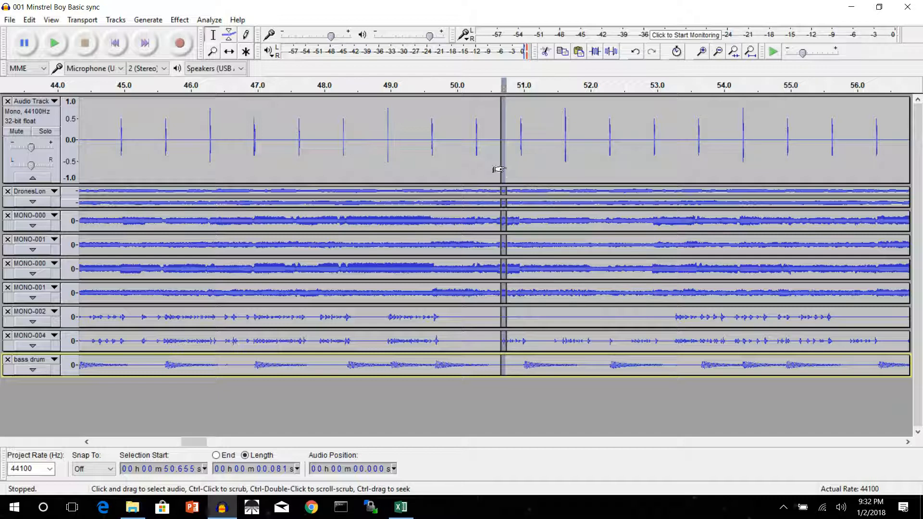
{"action": "left_click", "coordinate": [508, 208]}
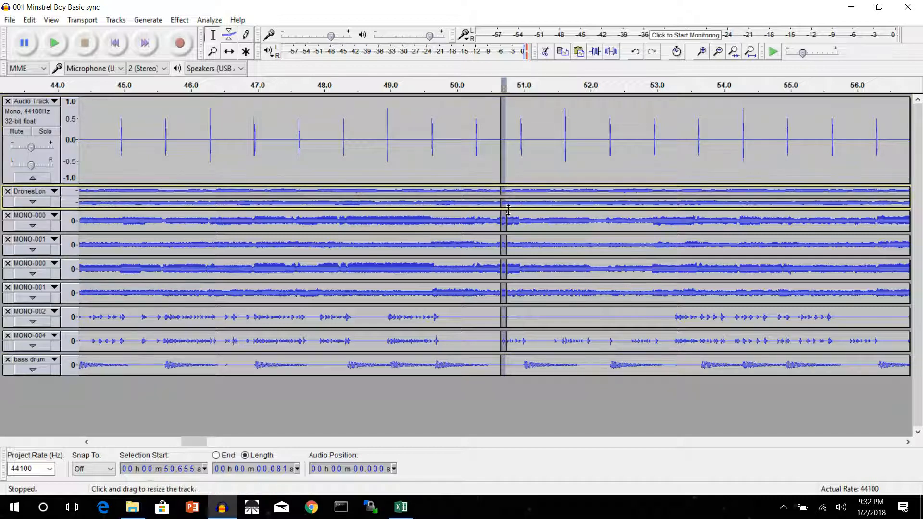
{"action": "left_click", "coordinate": [505, 233]}
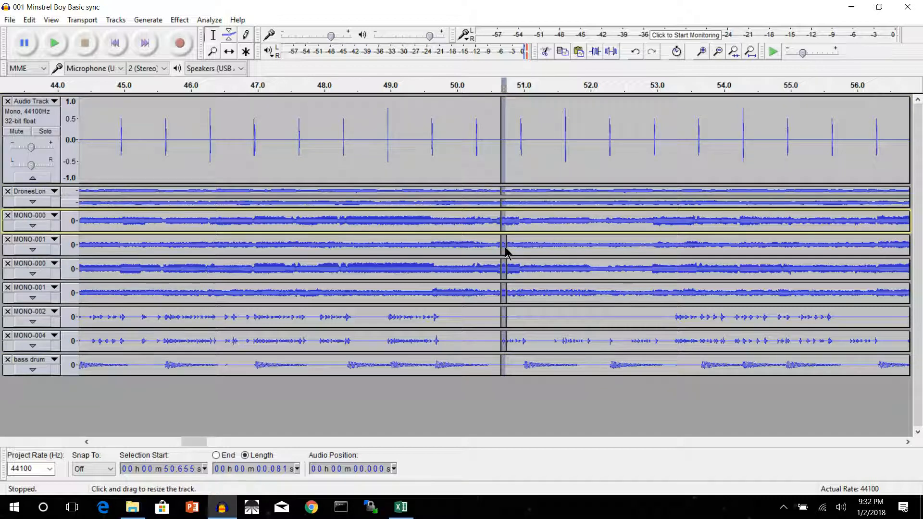
{"action": "left_click", "coordinate": [507, 248]}
{"action": "left_click", "coordinate": [504, 270]}
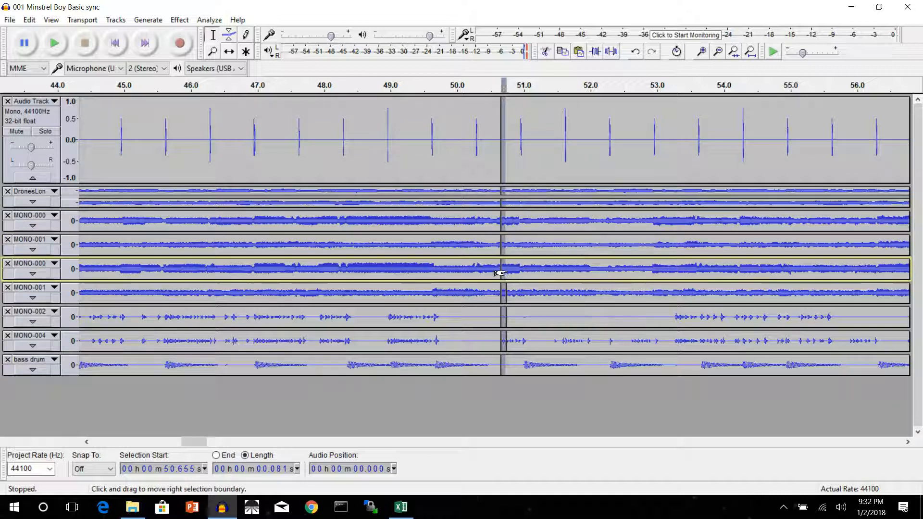
{"action": "left_click", "coordinate": [509, 300]}
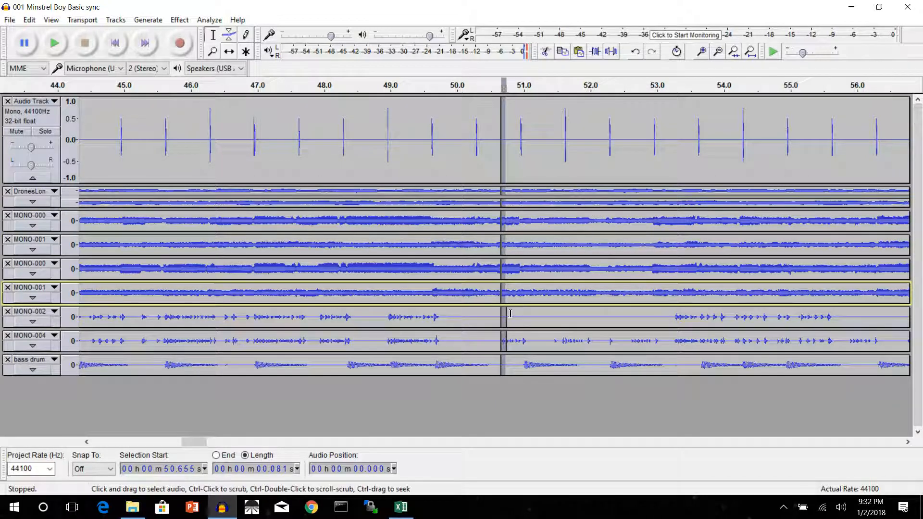
{"action": "left_click", "coordinate": [509, 320]}
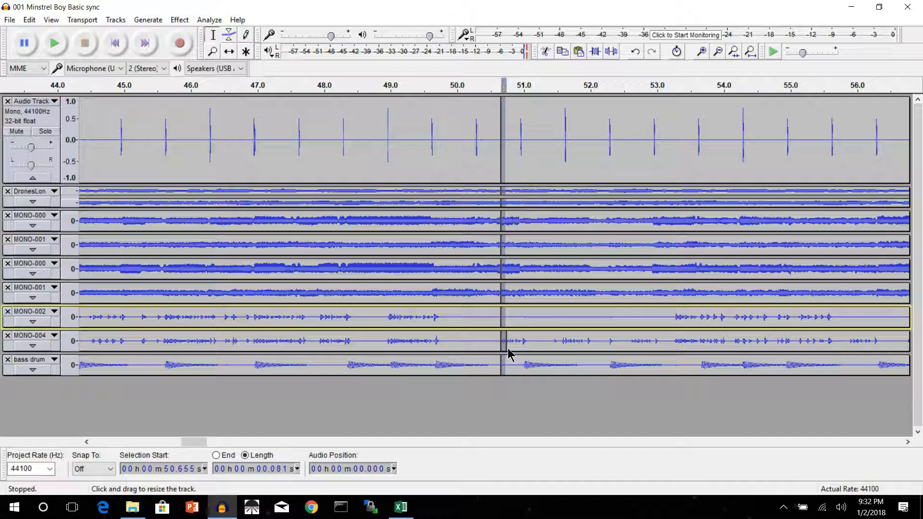
{"action": "left_click", "coordinate": [506, 348]}
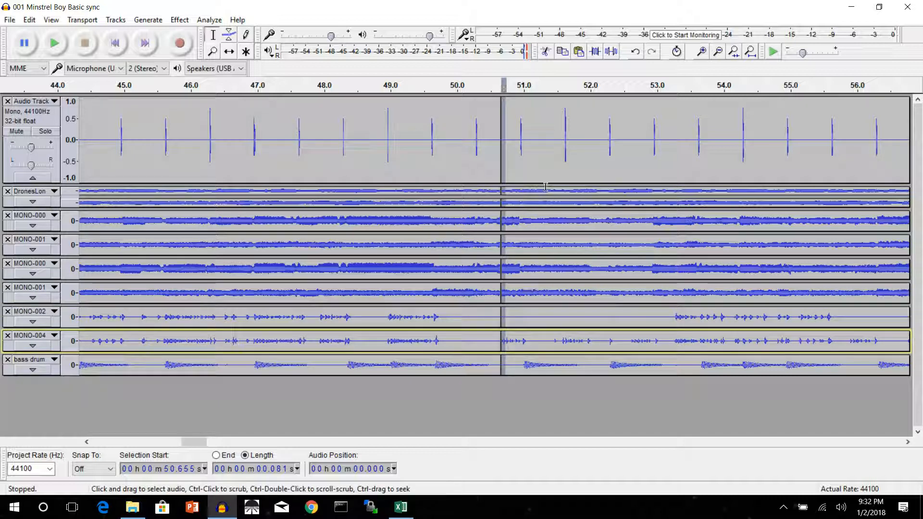
Extend the selection from 50.655 s past the end of all tracks and delete that audio
{"action": "key", "text": "shift"}
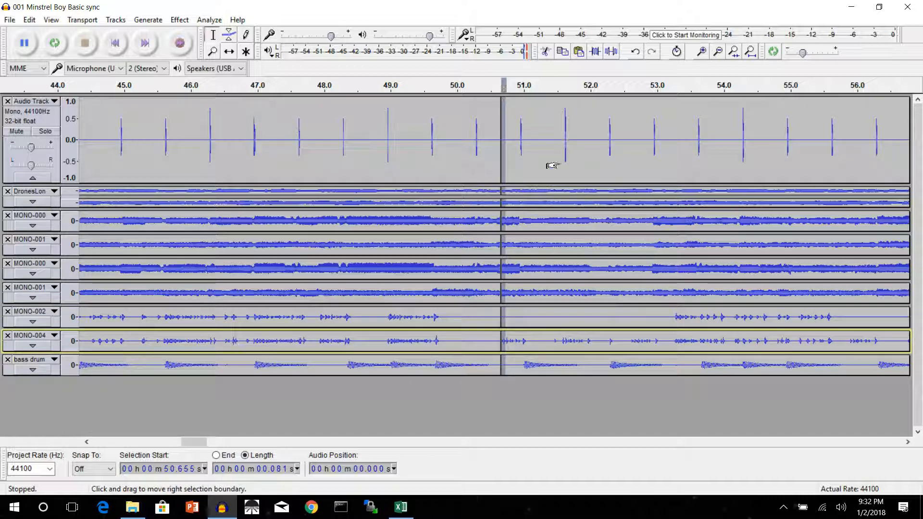
{"action": "left_click", "coordinate": [560, 172], "text": "shift"}
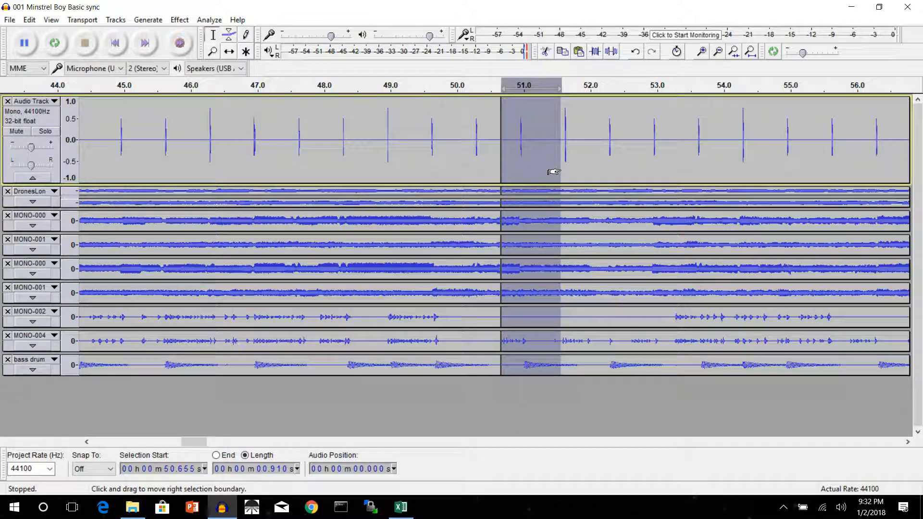
{"action": "left_click", "coordinate": [762, 174], "text": "shift"}
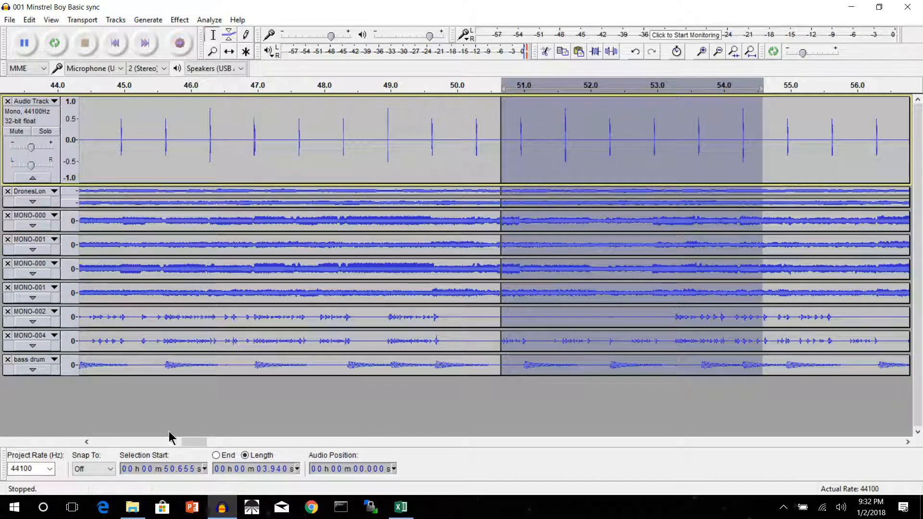
{"action": "left_click_drag", "start_coordinate": [185, 443], "coordinate": [901, 454]}
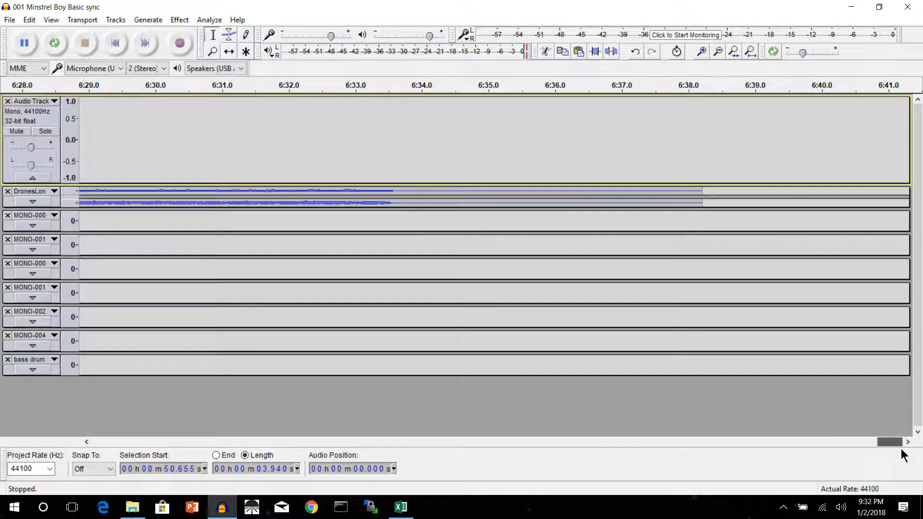
{"action": "left_click", "coordinate": [896, 164], "text": "shift"}
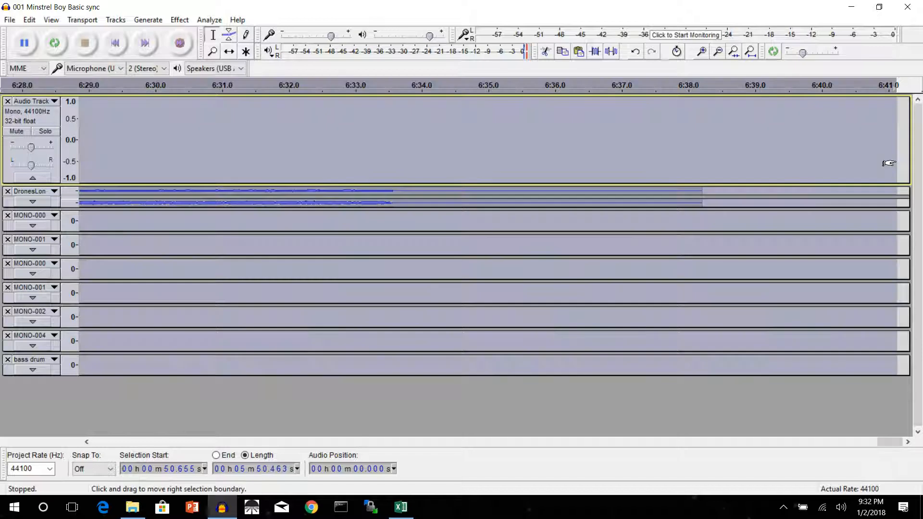
{"action": "key", "text": "Delete"}
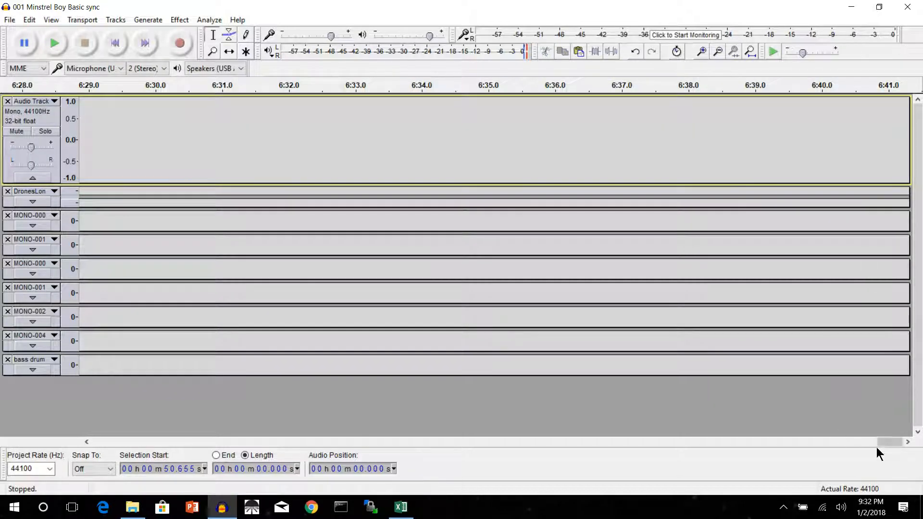
Play the mix from about 47.9 s to check the new ending
{"action": "left_click_drag", "start_coordinate": [887, 445], "coordinate": [199, 442]}
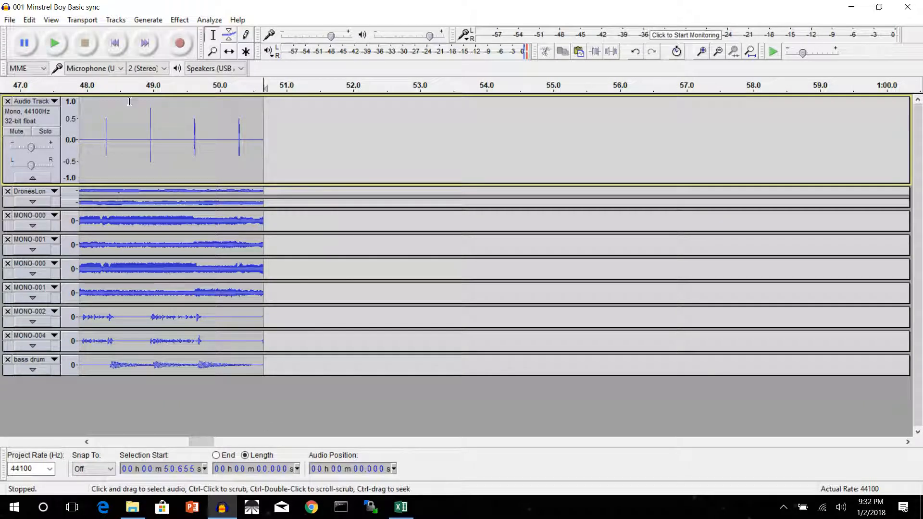
{"action": "left_click", "coordinate": [81, 87]}
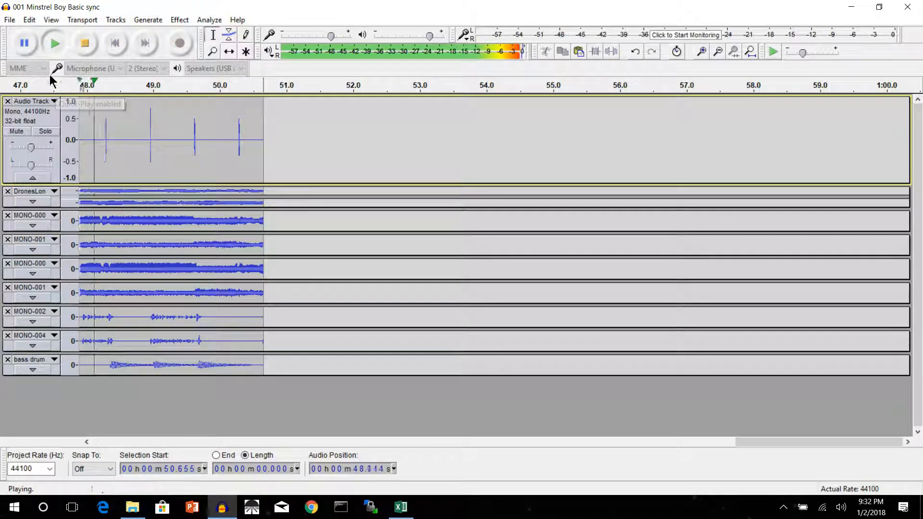
{"action": "left_click", "coordinate": [81, 44]}
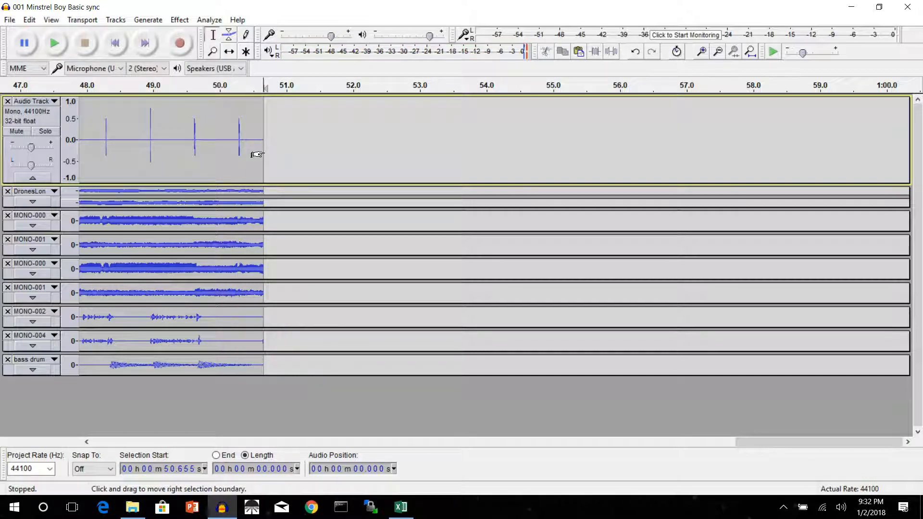
Generate about 4.4 s of silence at the end of all tracks, starting at 50.655 s
{"action": "left_click_drag", "start_coordinate": [258, 155], "coordinate": [557, 273]}
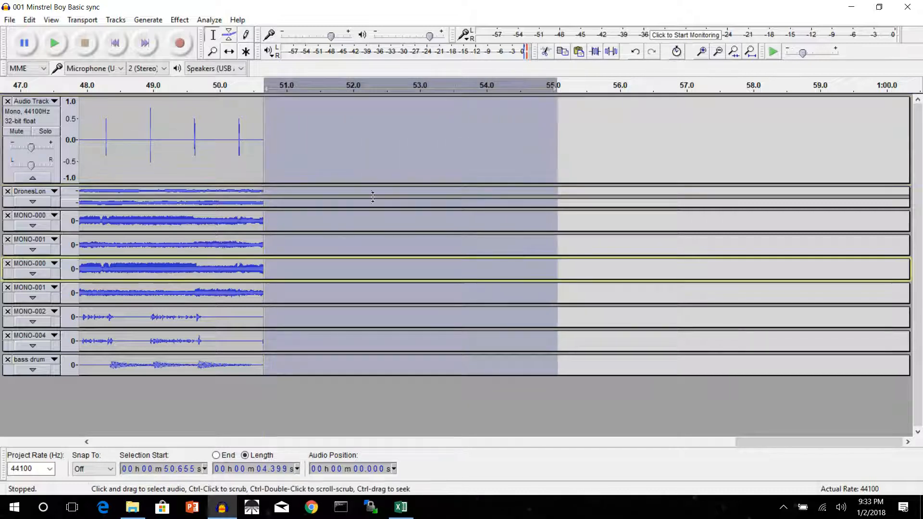
{"action": "left_click", "coordinate": [146, 20]}
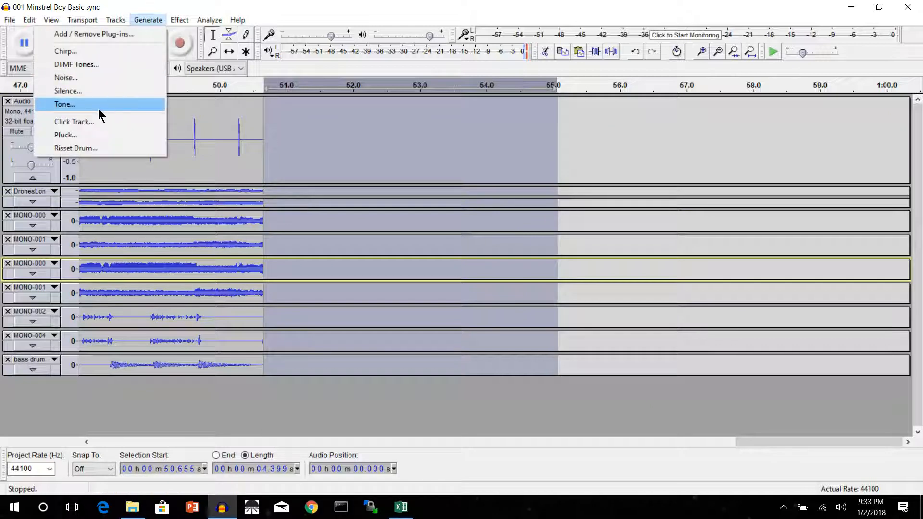
{"action": "left_click", "coordinate": [100, 93]}
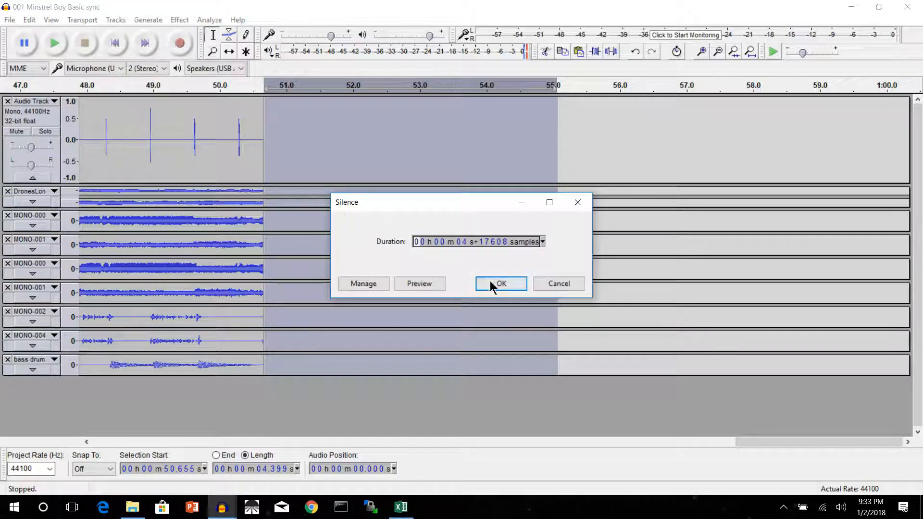
{"action": "left_click", "coordinate": [483, 284]}
{"action": "left_click", "coordinate": [412, 293]}
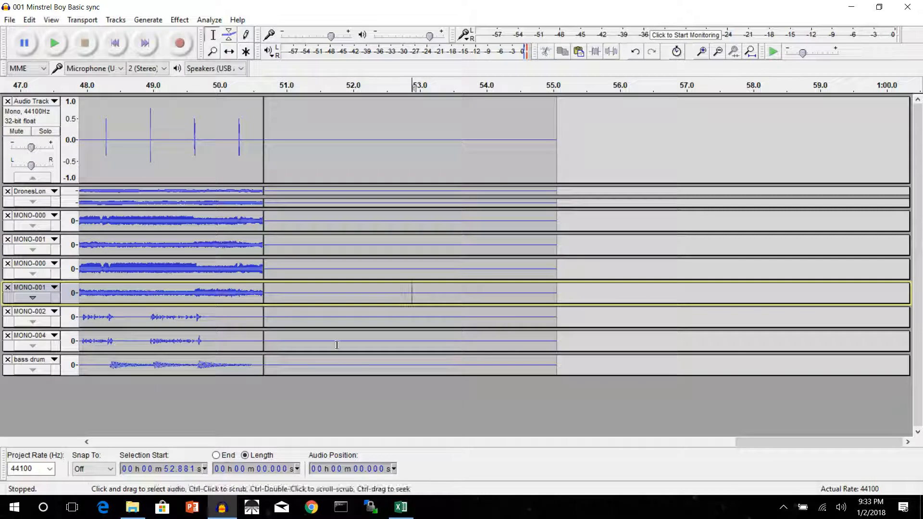
Play the mix from about 5.3 s to check where the drones come in
{"action": "left_click_drag", "start_coordinate": [760, 444], "coordinate": [89, 373]}
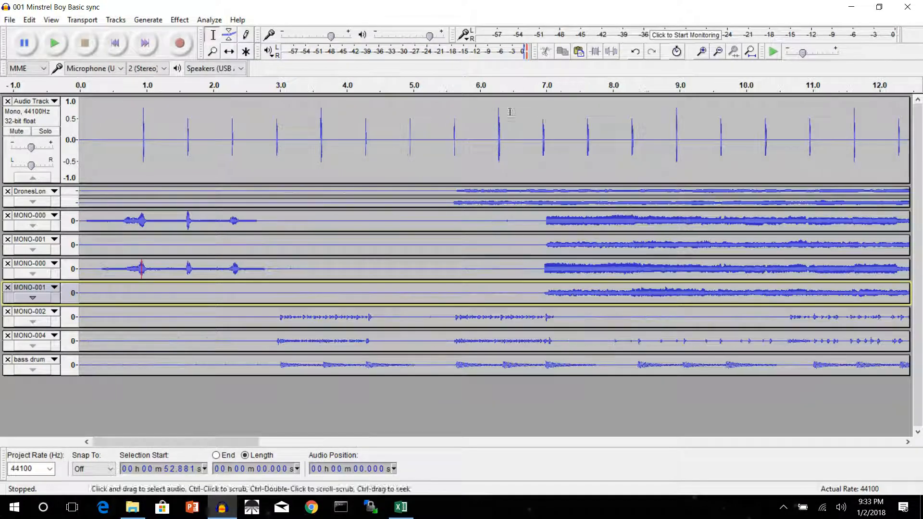
{"action": "left_click", "coordinate": [428, 86]}
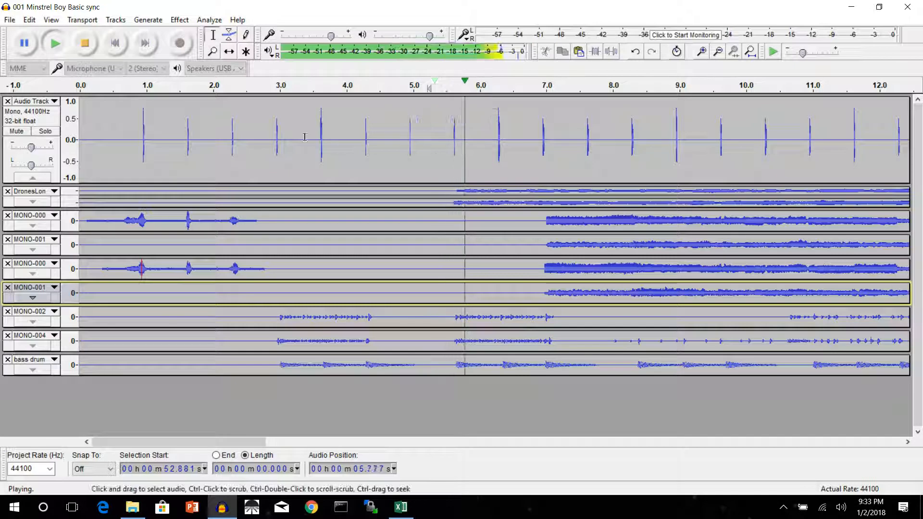
{"action": "left_click", "coordinate": [85, 44]}
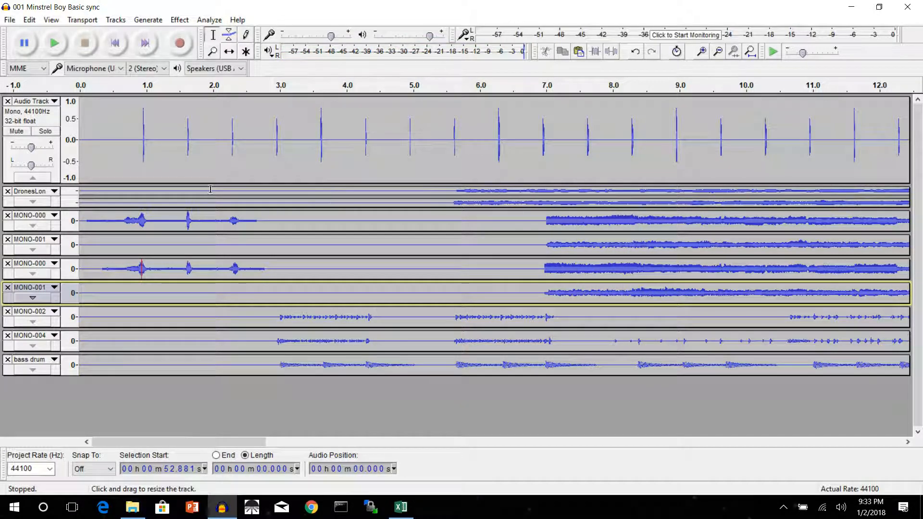
{"action": "left_click", "coordinate": [9, 22]}
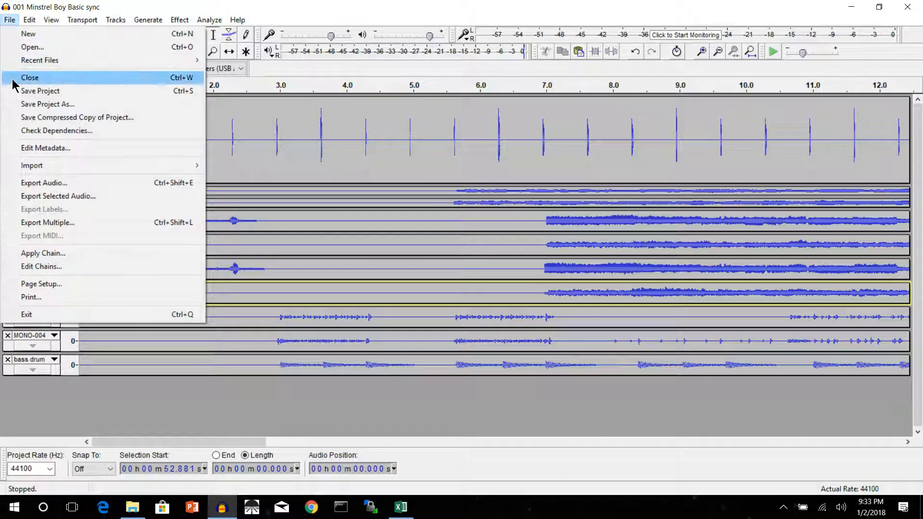
{"action": "left_click", "coordinate": [363, 222]}
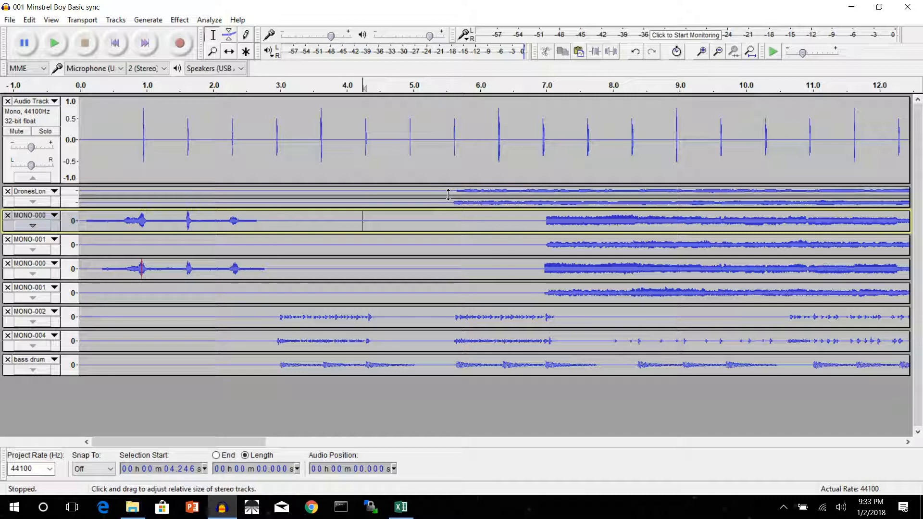
{"action": "key", "text": "shift+Down"}
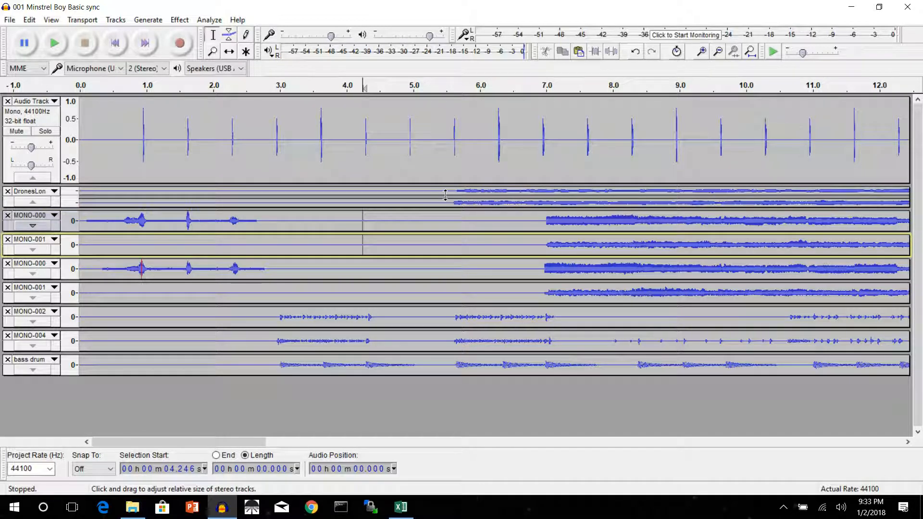
Replace the first 5.52 s of the DronesLon track and the three MONO tracks directly below it with silence
{"action": "left_click_drag", "start_coordinate": [447, 191], "coordinate": [72, 263]}
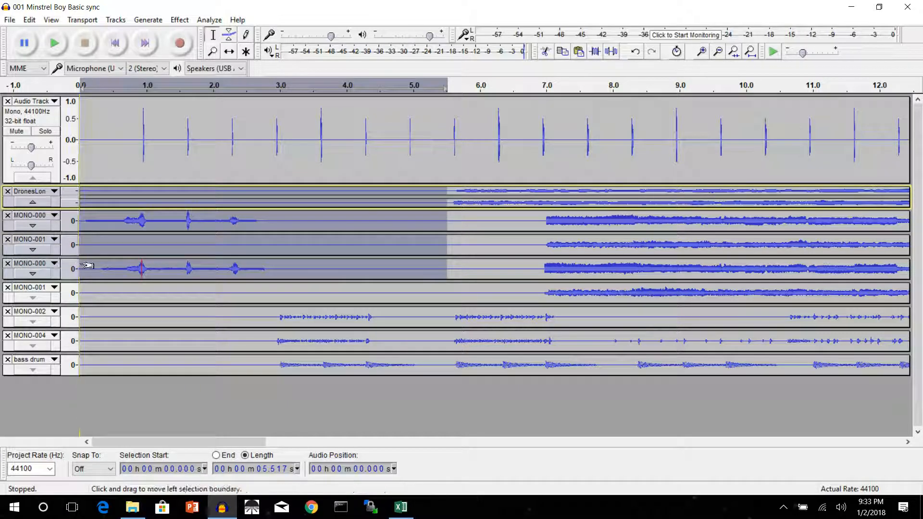
{"action": "key", "text": "Delete"}
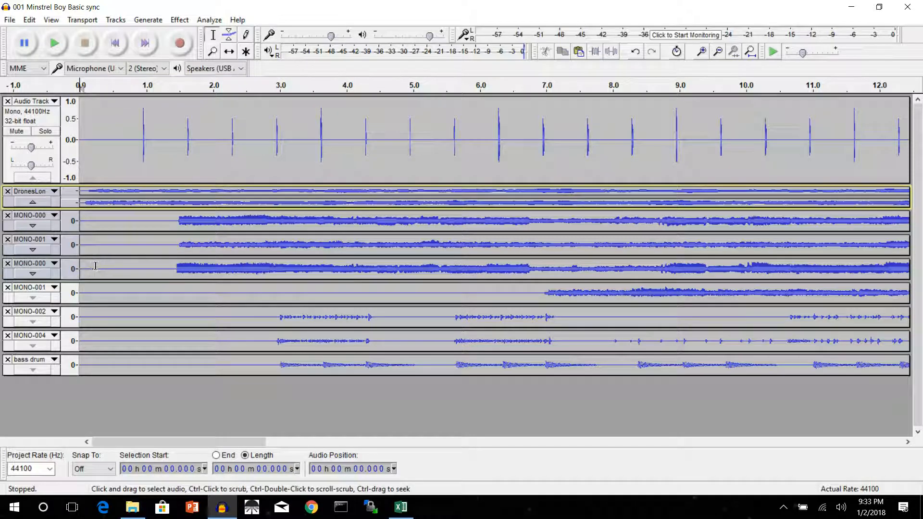
{"action": "key", "text": "ctrl+z"}
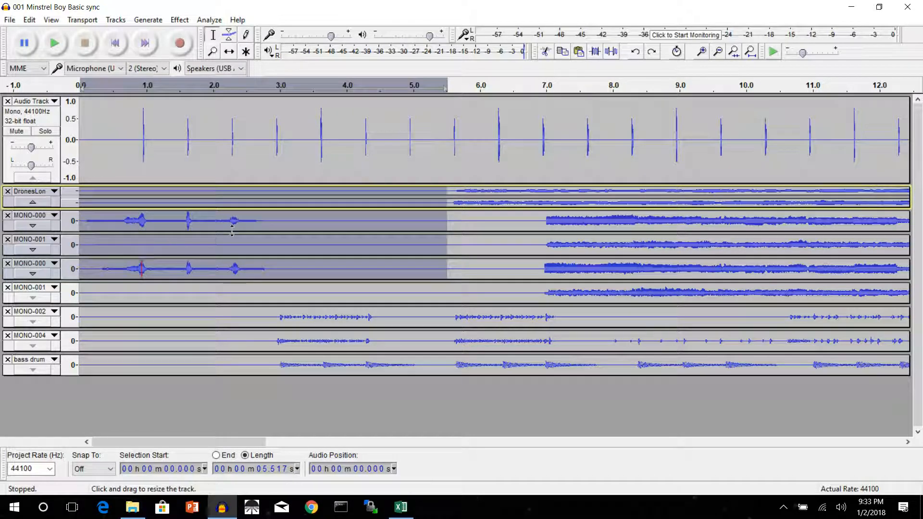
{"action": "left_click", "coordinate": [139, 20]}
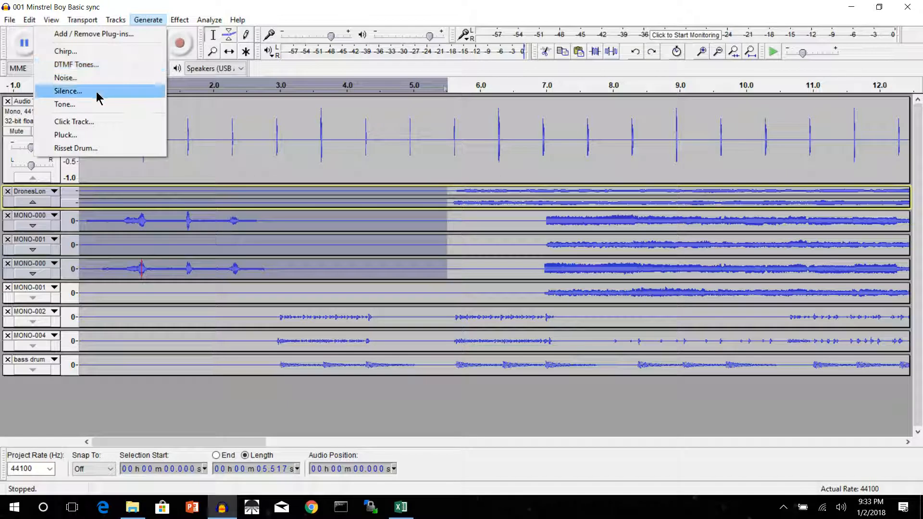
{"action": "left_click", "coordinate": [68, 91]}
{"action": "left_click", "coordinate": [487, 289]}
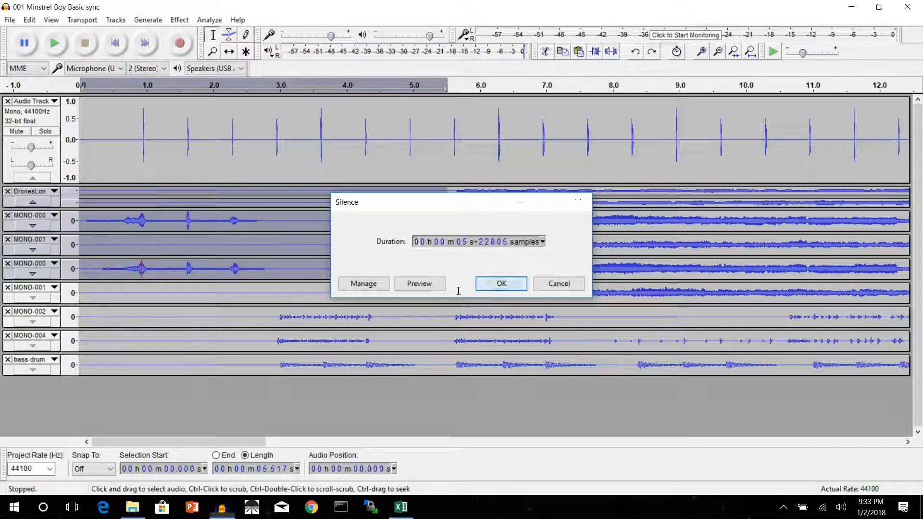
Replace about 1.74 s of the three MONO tracks directly below DronesLon with silence, starting at about 5.21 s
{"action": "left_click_drag", "start_coordinate": [544, 221], "coordinate": [442, 267]}
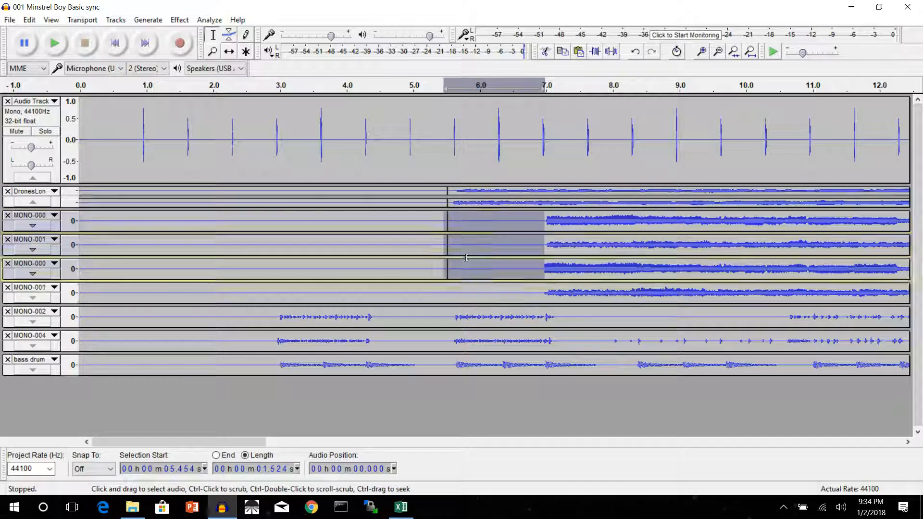
{"action": "left_click", "coordinate": [530, 245]}
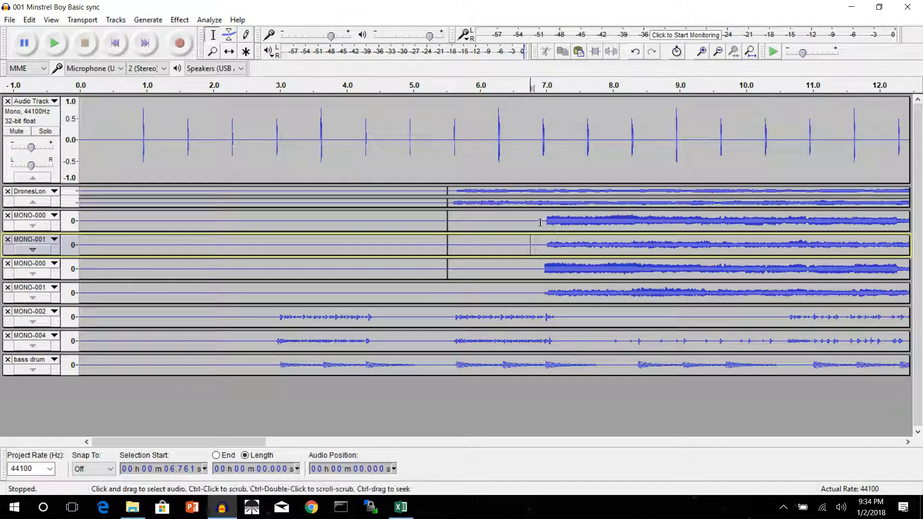
{"action": "left_click_drag", "start_coordinate": [542, 221], "coordinate": [427, 269]}
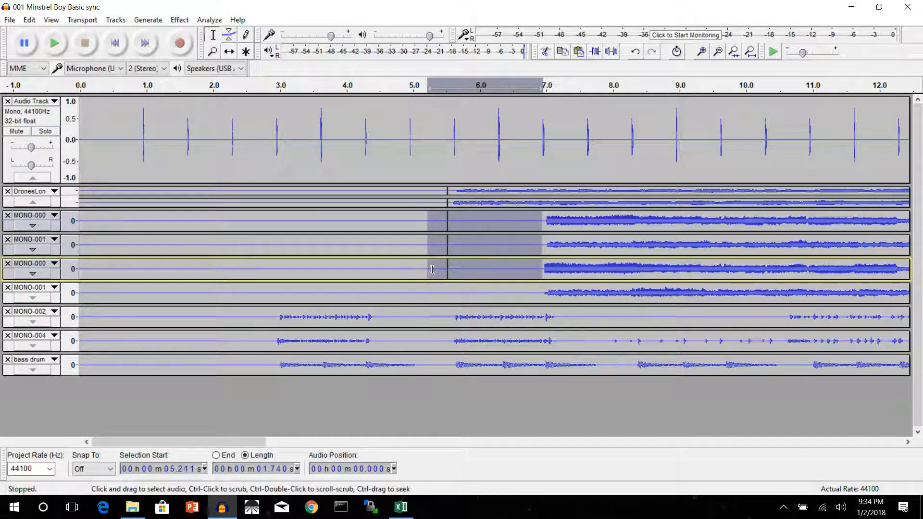
{"action": "left_click", "coordinate": [149, 19]}
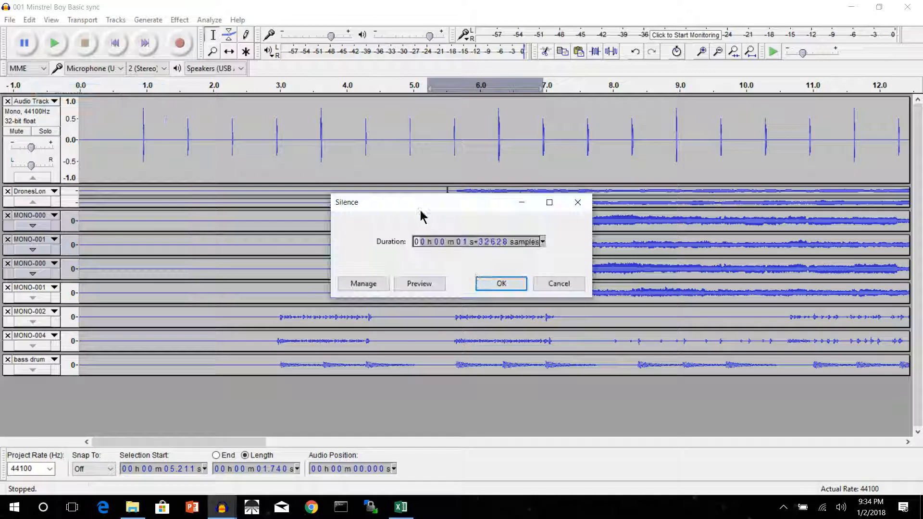
{"action": "left_click", "coordinate": [486, 282]}
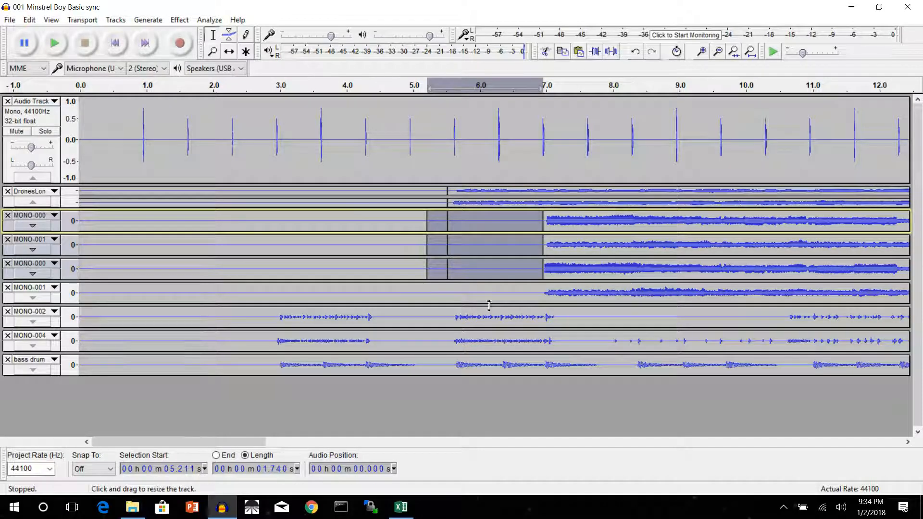
Replace the first 6.95 s of the lower MONO-000 track and the MONO-001 track below it with silence
{"action": "left_click_drag", "start_coordinate": [540, 294], "coordinate": [58, 278]}
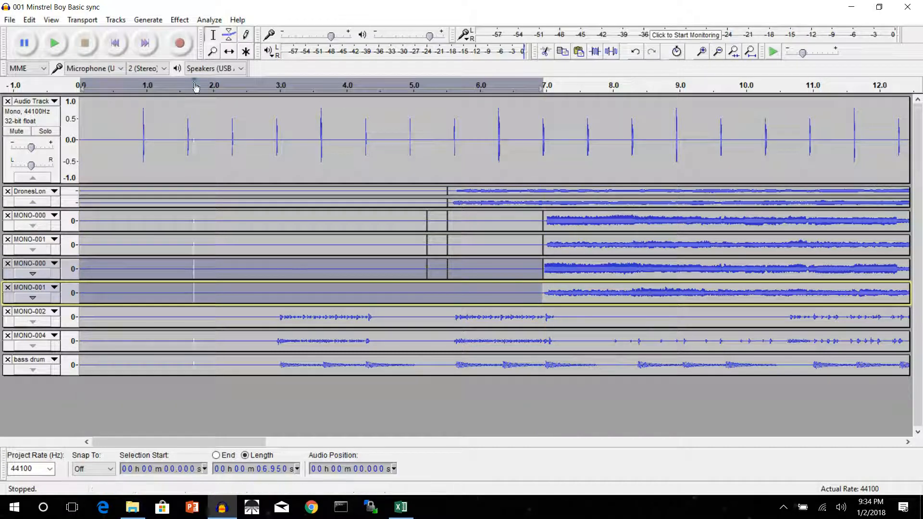
{"action": "left_click", "coordinate": [149, 20]}
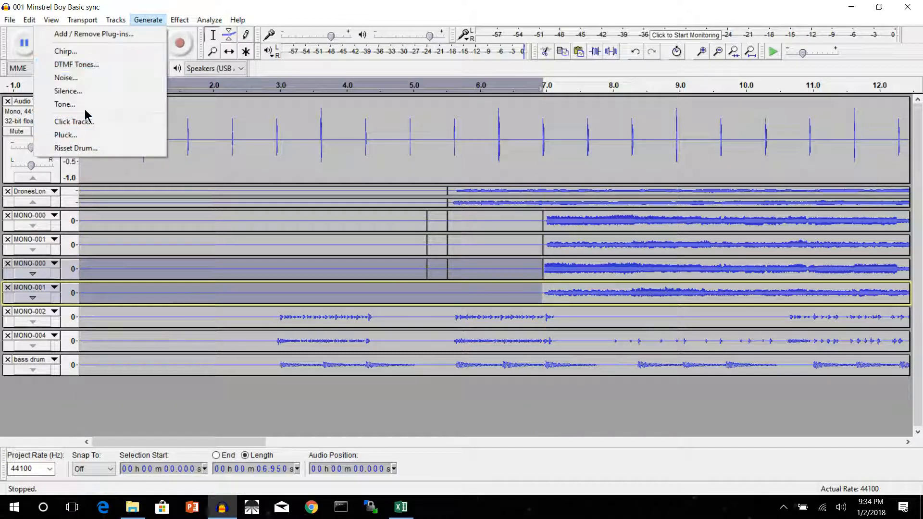
{"action": "left_click", "coordinate": [72, 90]}
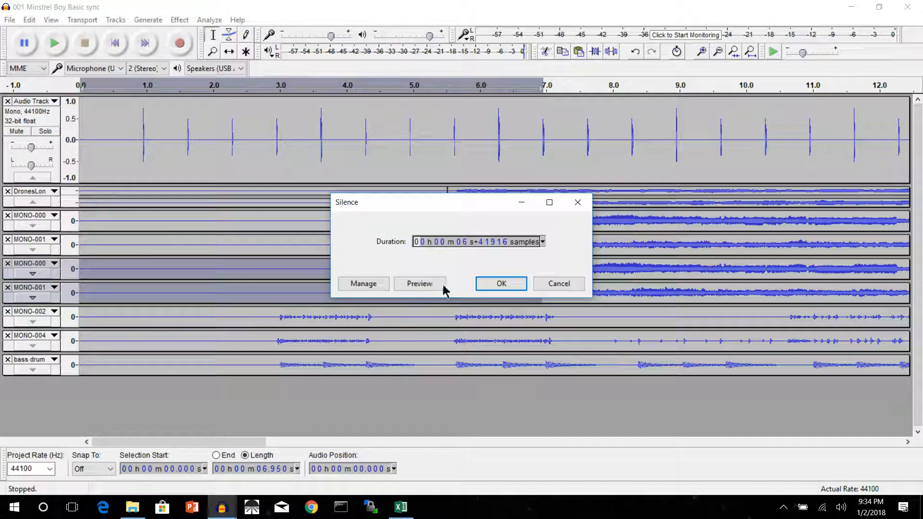
{"action": "left_click", "coordinate": [488, 283]}
Replace the first 2.93 s of the MONO-002, MONO-004 and bass drum tracks with silence
{"action": "left_click_drag", "start_coordinate": [276, 316], "coordinate": [80, 365]}
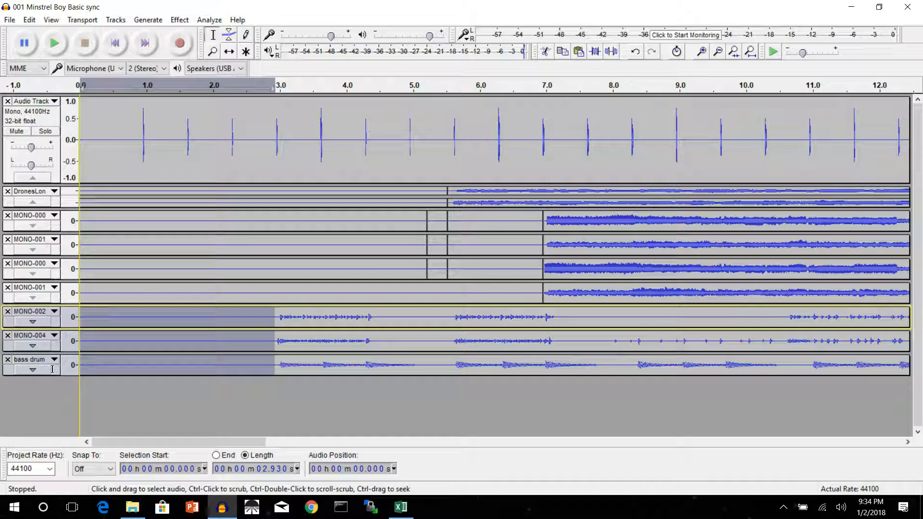
{"action": "left_click", "coordinate": [147, 21]}
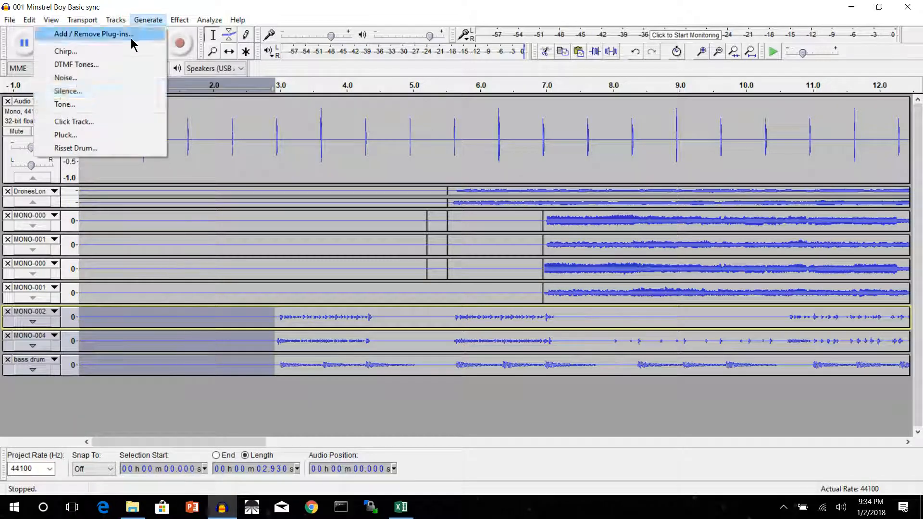
{"action": "left_click", "coordinate": [91, 94]}
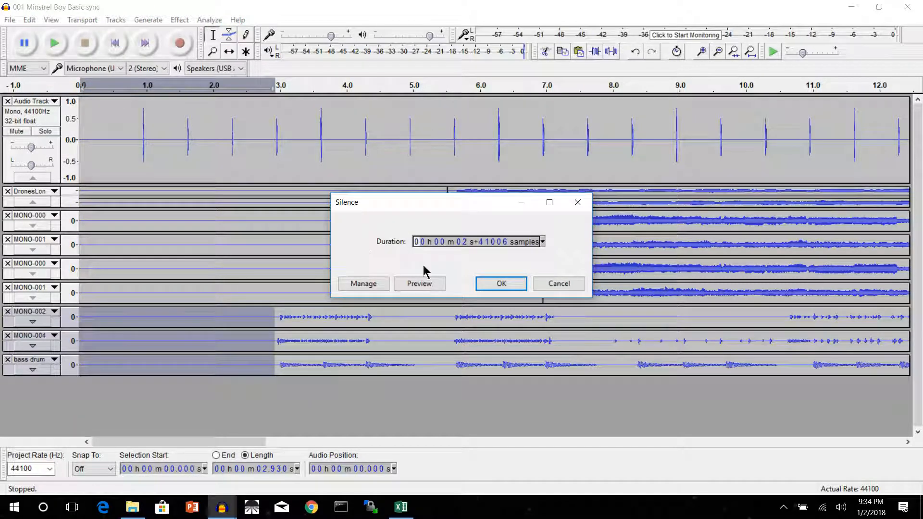
{"action": "left_click", "coordinate": [498, 283]}
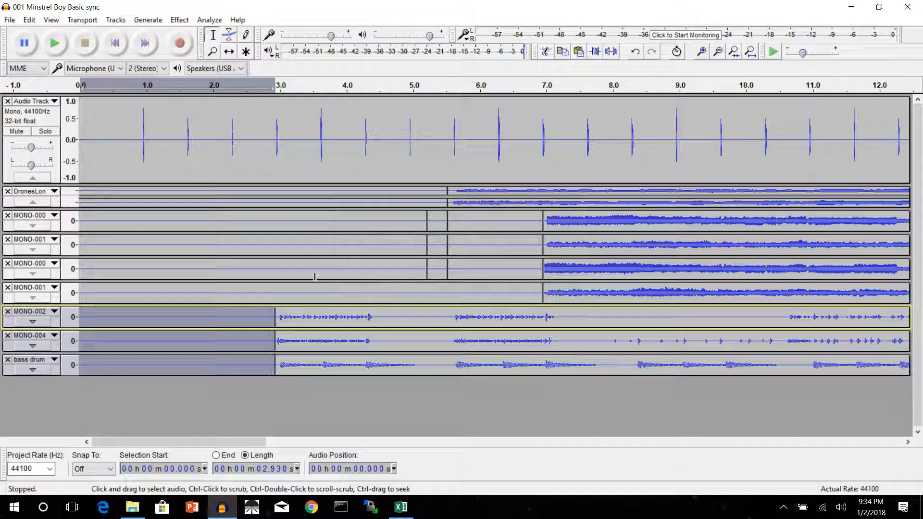
Play the mix from about 2.6 s to check the intro, and join the separate clips in all tracks
{"action": "left_click", "coordinate": [255, 88]}
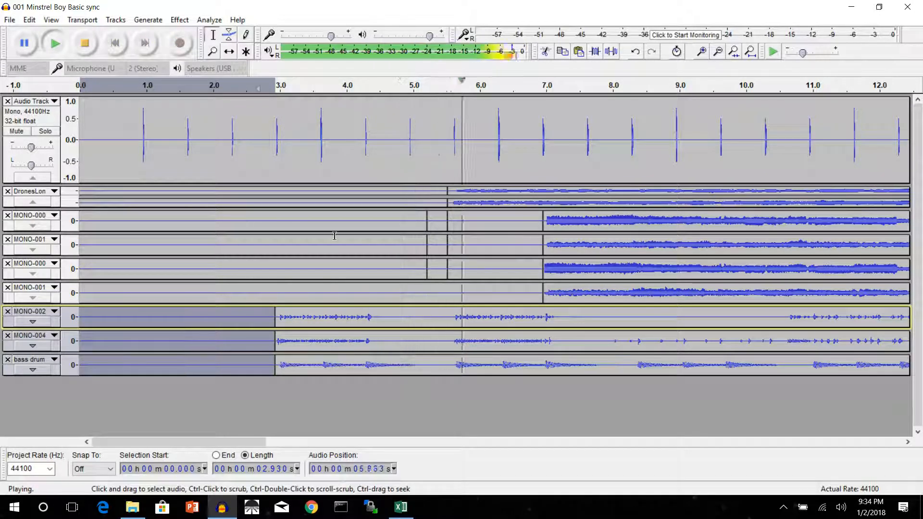
{"action": "left_click", "coordinate": [87, 44]}
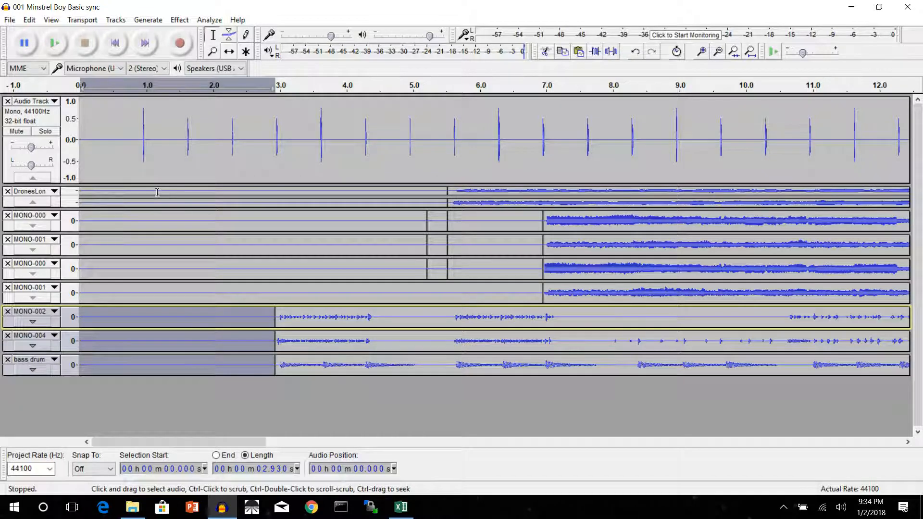
{"action": "key", "text": "ctrl+a"}
{"action": "key", "text": "ctrl+j"}
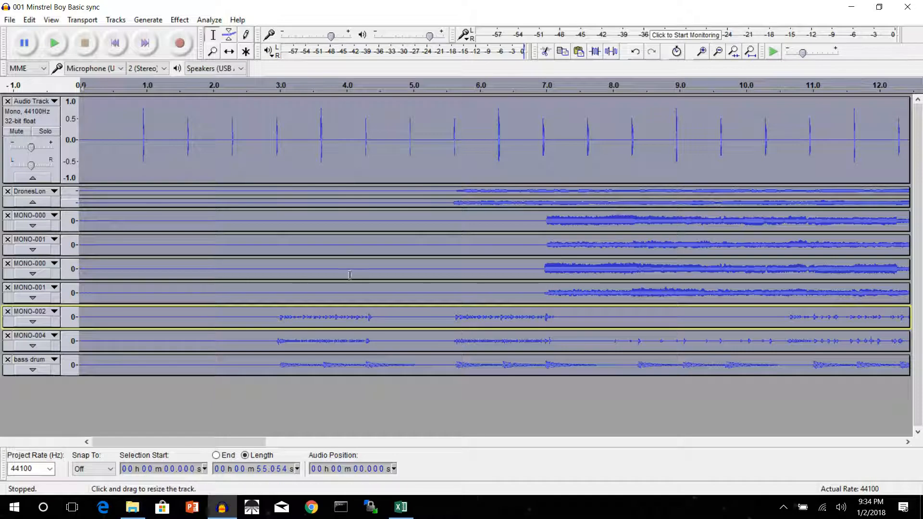
{"action": "left_click", "coordinate": [429, 245]}
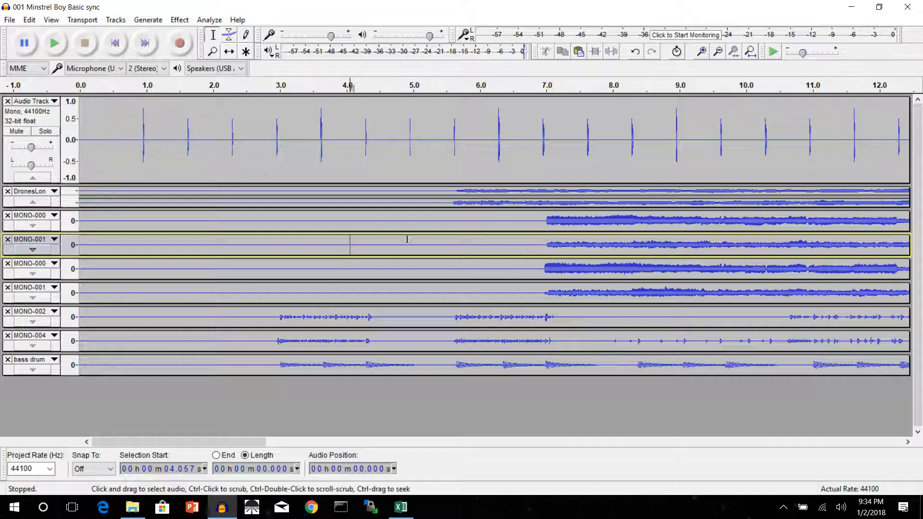
{"action": "left_click_drag", "start_coordinate": [197, 441], "coordinate": [91, 410]}
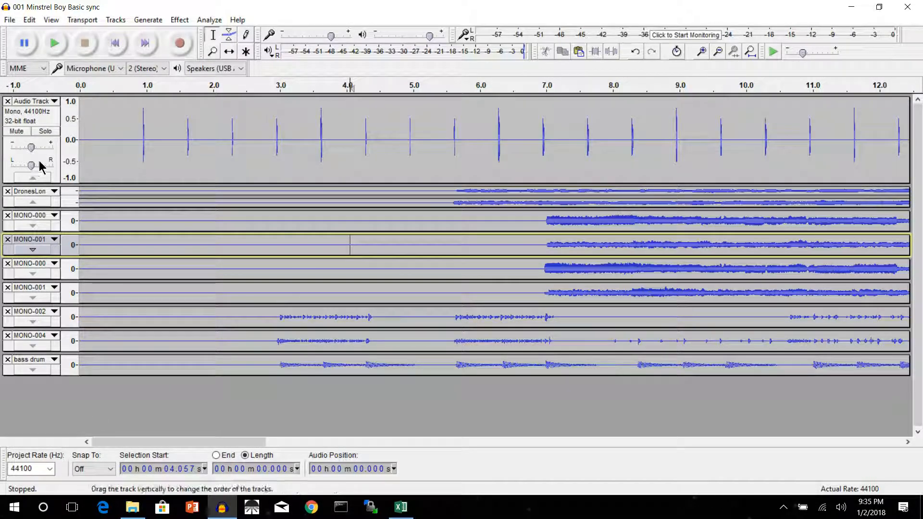
Save the project in the projMinstrelBoy folder under the new name "002 Minstrel Boy Drones and trimmed"
{"action": "left_click", "coordinate": [9, 20]}
{"action": "left_click", "coordinate": [29, 104]}
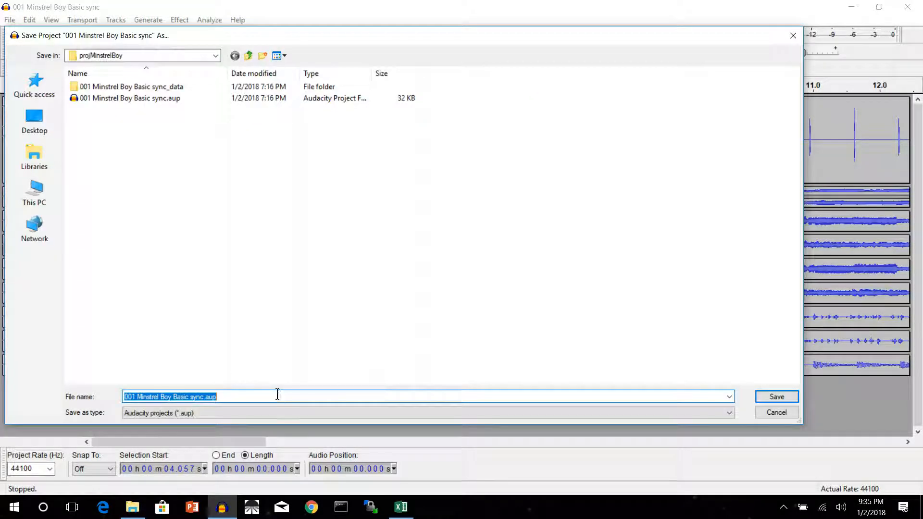
{"action": "left_click", "coordinate": [277, 394]}
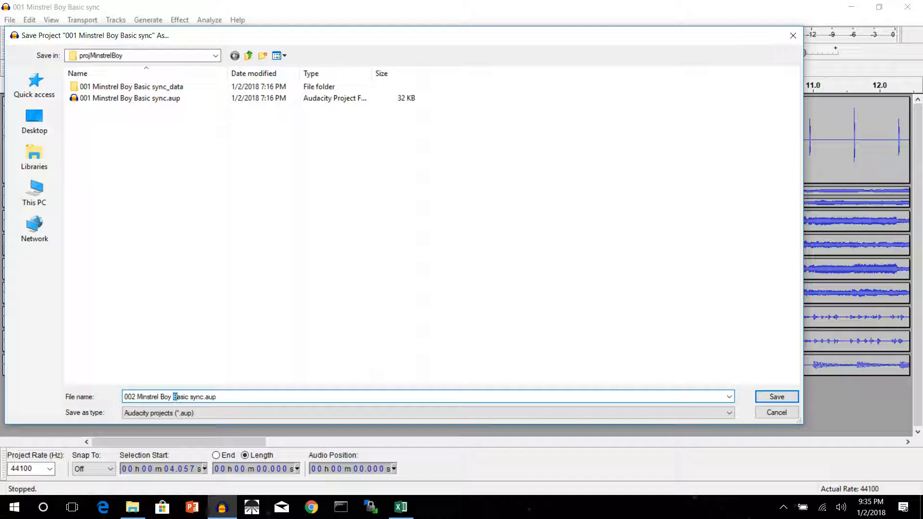
{"action": "type", "text": "D"}
{"action": "left_click", "coordinate": [774, 397]}
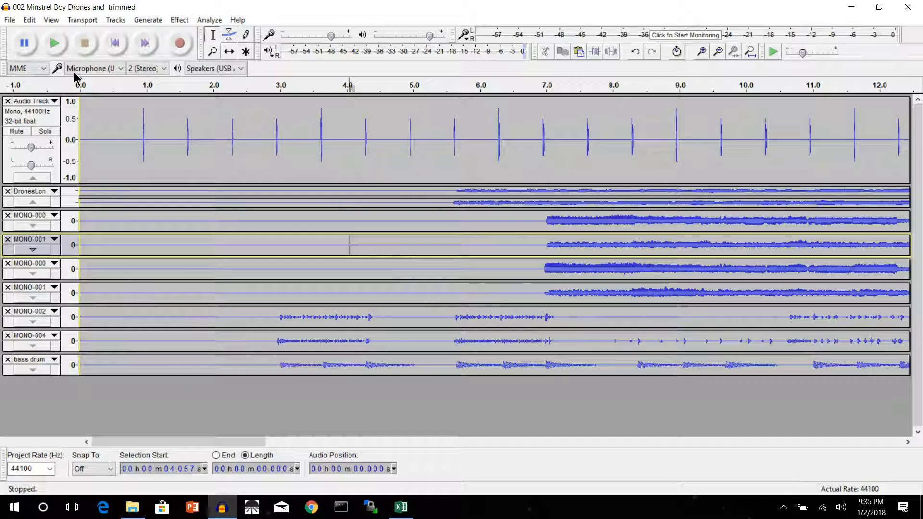
{"action": "left_click", "coordinate": [10, 20]}
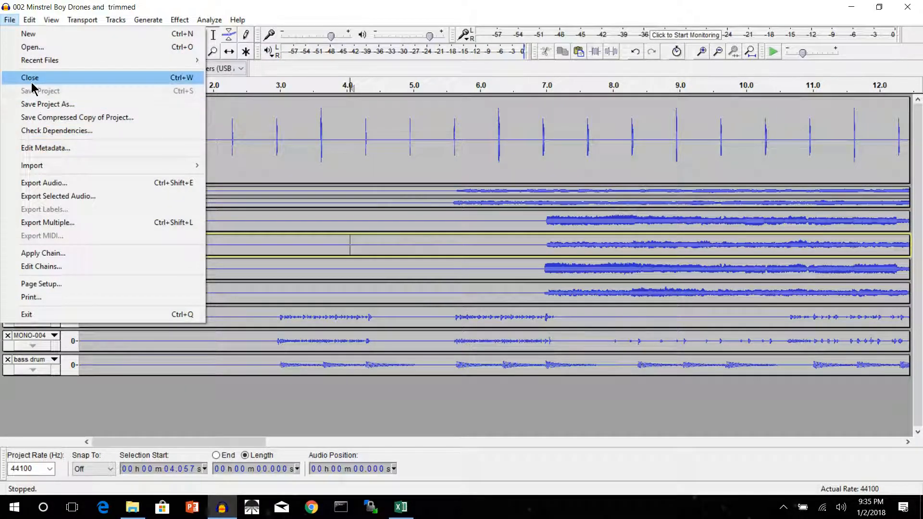